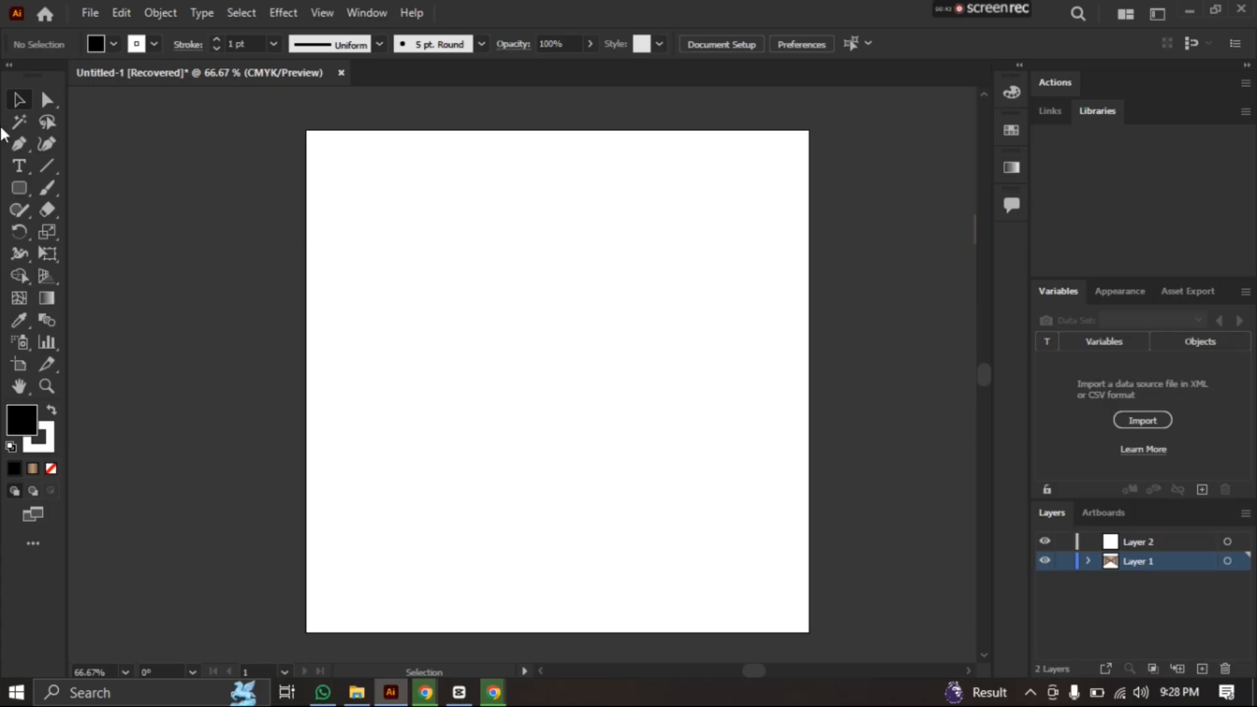
Draw a tall narrow black rectangle and a wide black rectangle crossing it near its lower end
drag(13, 190, 88, 190)
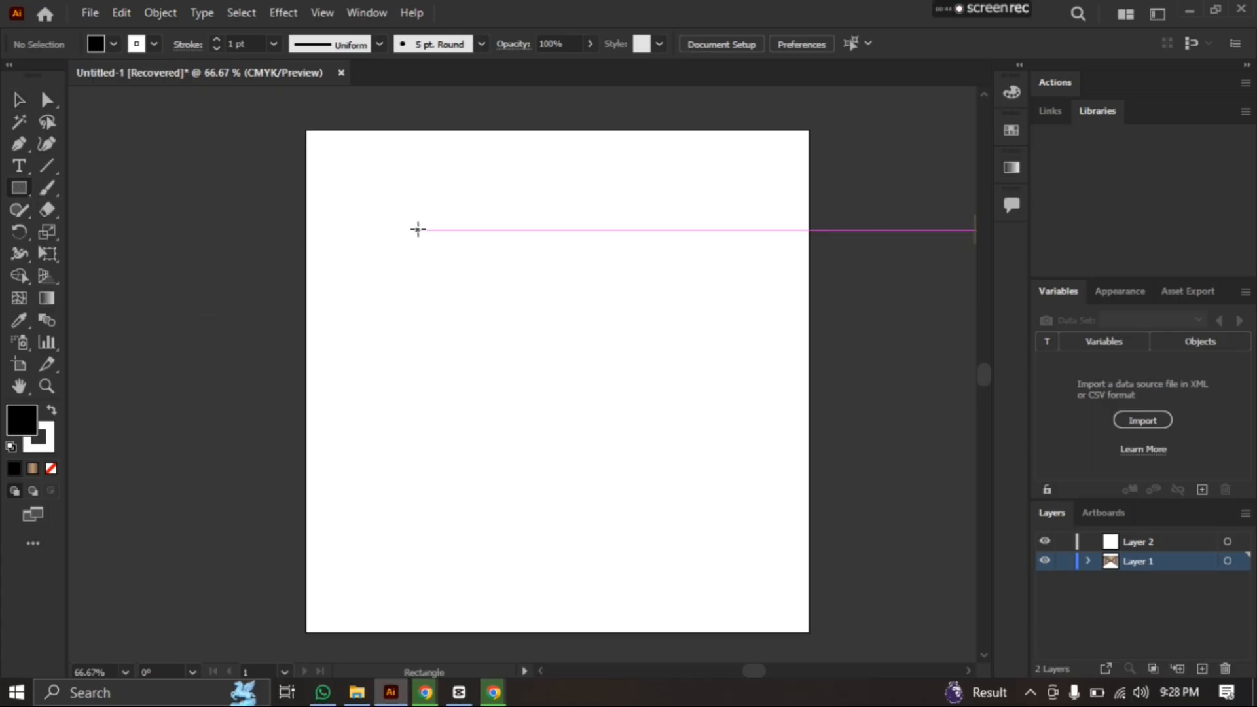
drag(418, 230, 465, 478)
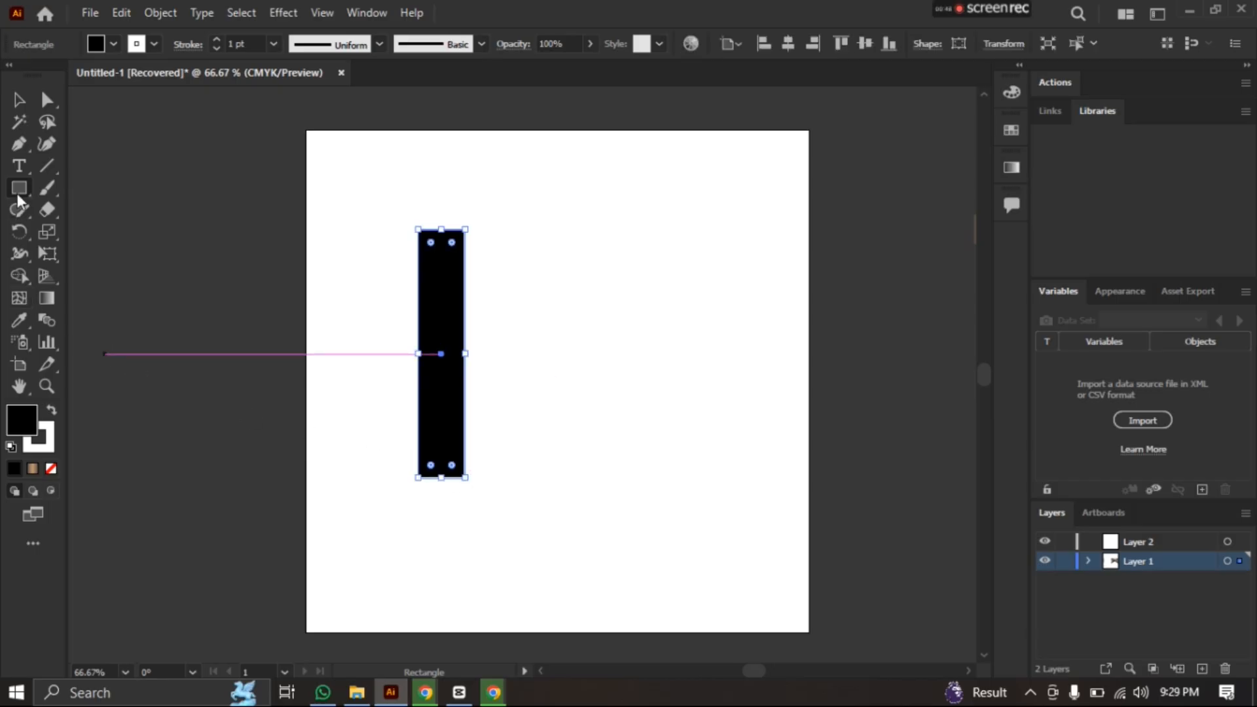
drag(366, 405, 532, 467)
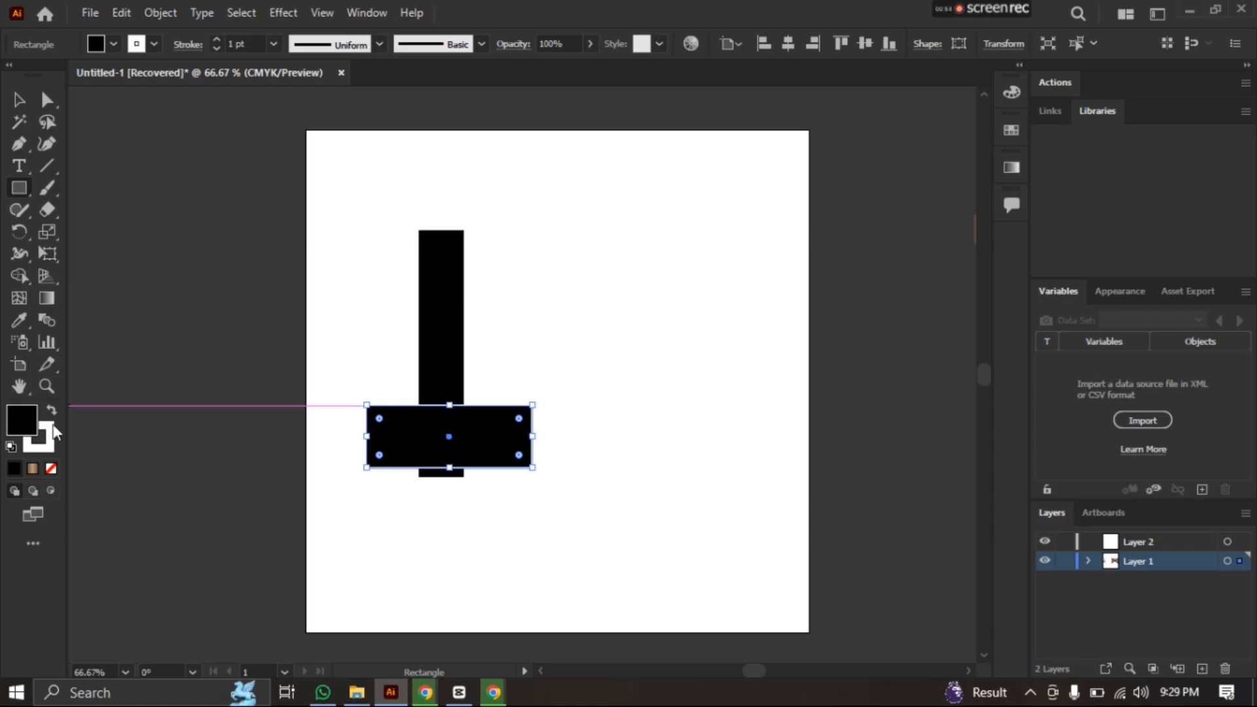
Change the fill colour of the wide horizontal rectangle to crimson red
double_click(24, 419)
mouse_move(490, 372)
mouse_down()
mouse_move(591, 238)
mouse_move(584, 281)
mouse_up()
click(831, 234)
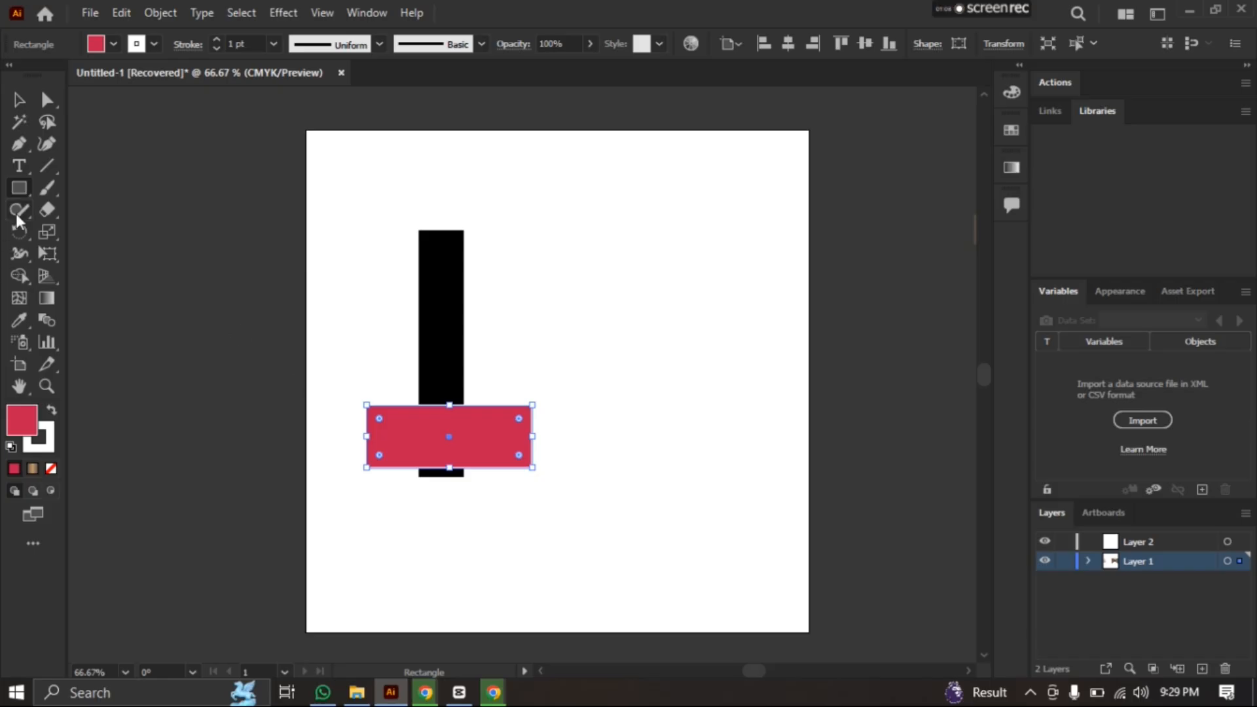
Select both rectangles and remove the red parts overhanging either side of the black bar with the Shape Builder
click(19, 276)
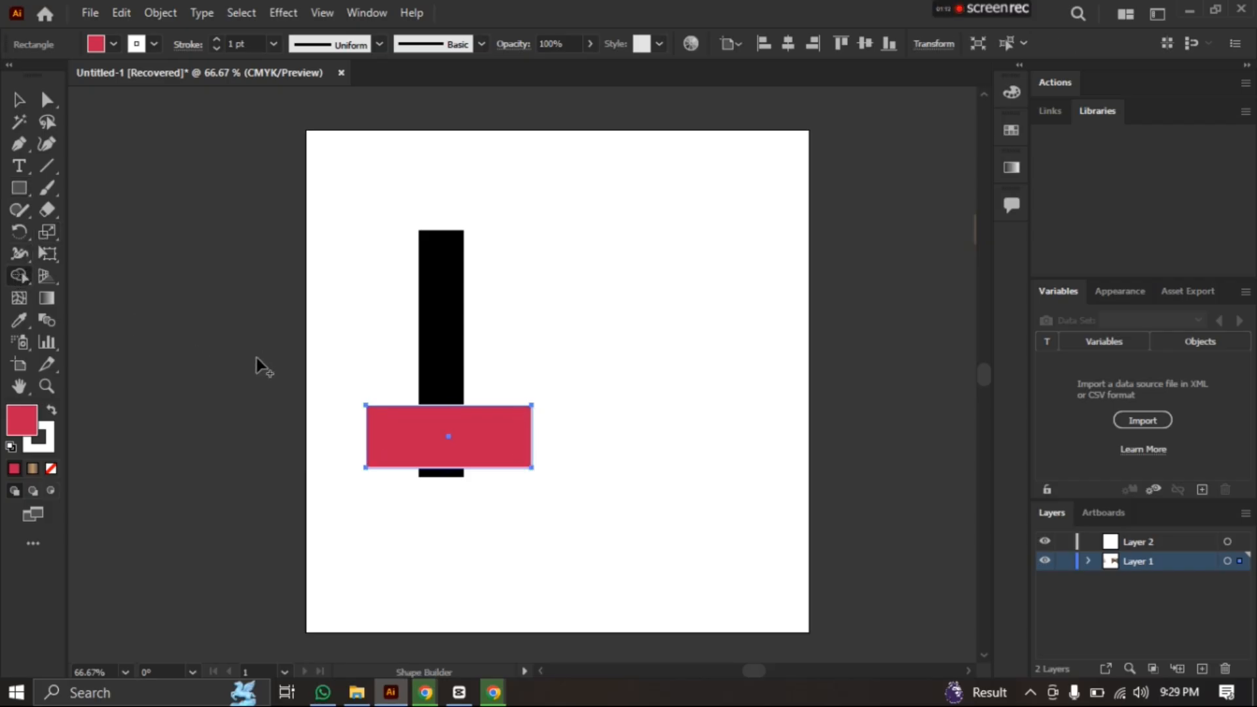
scroll(350, 347, up, 2)
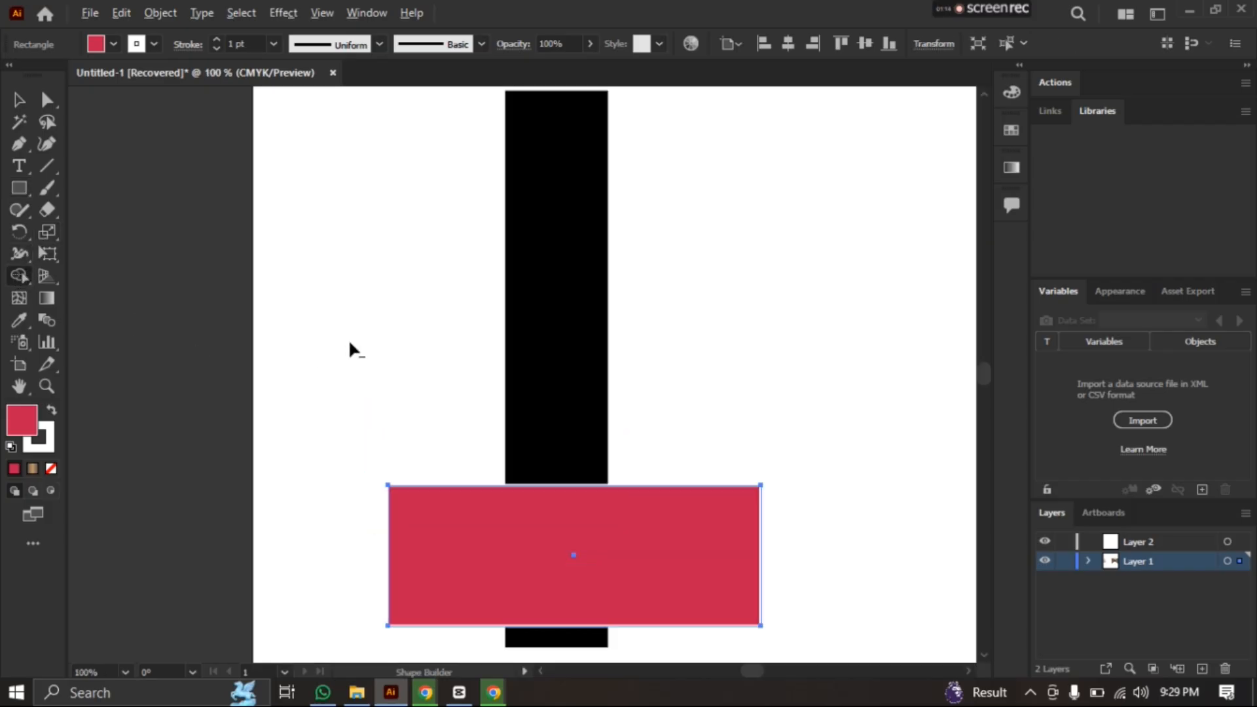
scroll(347, 493, down, 1)
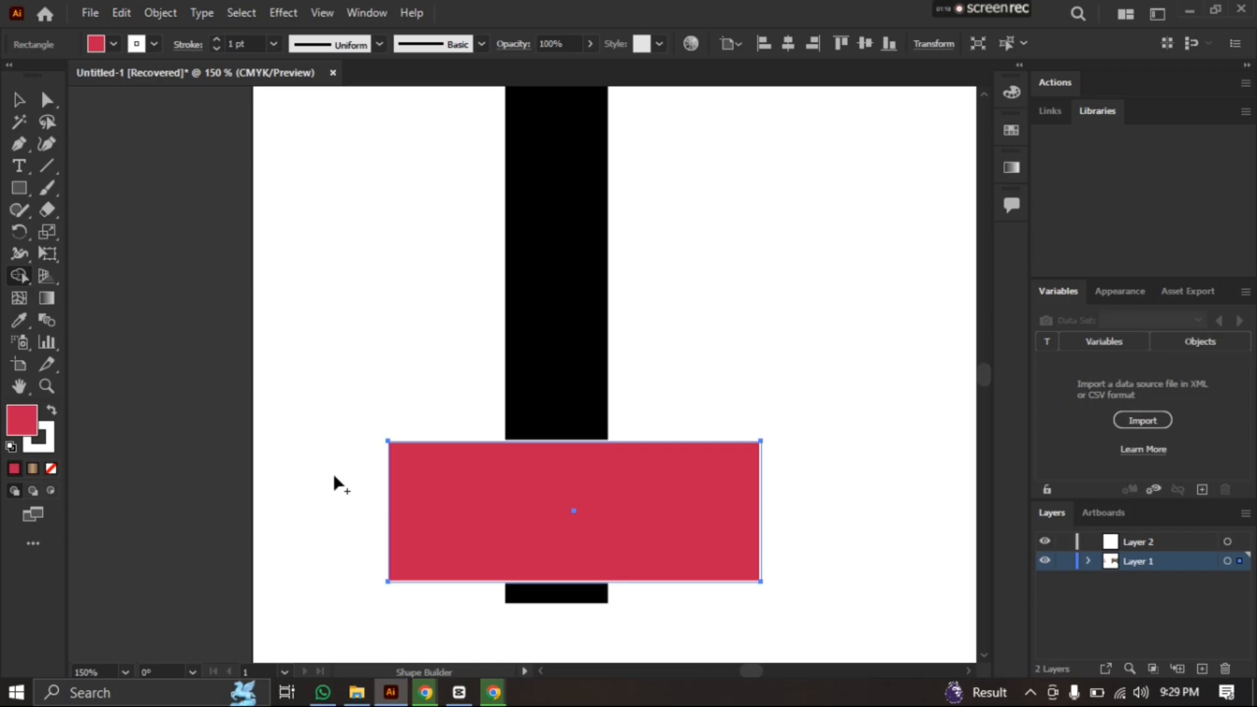
key(alt)
click(18, 99)
drag(684, 635, 447, 323)
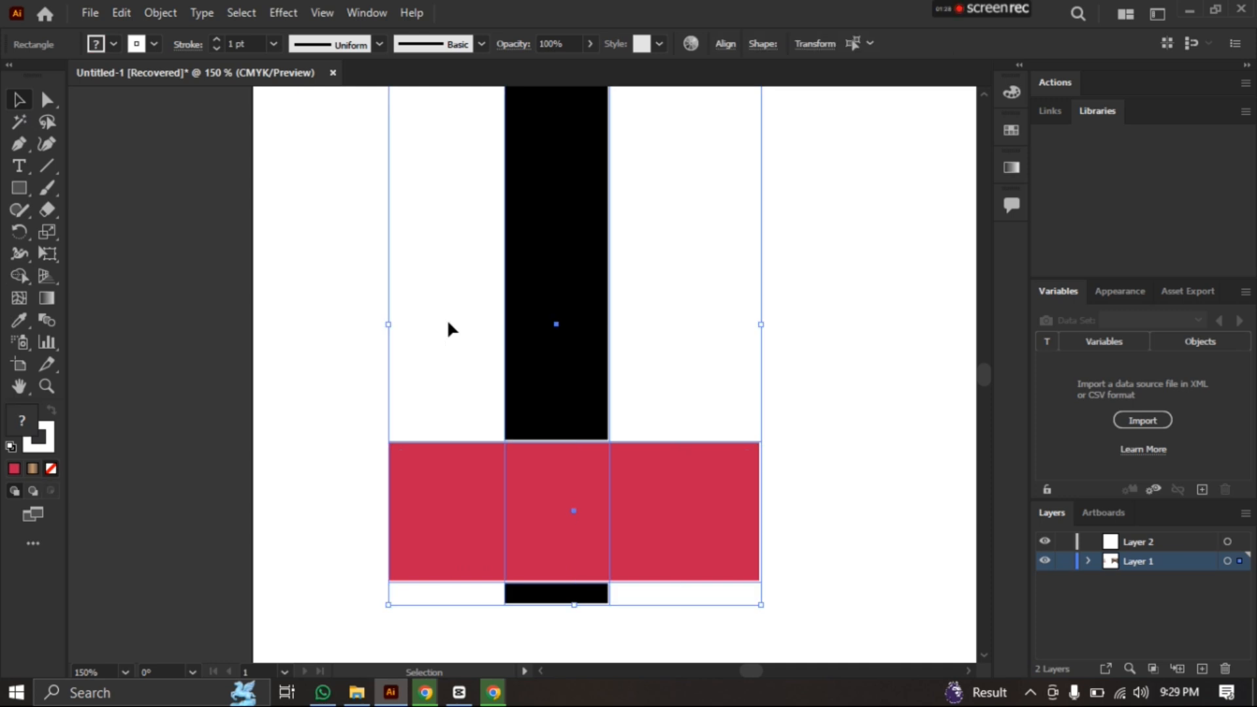
click(16, 276)
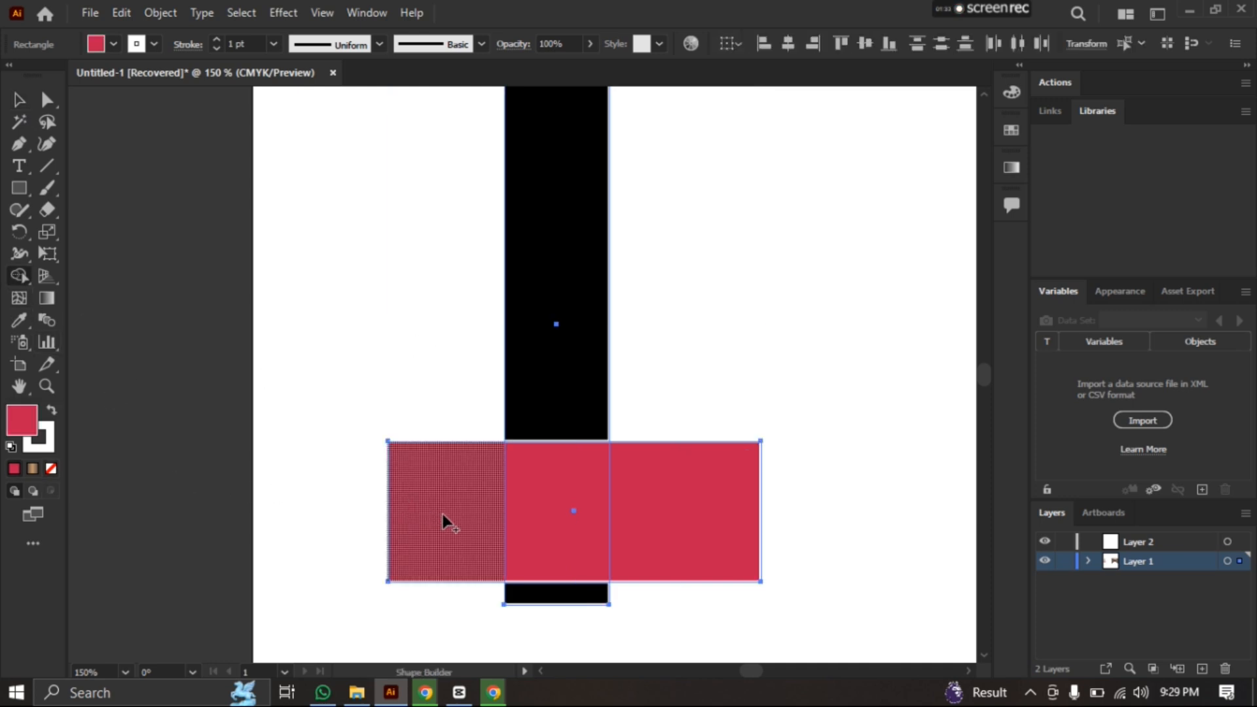
key(alt)
alt+click(442, 513)
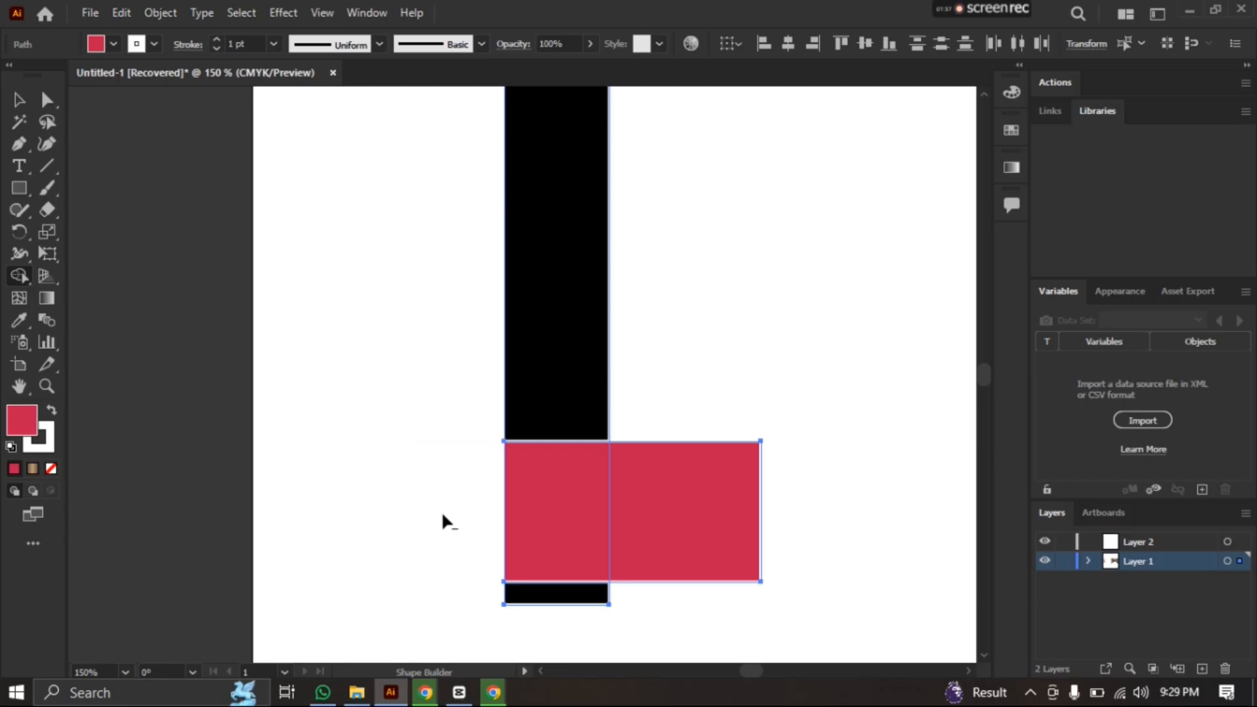
alt+click(674, 528)
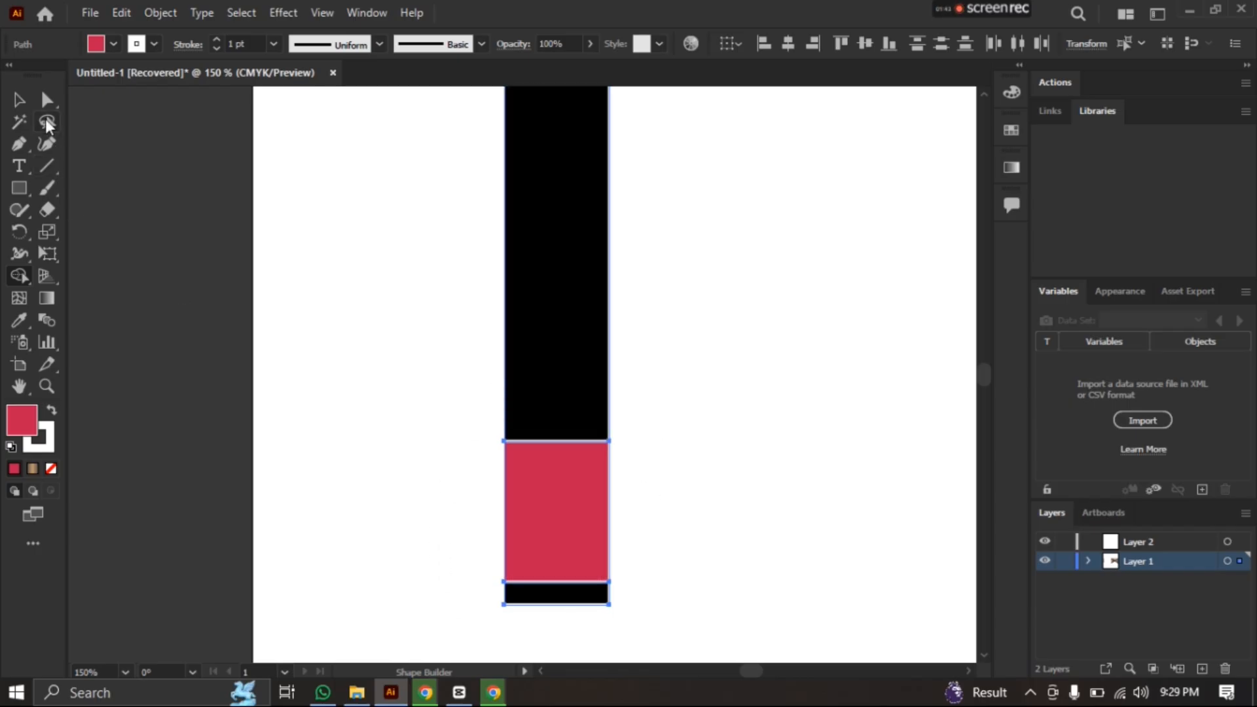
Move the remaining red piece and the black bar away from each other
click(18, 100)
drag(573, 524, 702, 507)
click(654, 509)
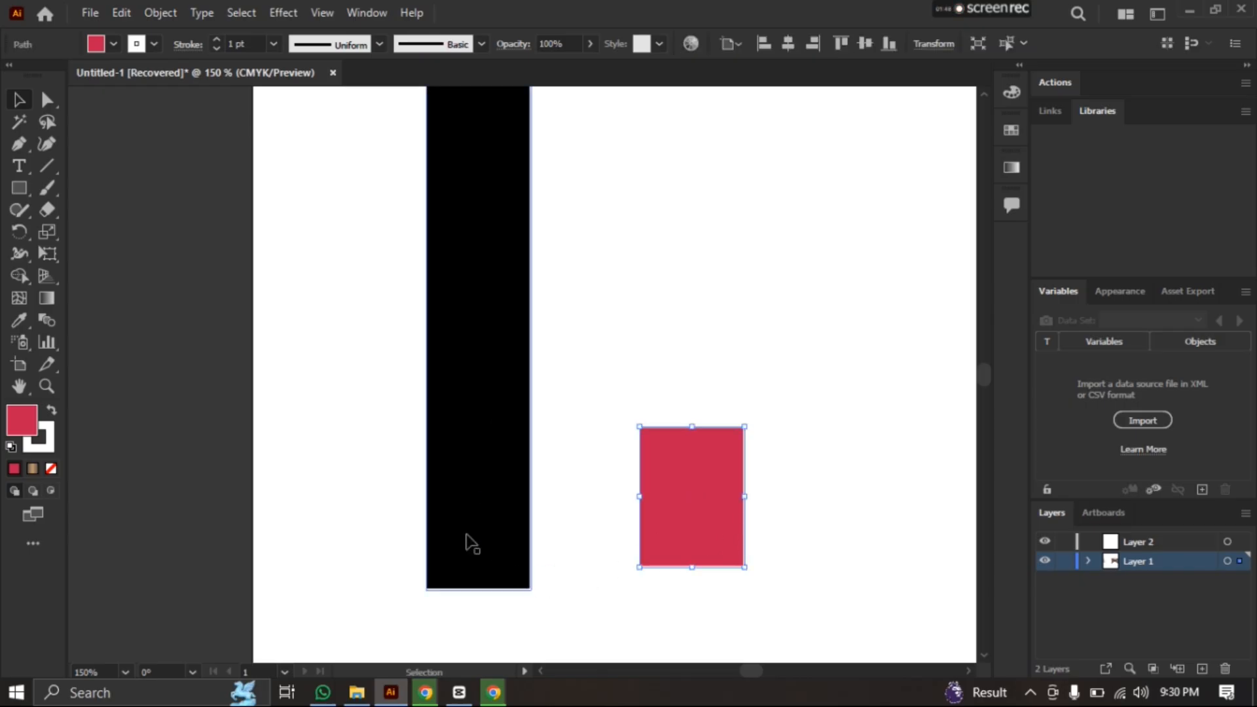
drag(468, 541, 311, 539)
Undo the moves and the Shape Builder cuts, then deselect both rectangles
key(ctrl+z)
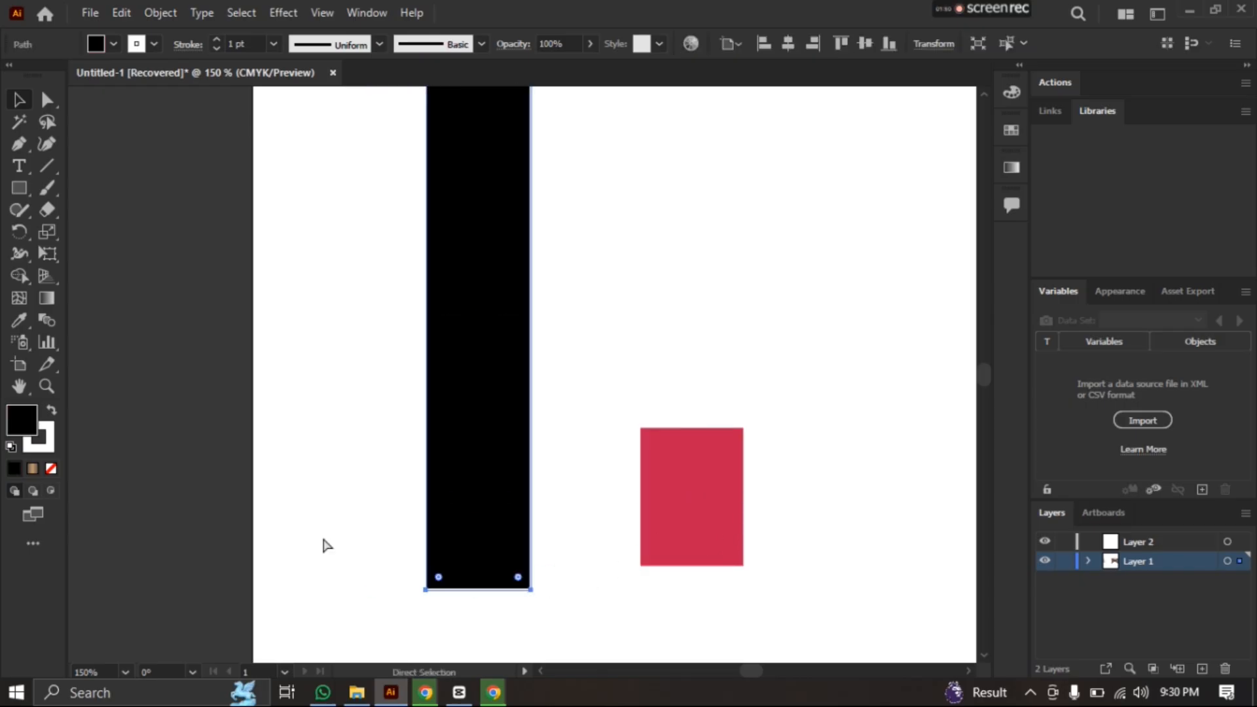
key(ctrl+z)
click(709, 508)
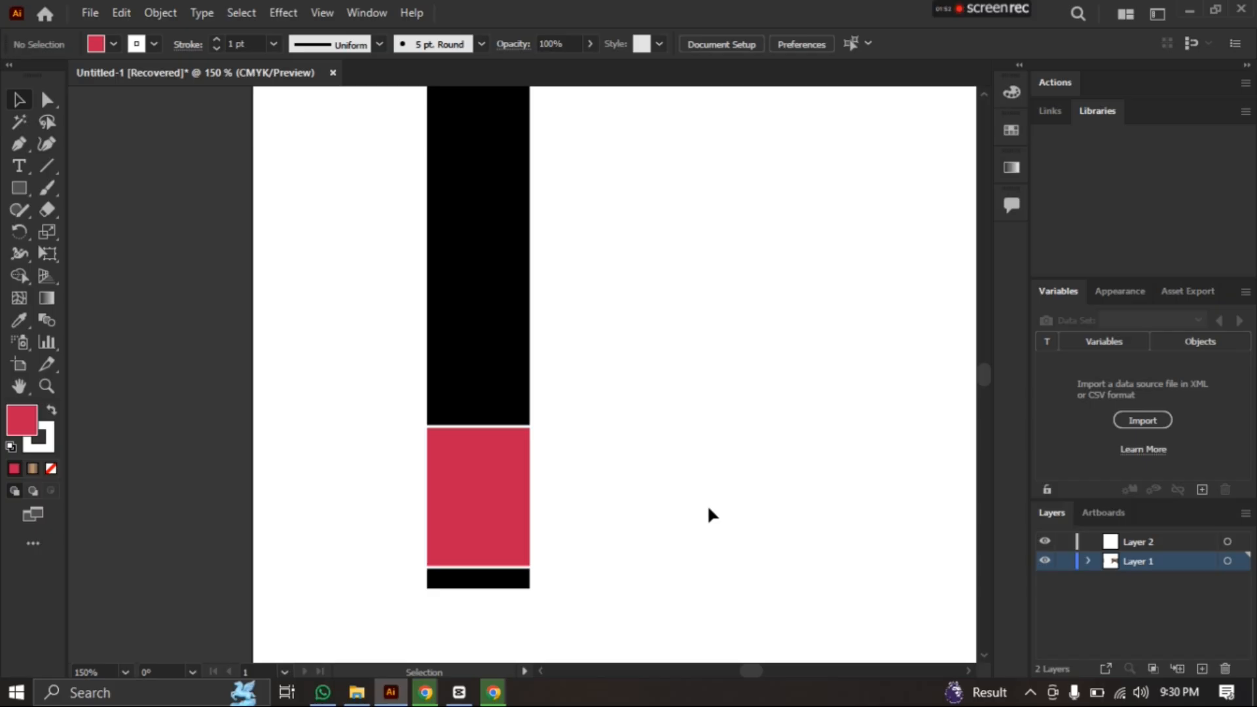
key(ctrl+z)
key(ctrl+z)
key(ctrl+z)
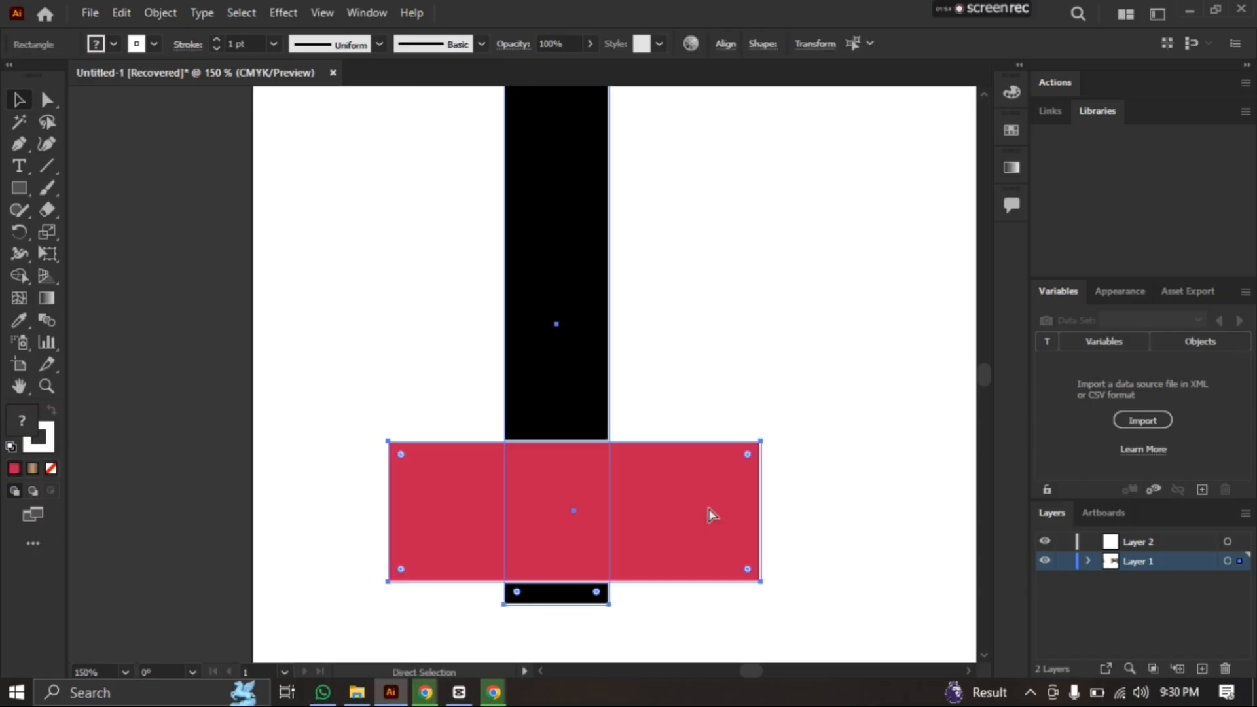
key(v)
click(321, 395)
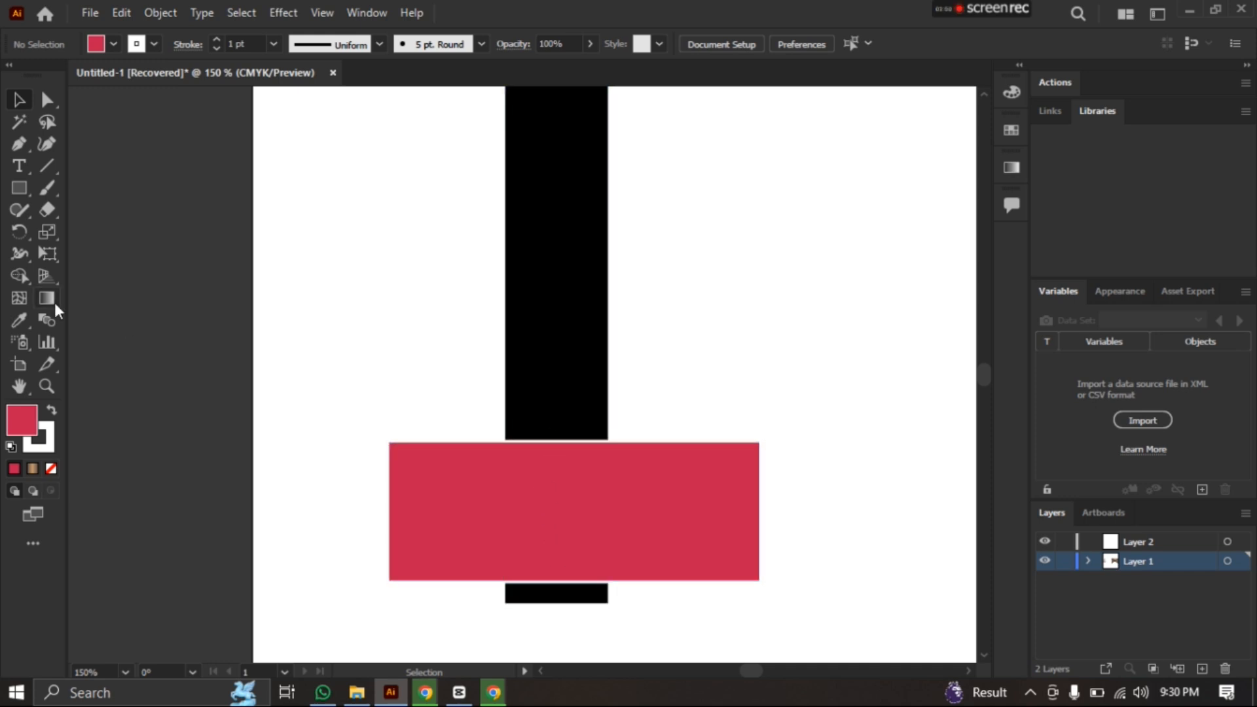
Select both rectangles and merge the upper part of the vertical bar with the overlapping area using the Shape Builder
click(16, 275)
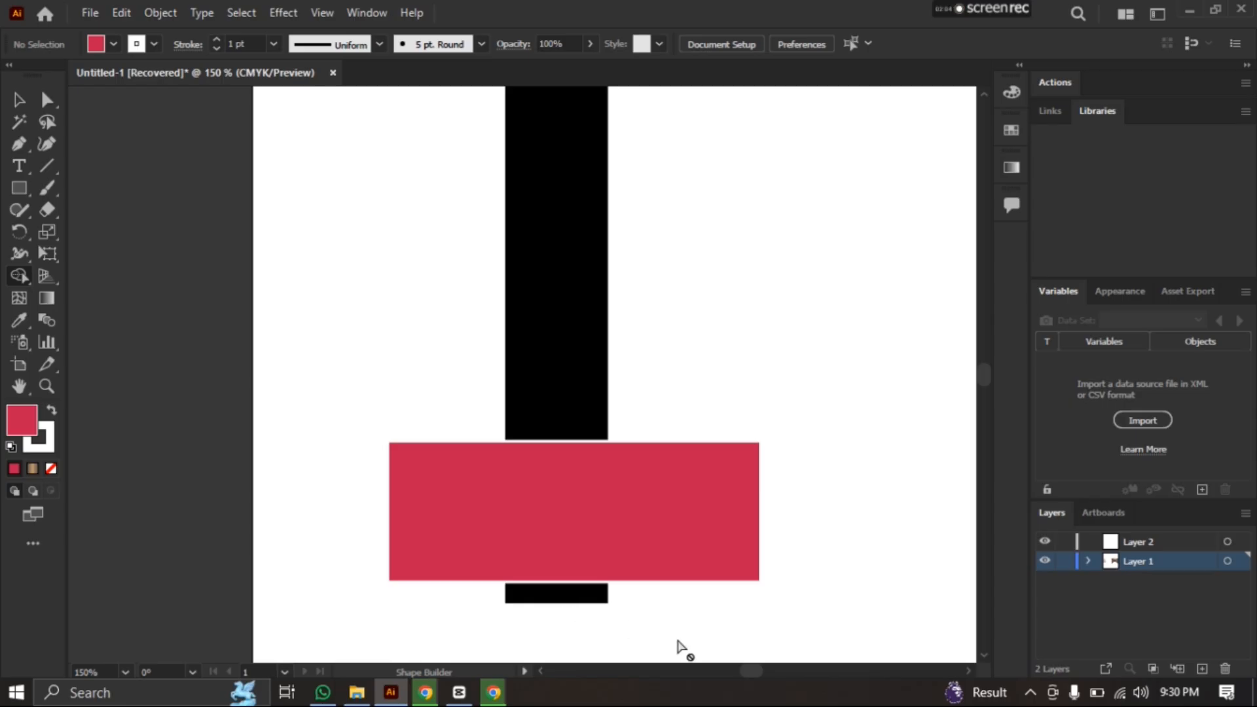
click(18, 100)
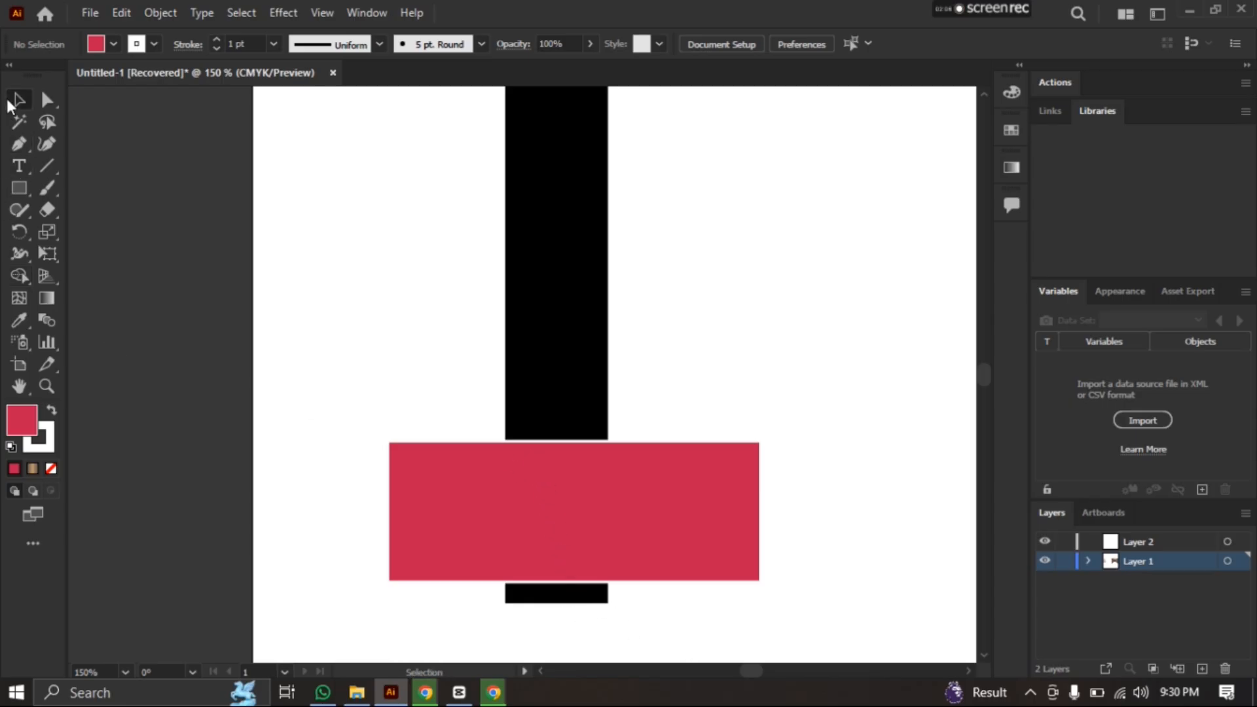
drag(659, 625, 478, 229)
click(20, 275)
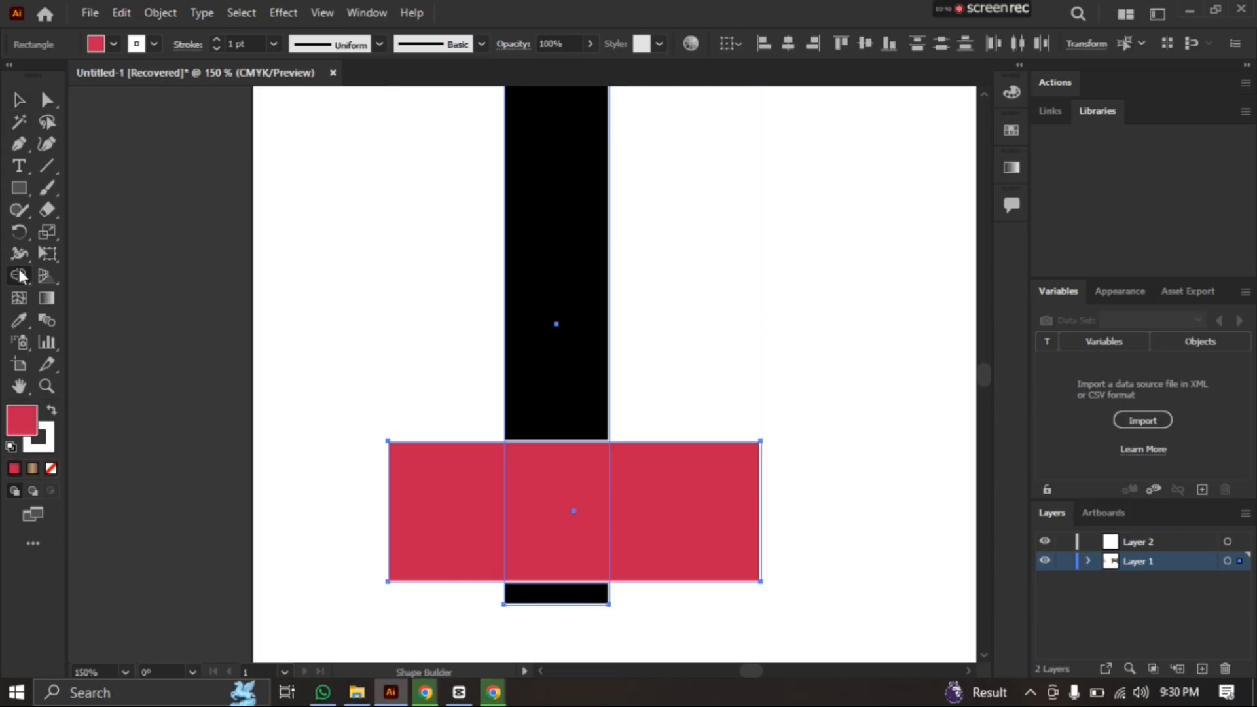
drag(542, 393, 542, 457)
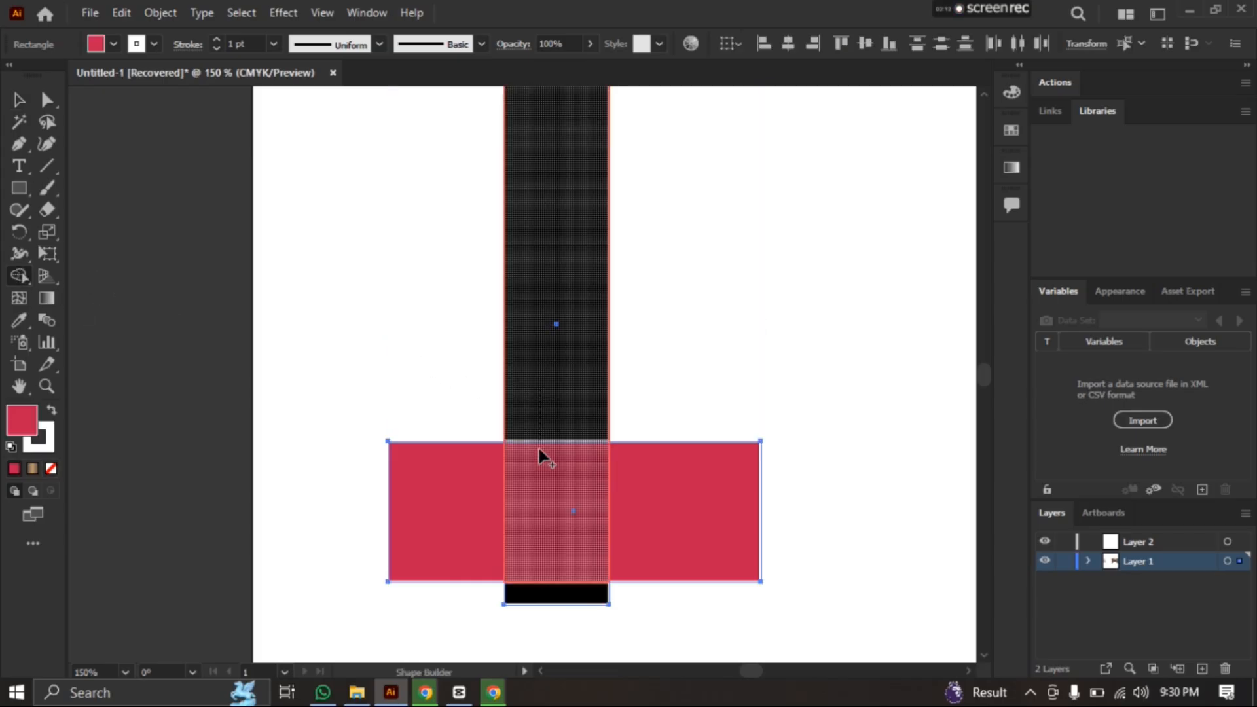
drag(539, 533, 539, 531)
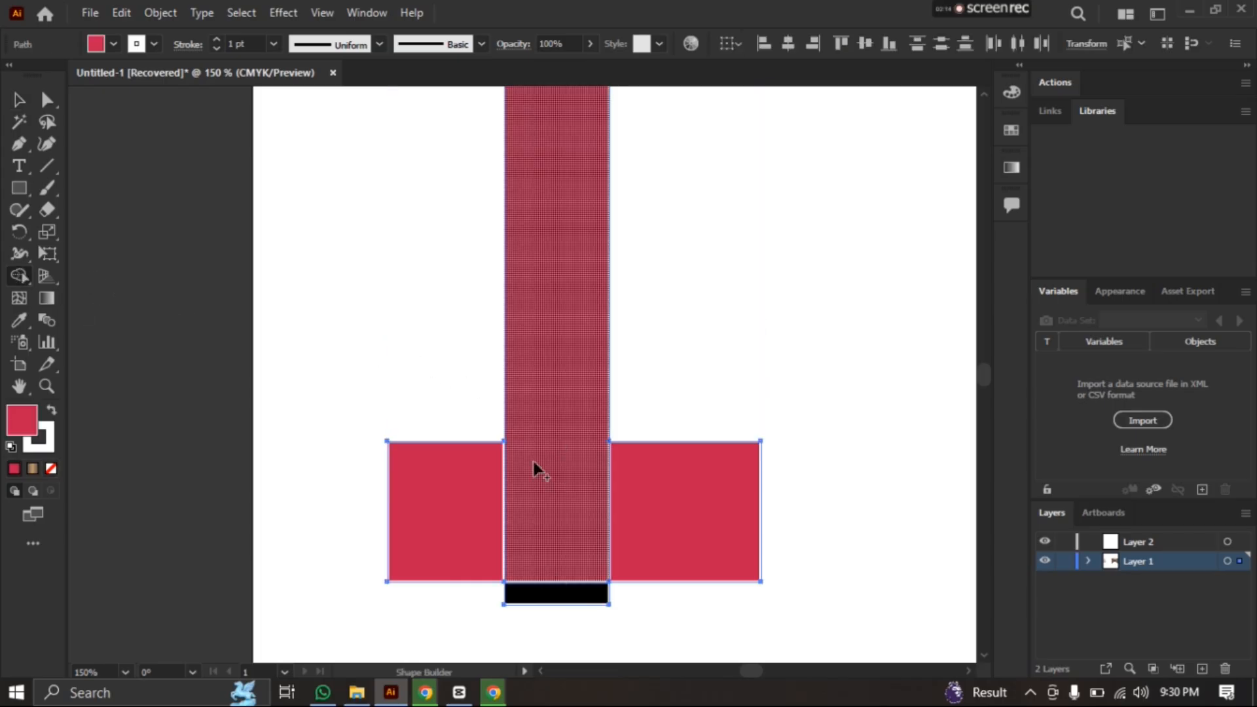
Pull the left and right red pieces away from the merged bar and move the black strip below it
click(20, 99)
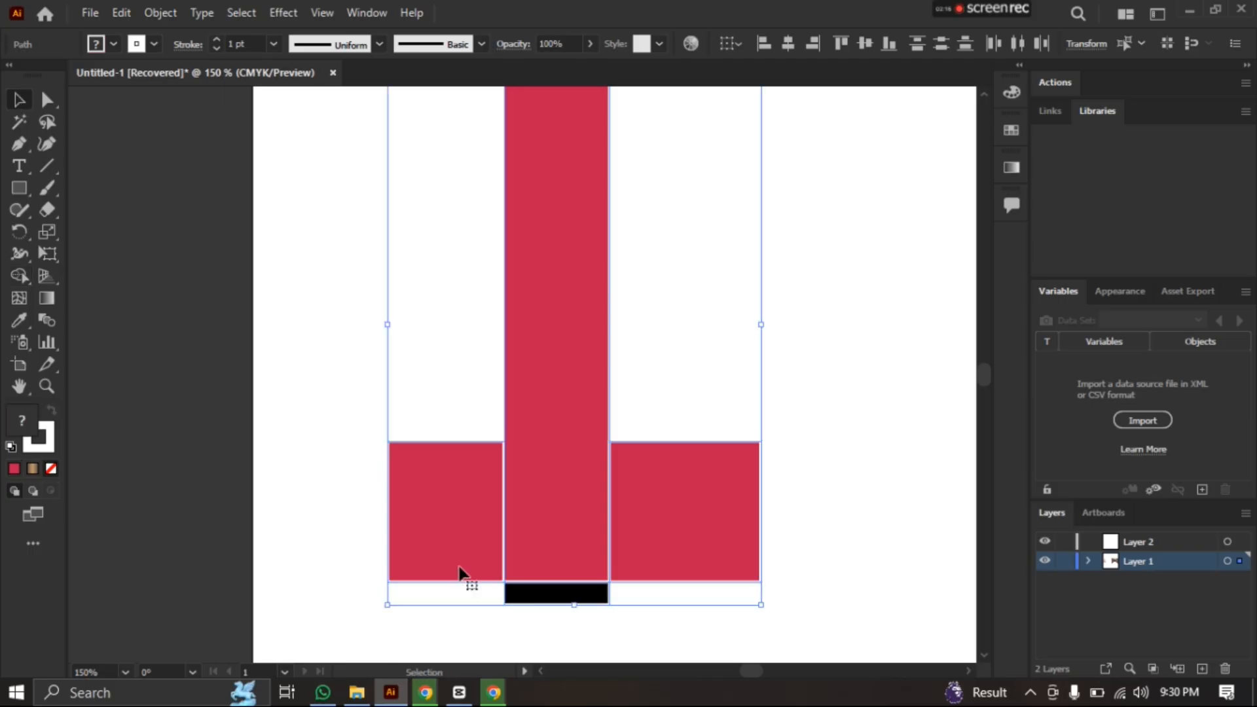
click(374, 532)
drag(501, 540, 393, 528)
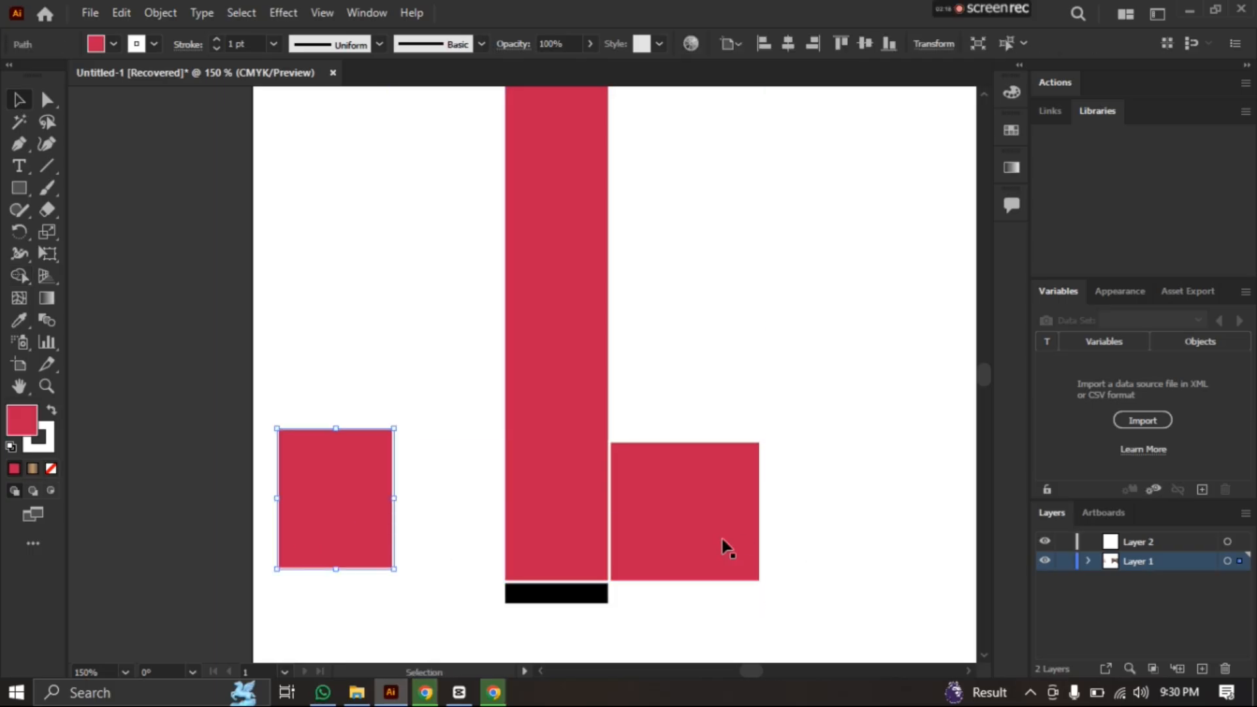
drag(723, 546, 840, 515)
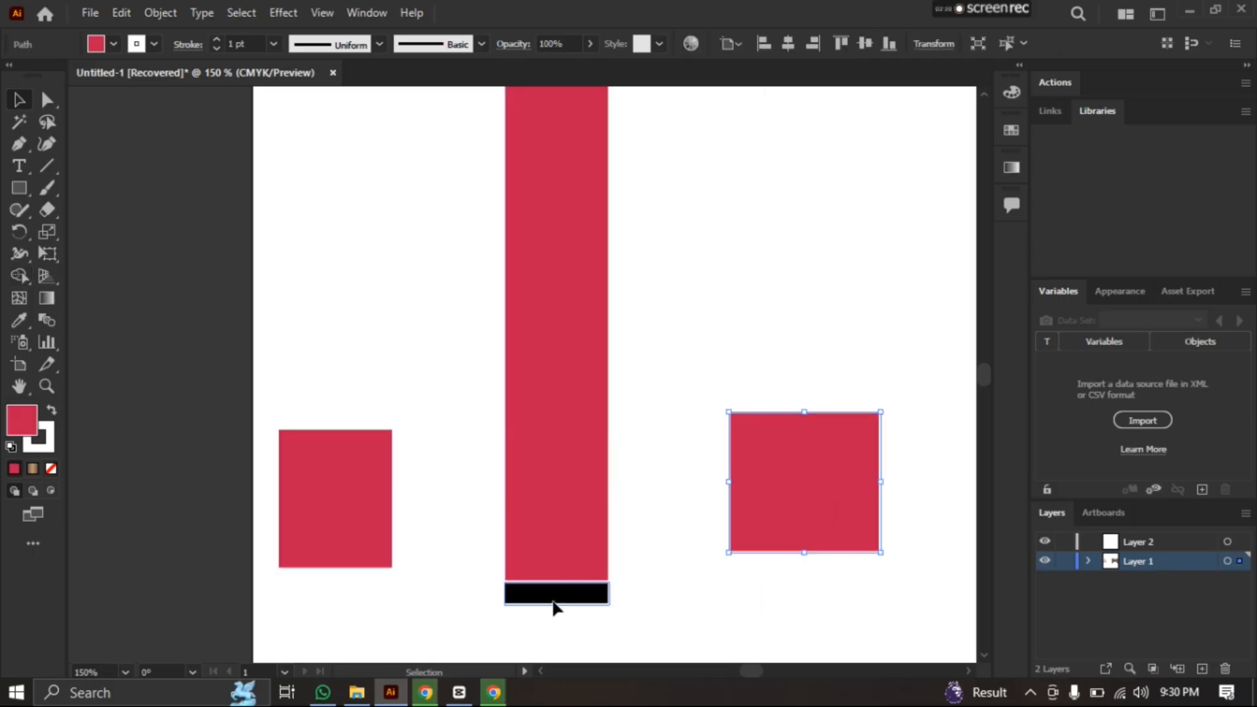
drag(552, 603, 553, 625)
Undo the piece moves and the Shape Builder merge of the vertical bar
key(ctrl+z)
key(ctrl+z)
key(ctrl+z)
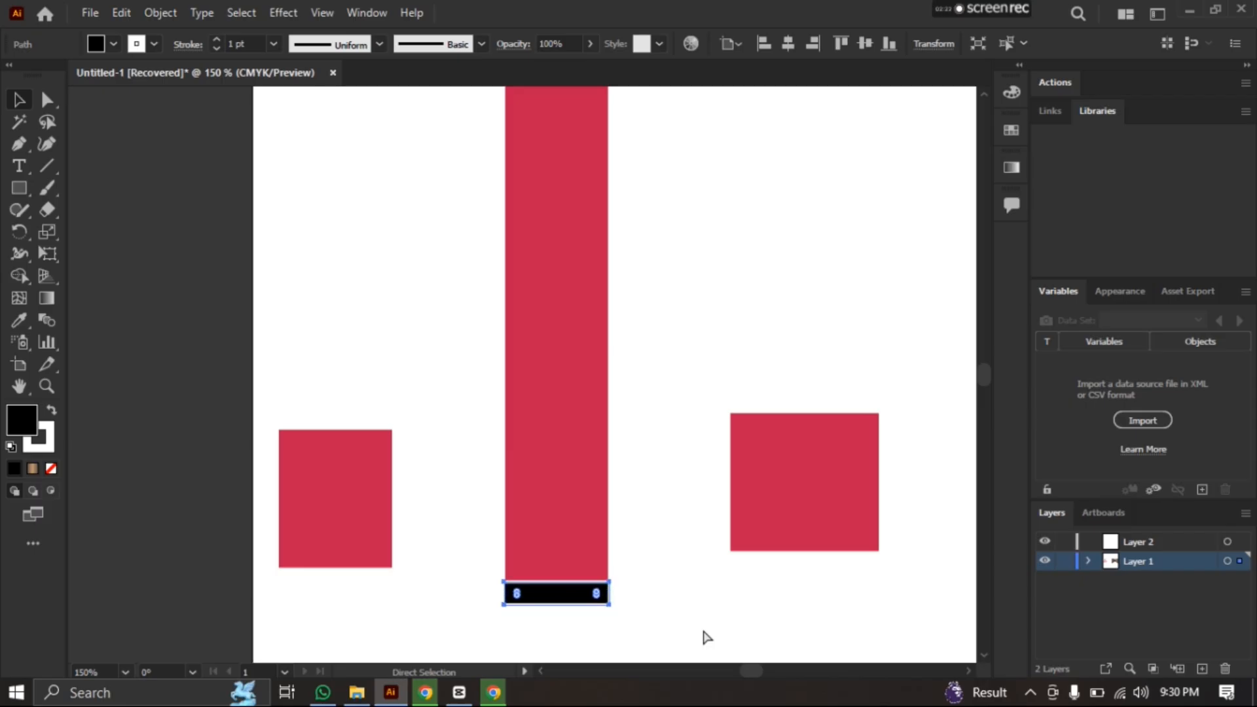
click(830, 386)
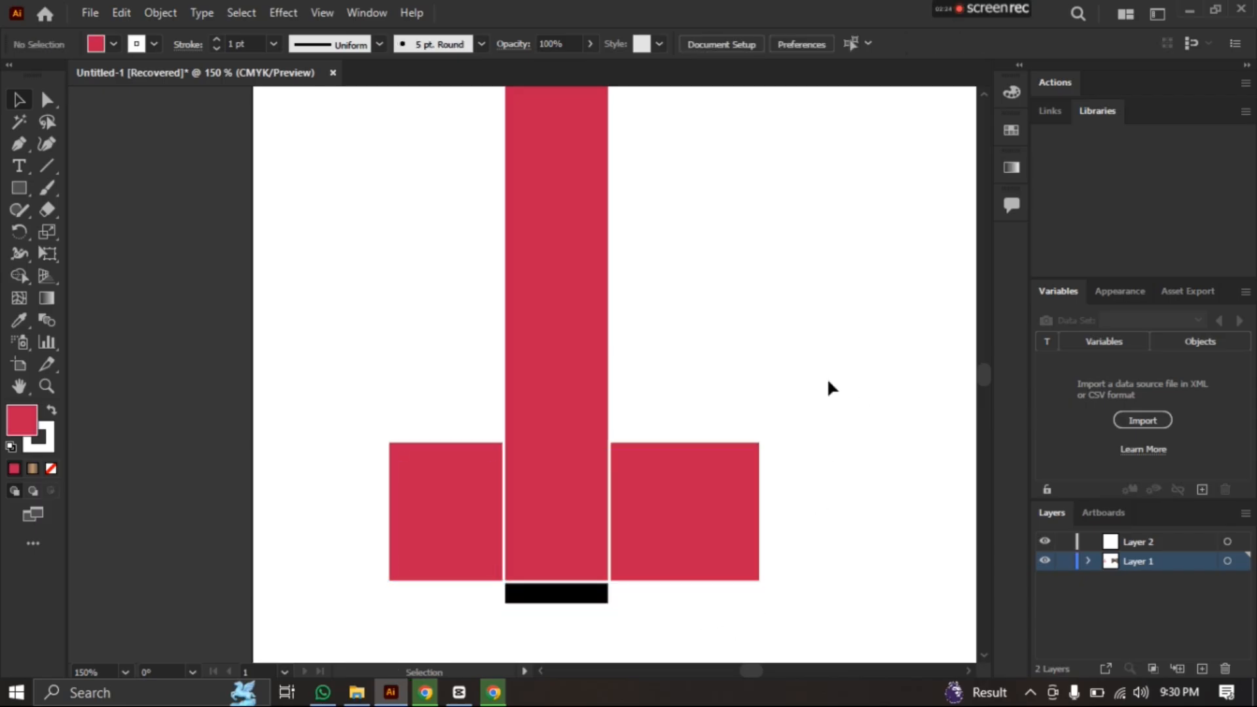
key(ctrl+z)
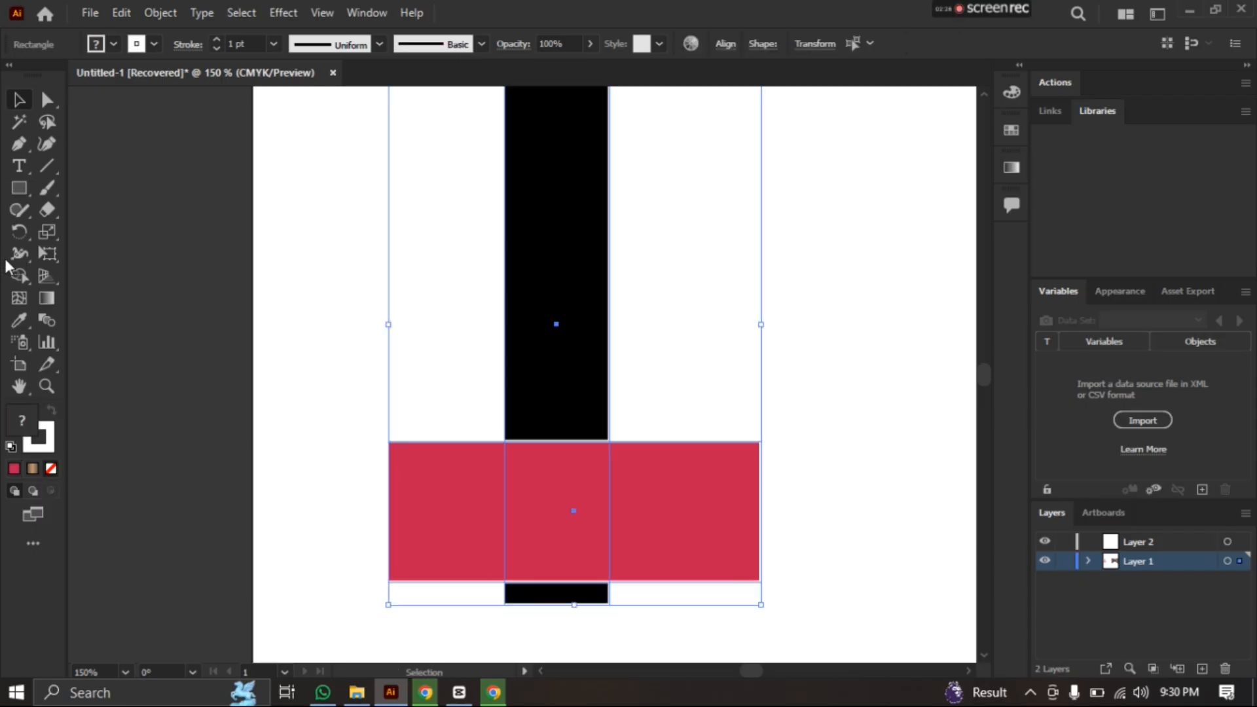
Merge both side pieces, the overlap and the upper bar into one shape with the Shape Builder, and recolour the bottom strip red
click(19, 275)
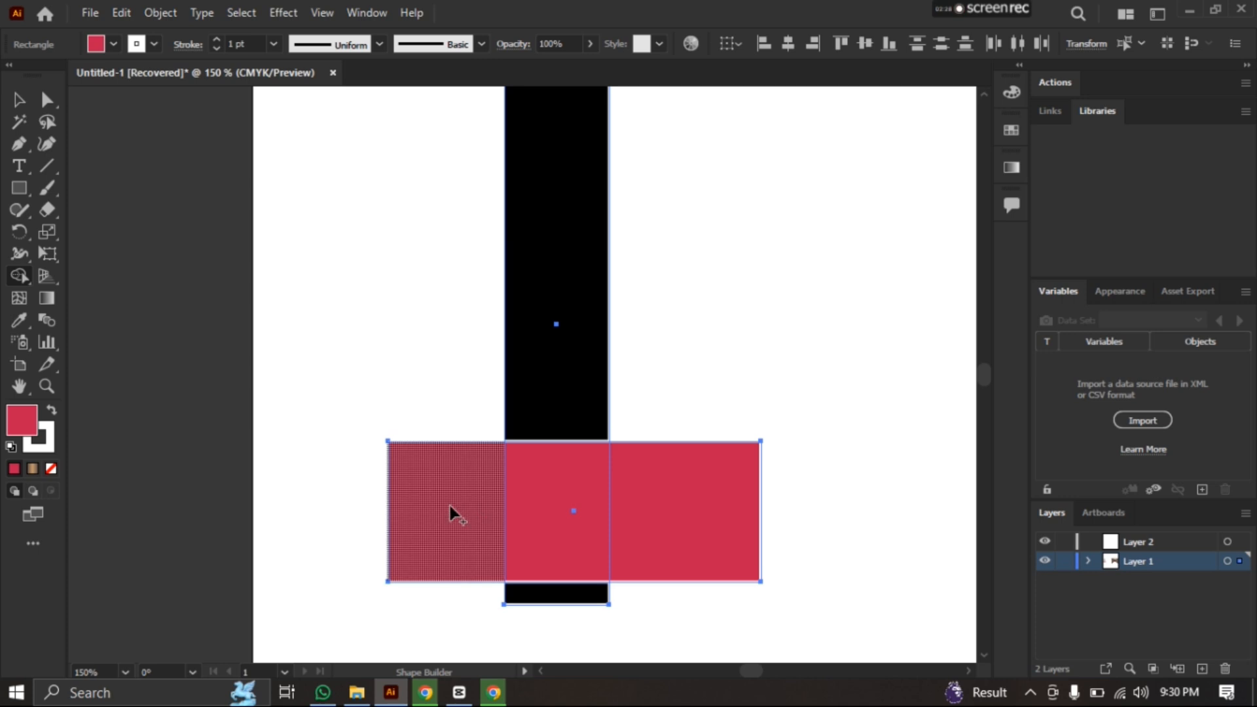
mouse_move(451, 506)
mouse_down()
mouse_move(679, 533)
mouse_move(599, 438)
mouse_move(570, 373)
mouse_up()
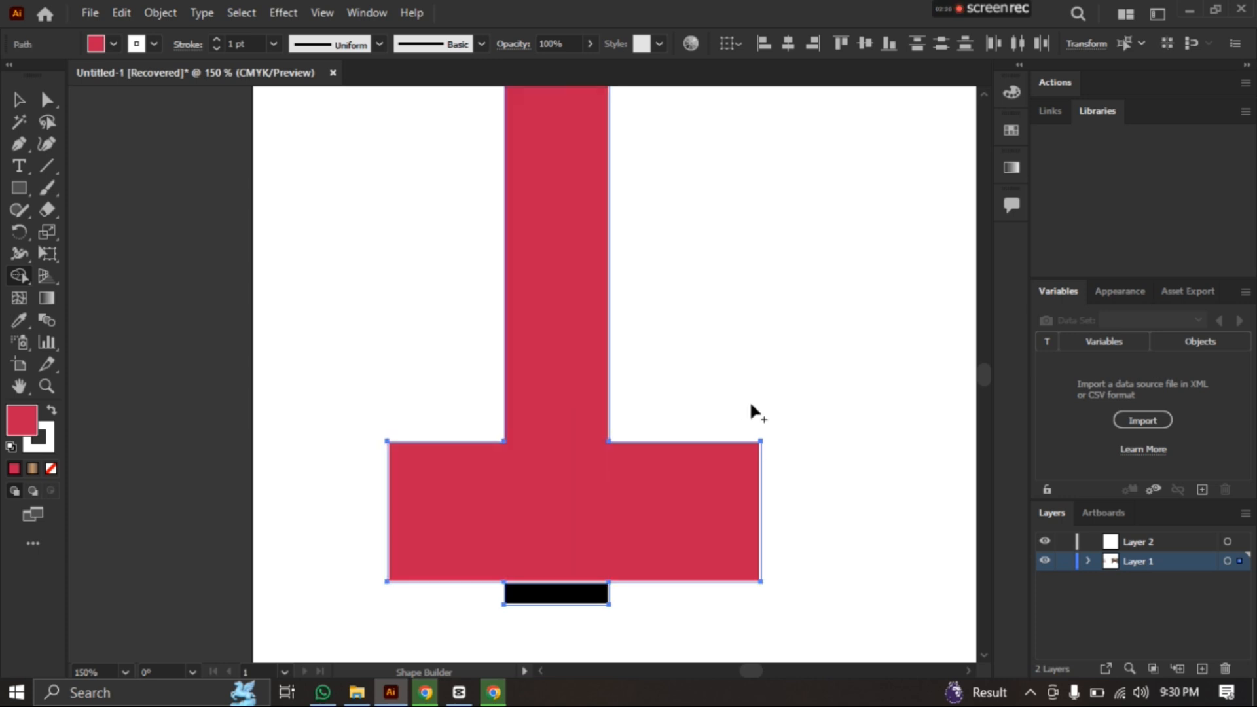
click(561, 597)
Move the small bottom strip away from the merged red shape
click(19, 99)
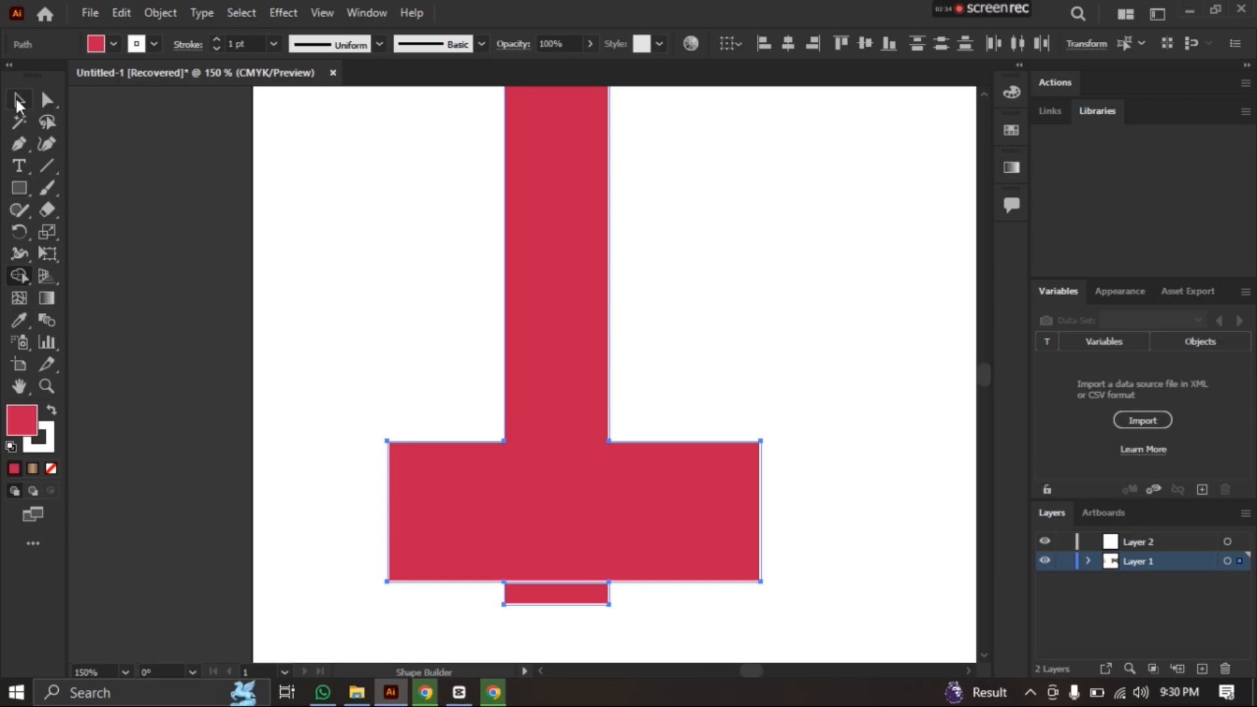
click(272, 316)
drag(567, 598, 351, 370)
Undo the strip move, the Shape Builder merge and the red fill of the wide rectangle
key(ctrl+z)
key(ctrl+z)
key(ctrl+z)
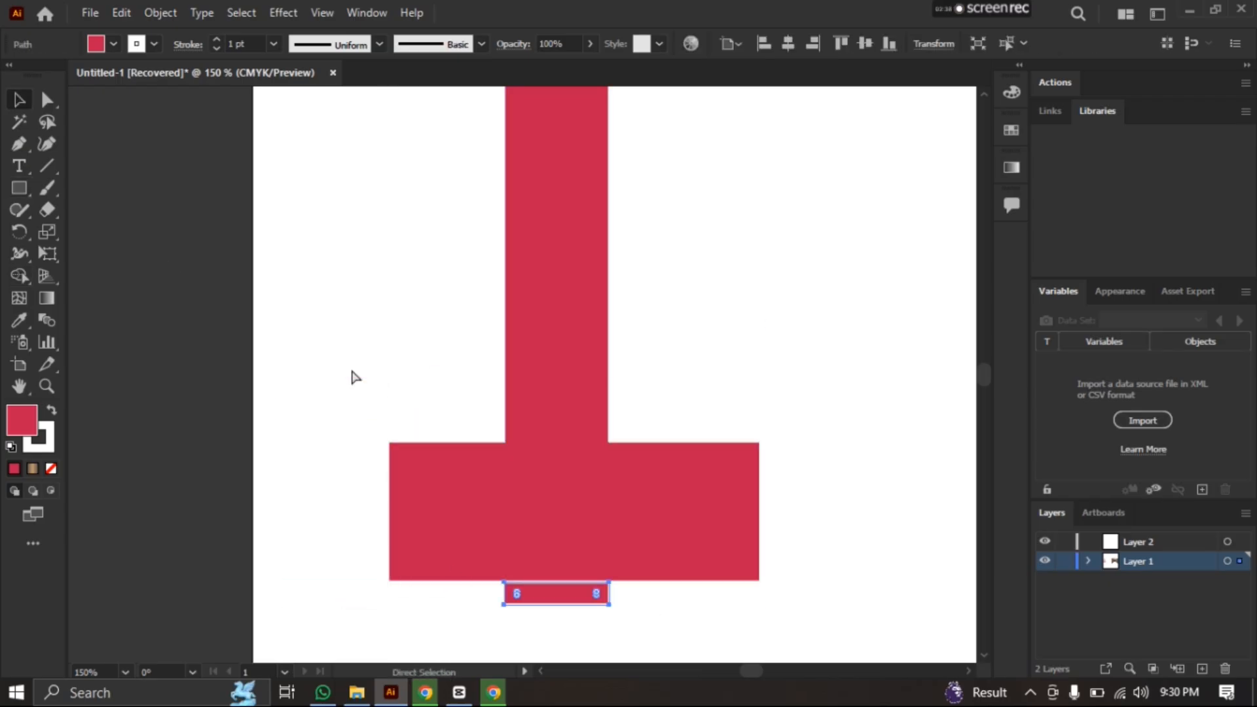
Select both black rectangles and delete them from the artboard
scroll(351, 370, down, 2)
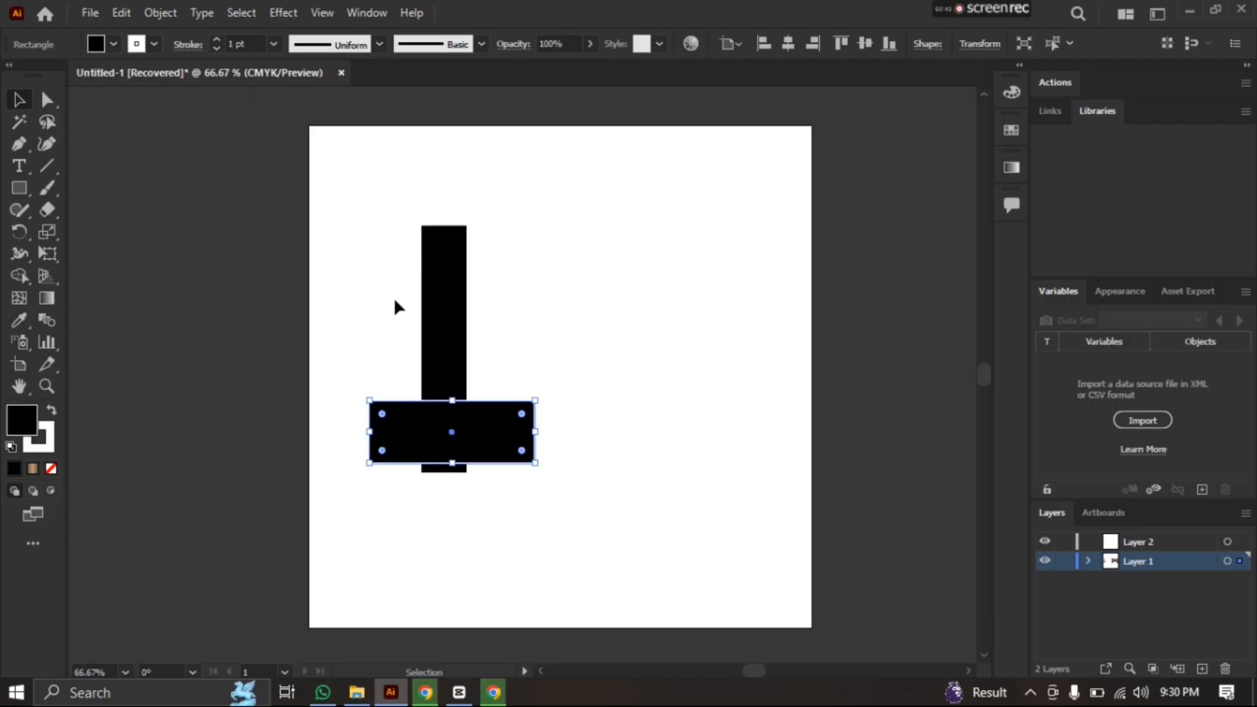
drag(350, 222, 627, 552)
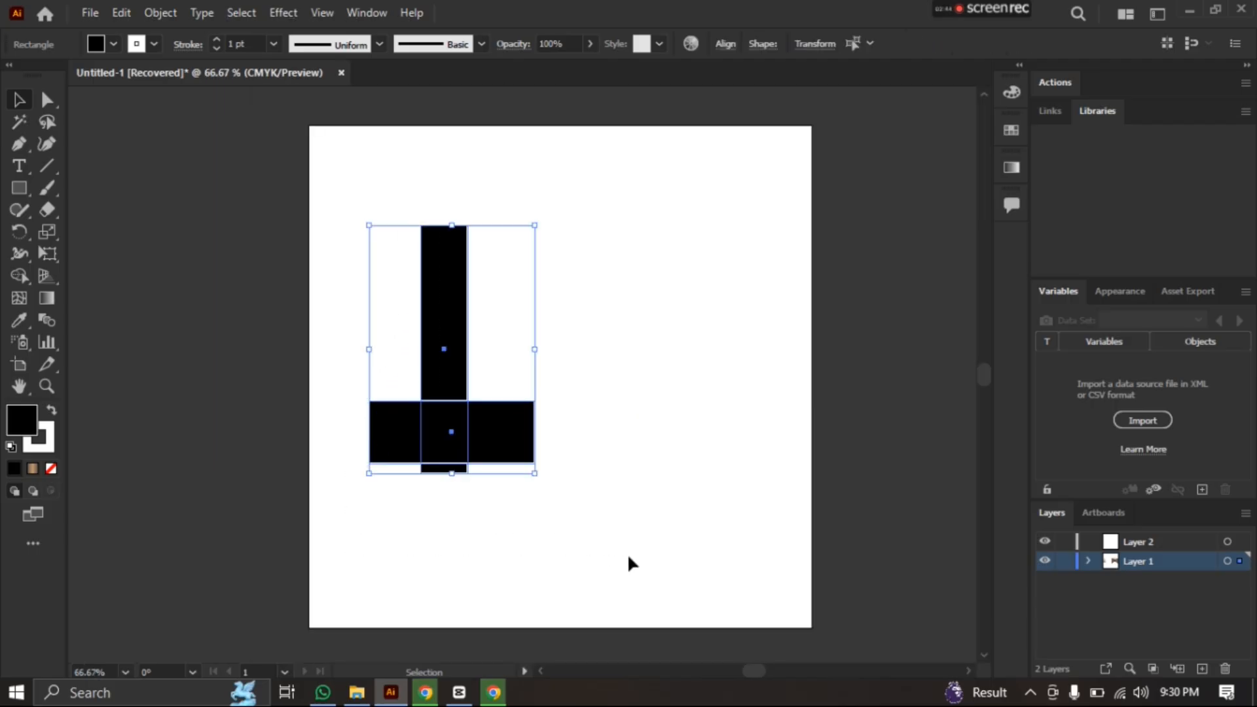
key(Delete)
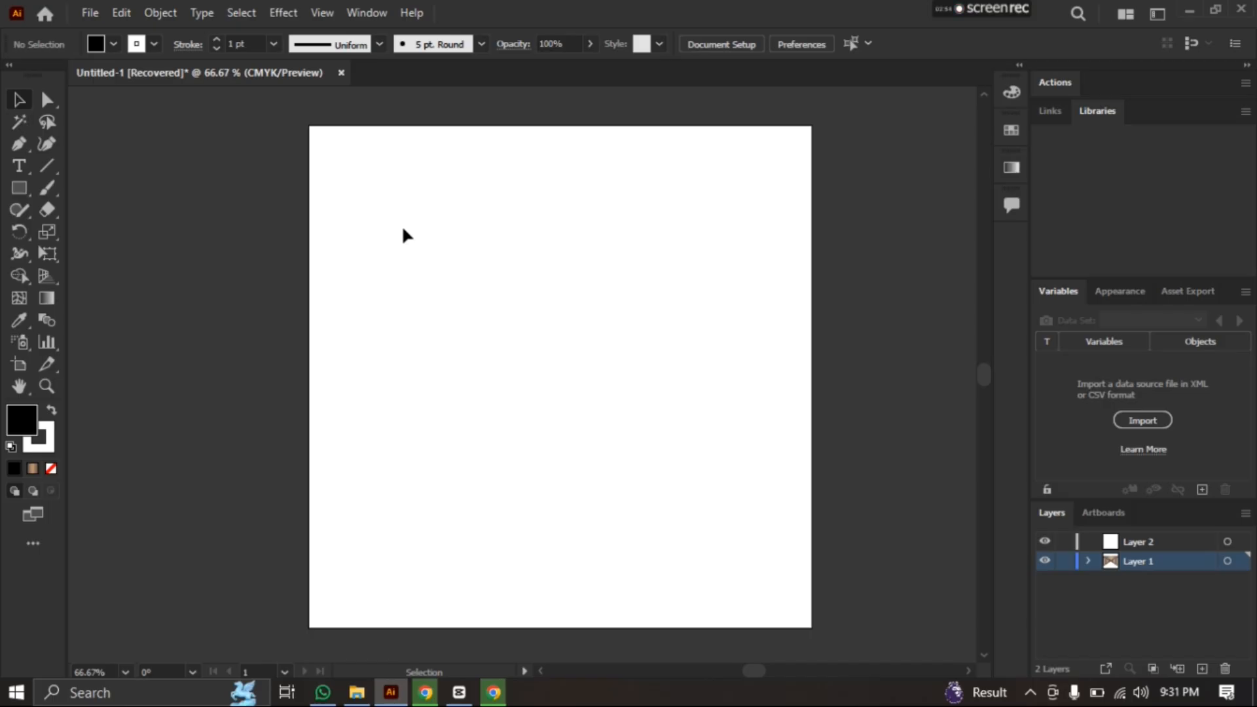
Display the Pathfinder panel and move it beside the artboard
click(371, 13)
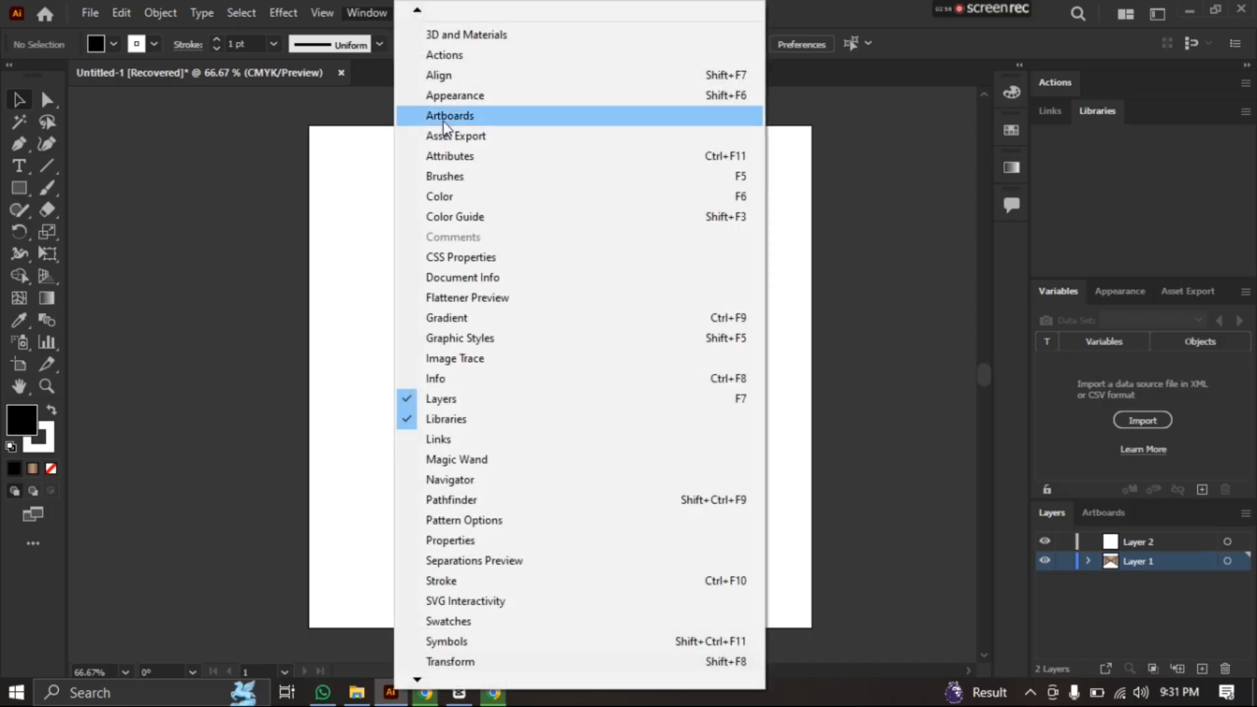
scroll(442, 668, down, 1)
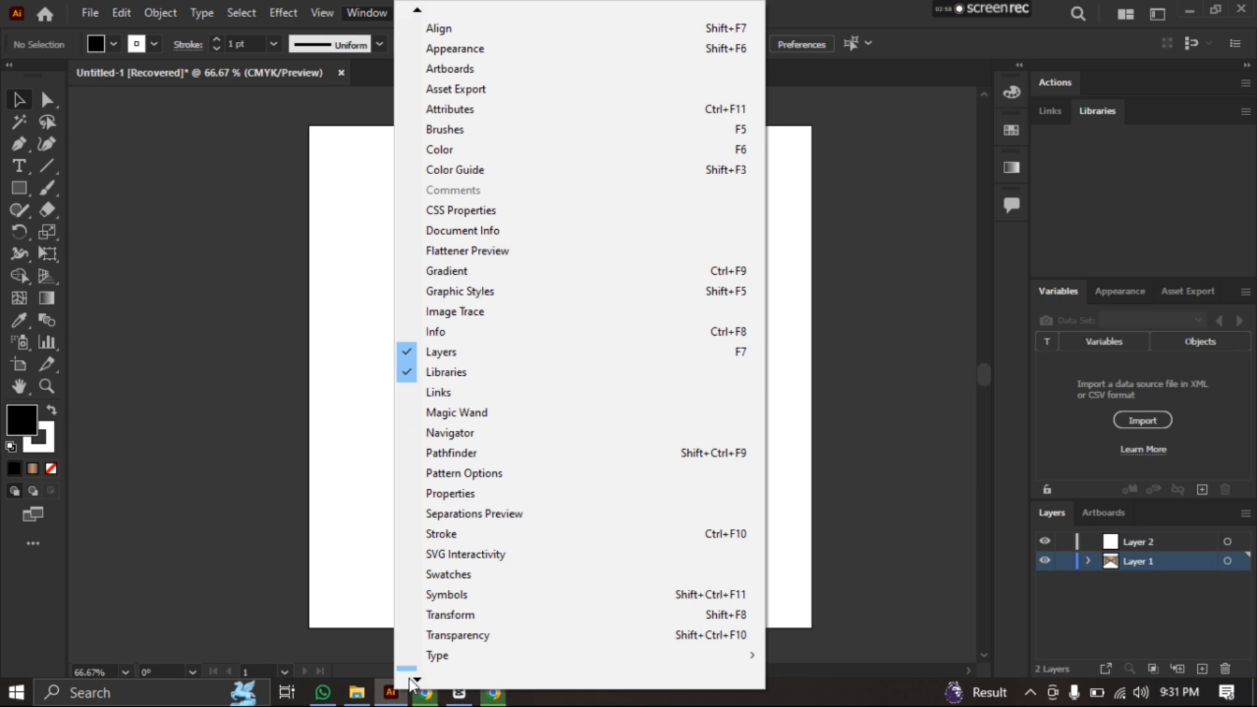
scroll(409, 663, down, 1)
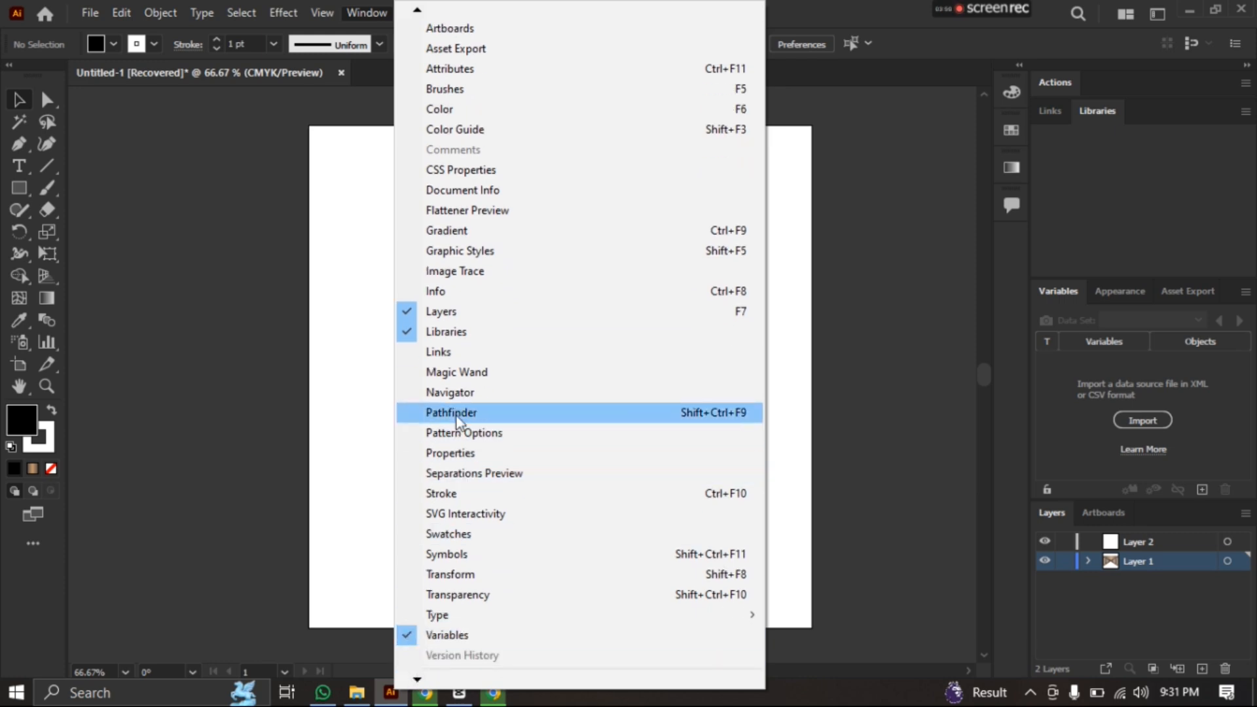
click(532, 415)
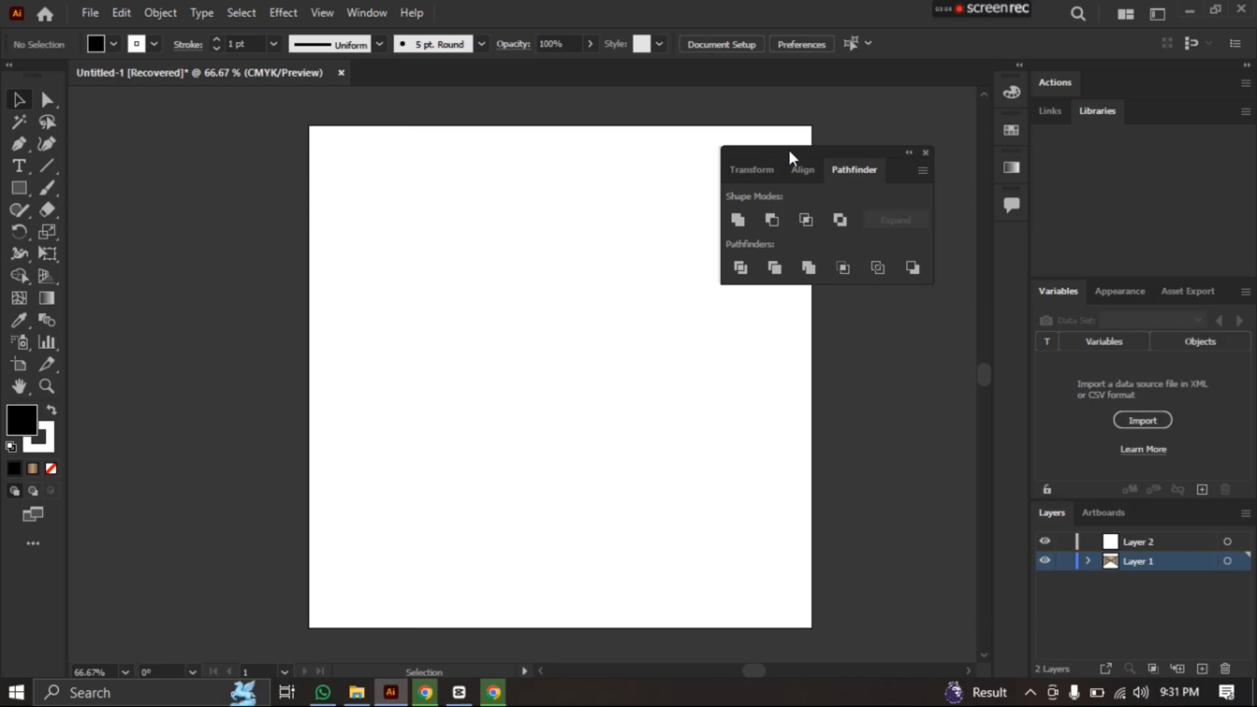
drag(791, 153, 864, 153)
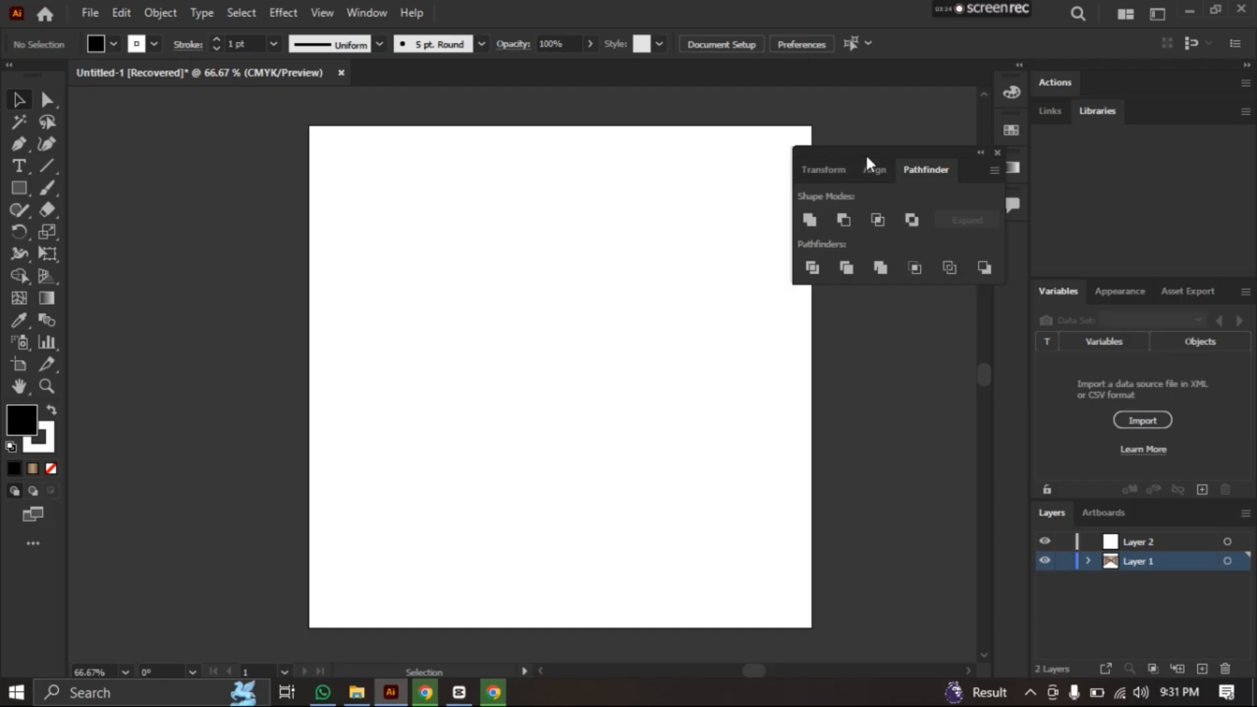
Draw a black circle about 178 px wide on the artboard and place a copy to its right, partly overlapping it
drag(681, 325, 600, 327)
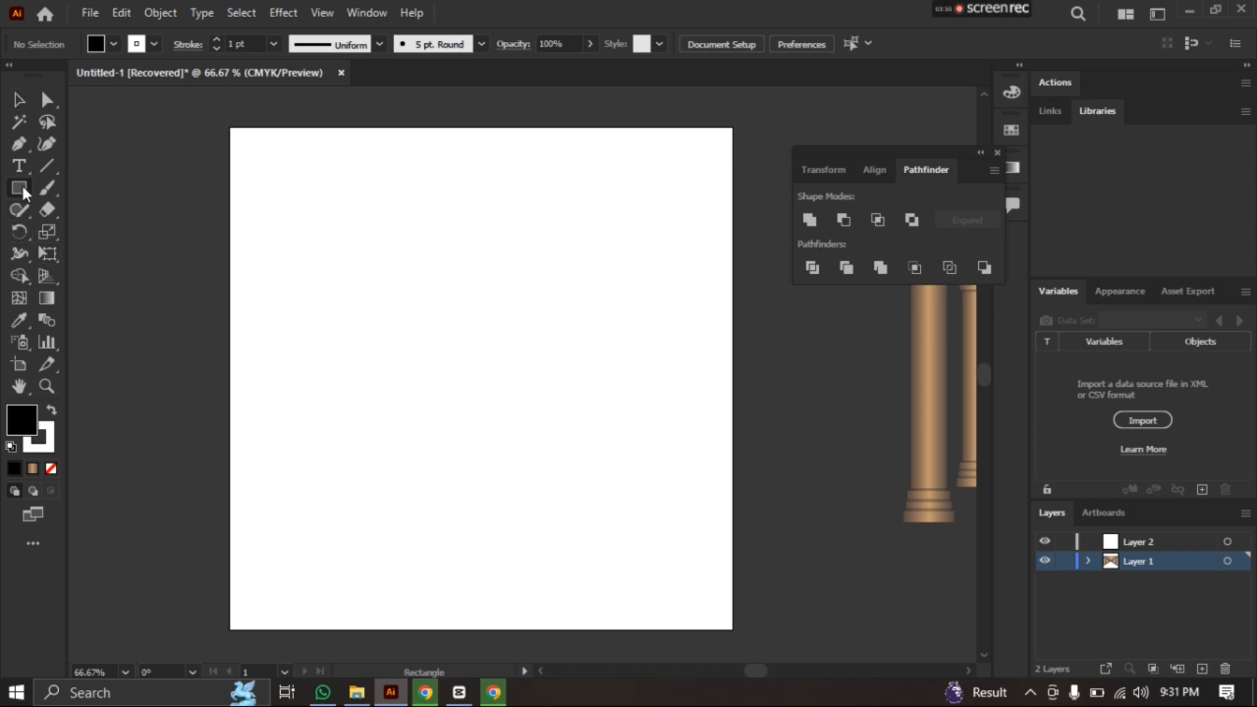
drag(23, 188, 71, 227)
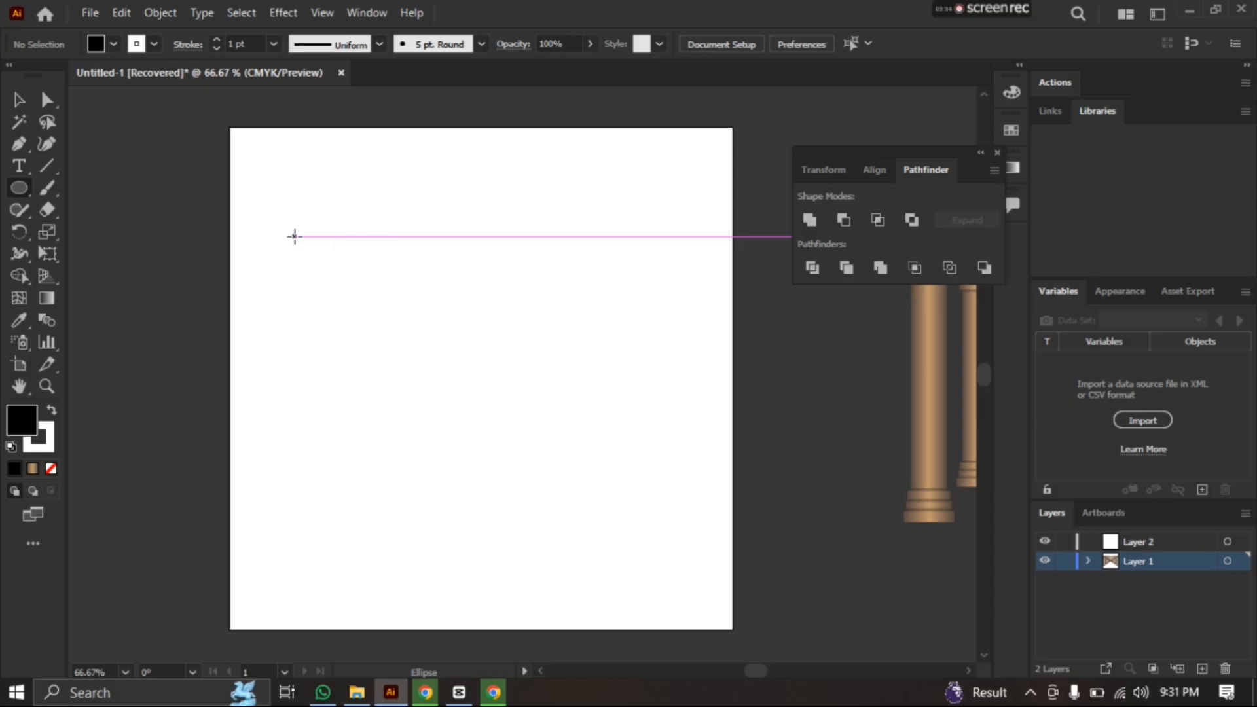
mouse_move(294, 234)
mouse_down()
mouse_move(540, 463)
mouse_move(474, 370)
mouse_up()
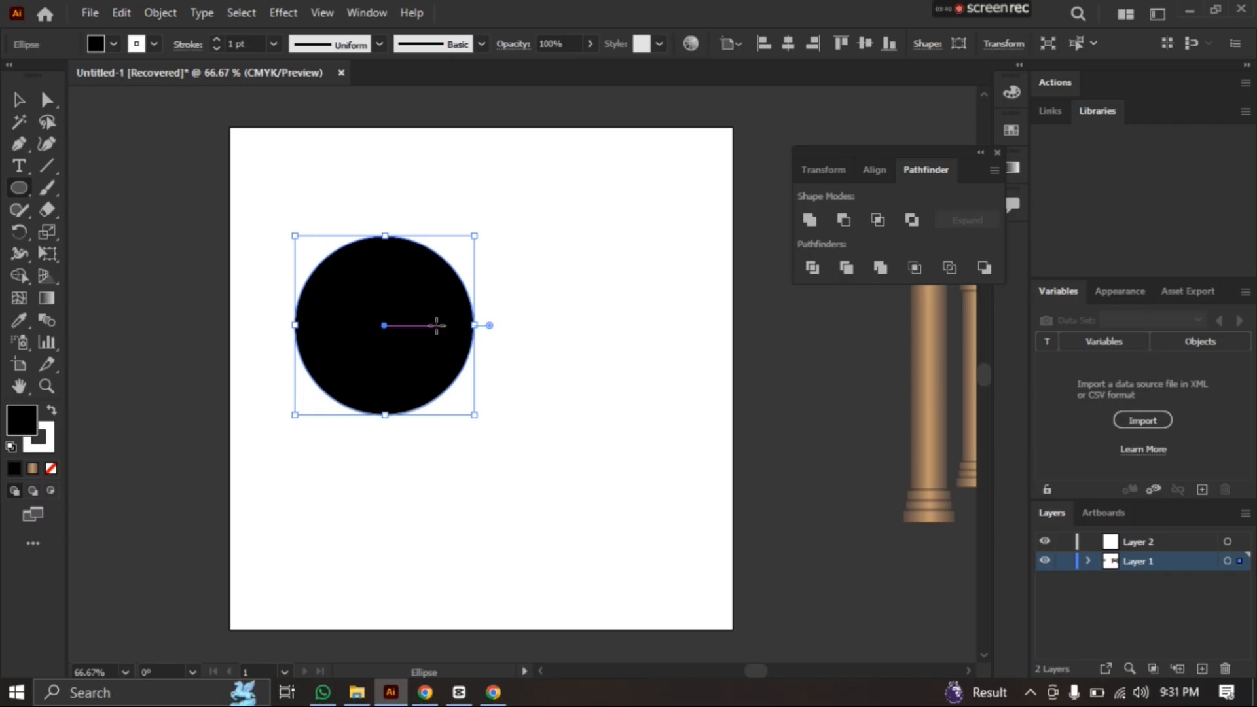
key(v)
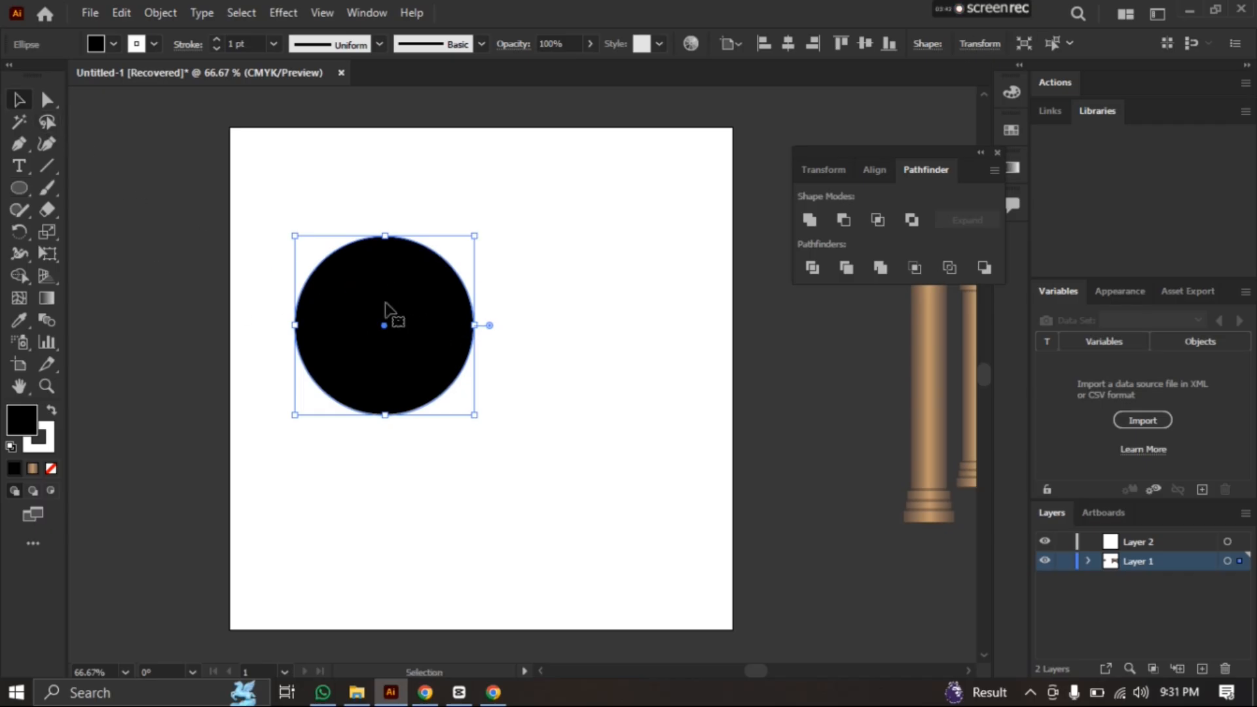
drag(399, 286, 513, 300)
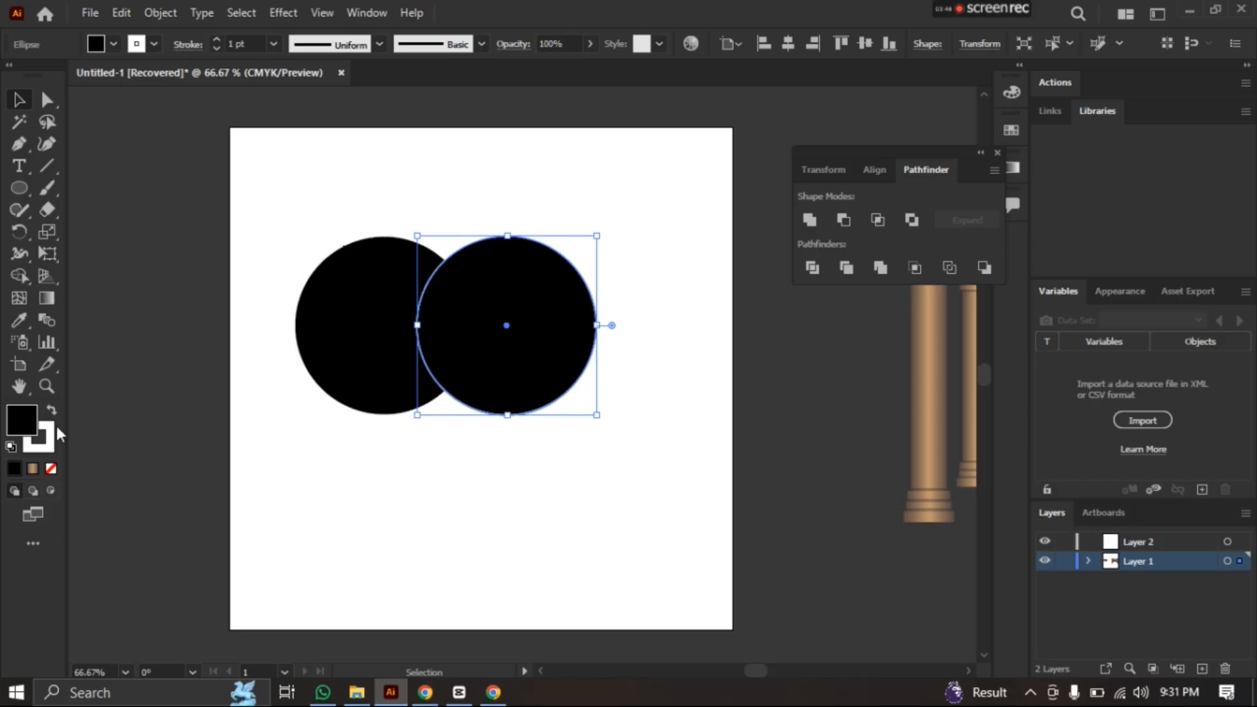
Remove the fill from both overlapping circles
click(50, 470)
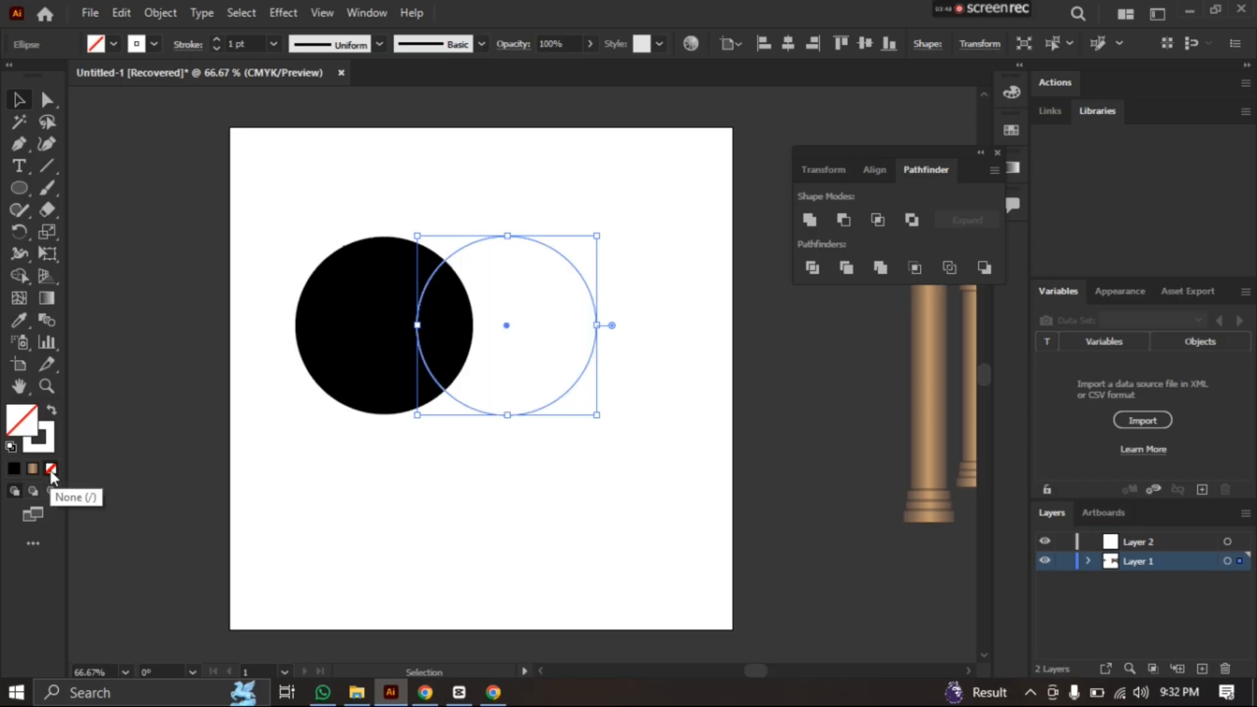
click(342, 339)
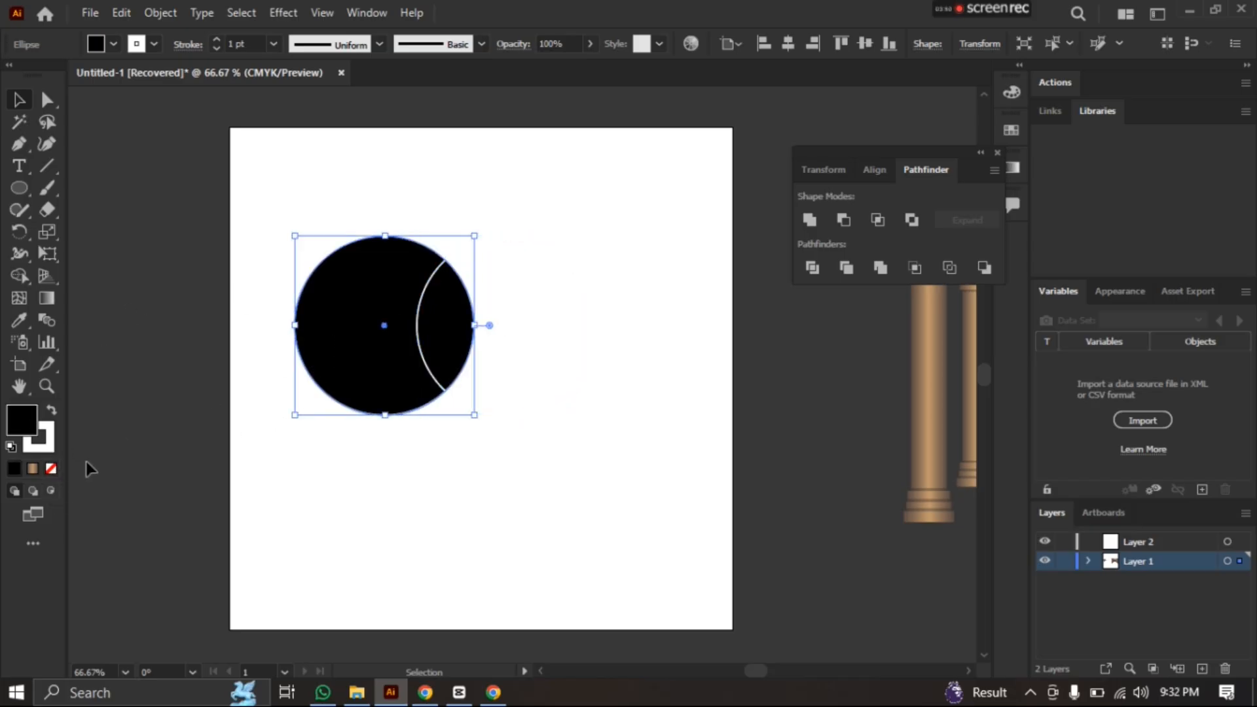
click(51, 468)
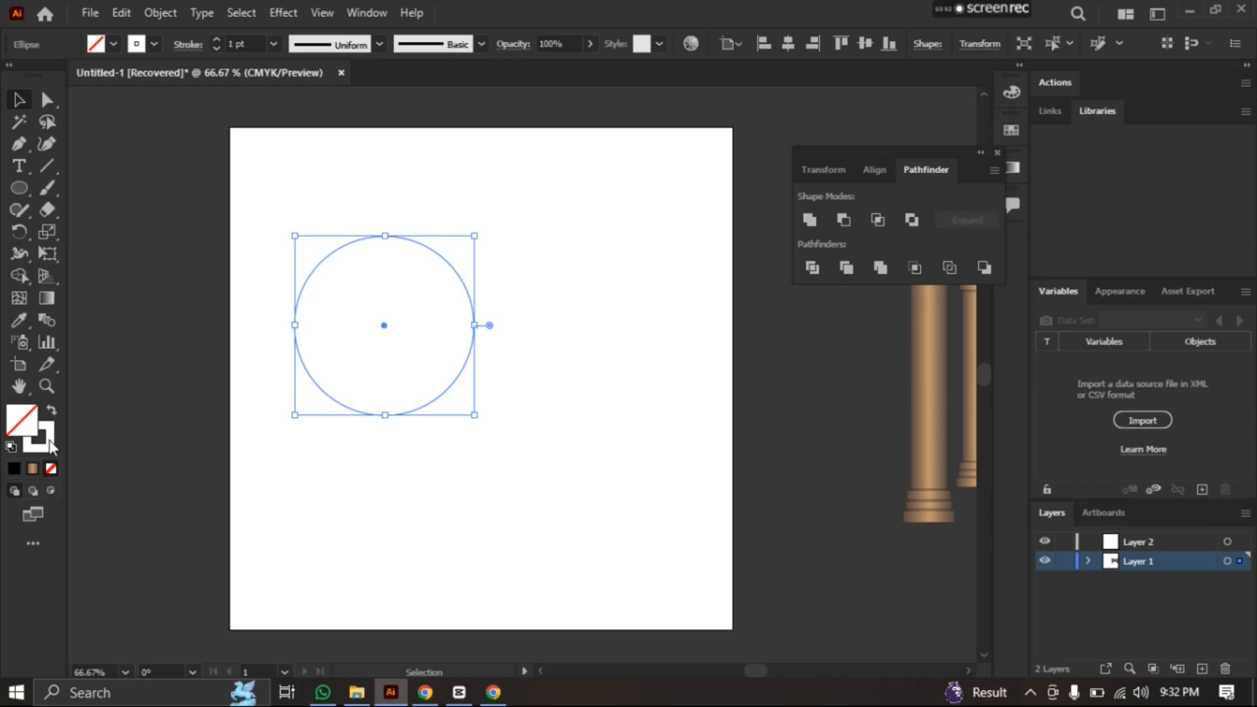
double_click(50, 446)
text(F20045)
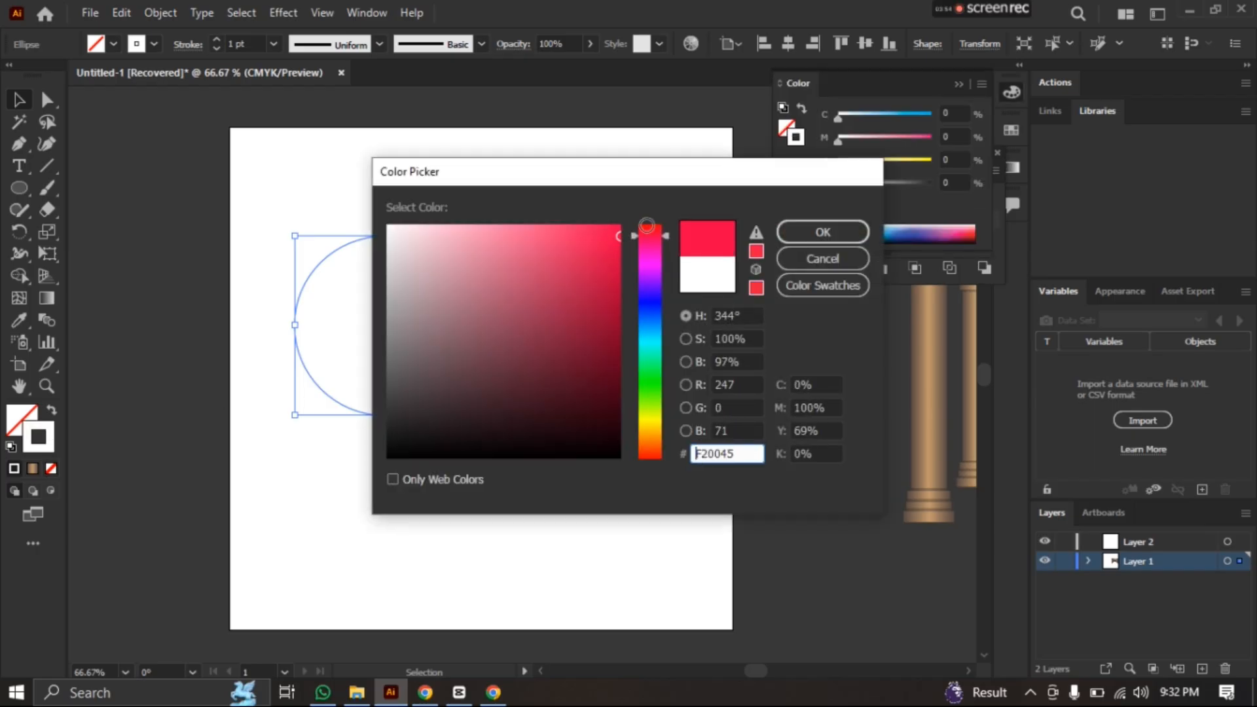
click(707, 275)
click(798, 230)
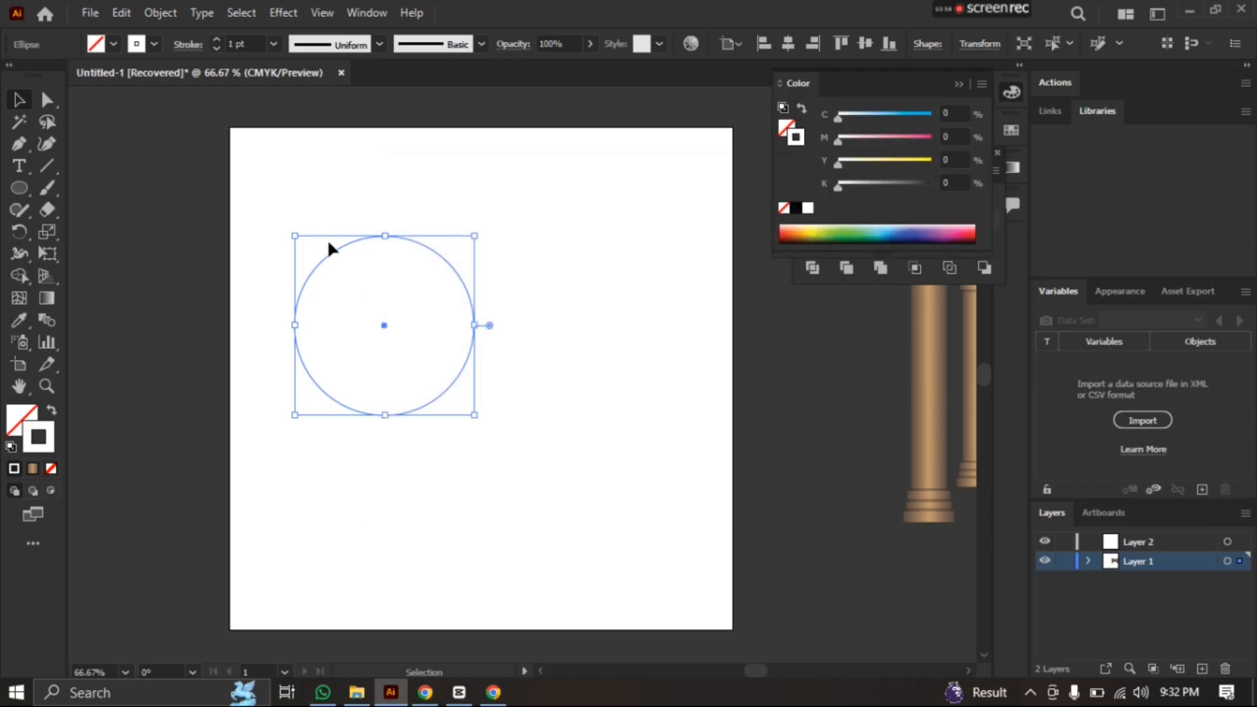
Set the left circle's stroke colour to red FF0049 and deselect it
double_click(50, 446)
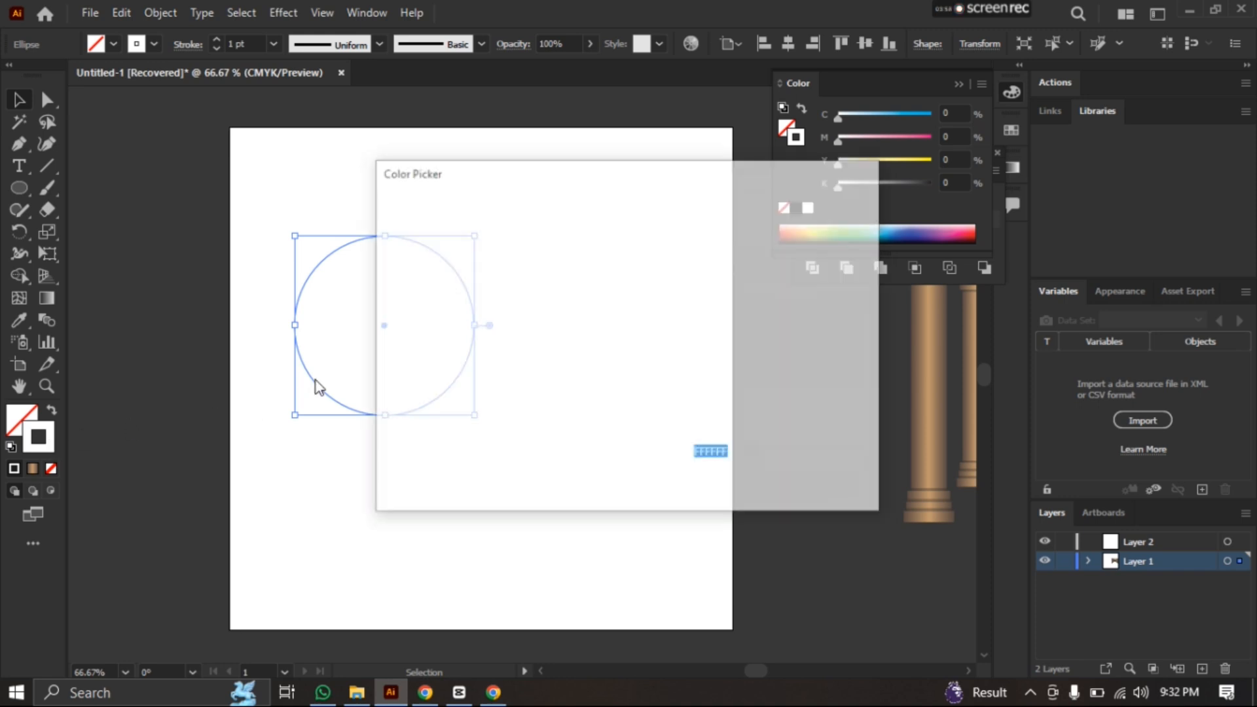
drag(421, 390, 624, 223)
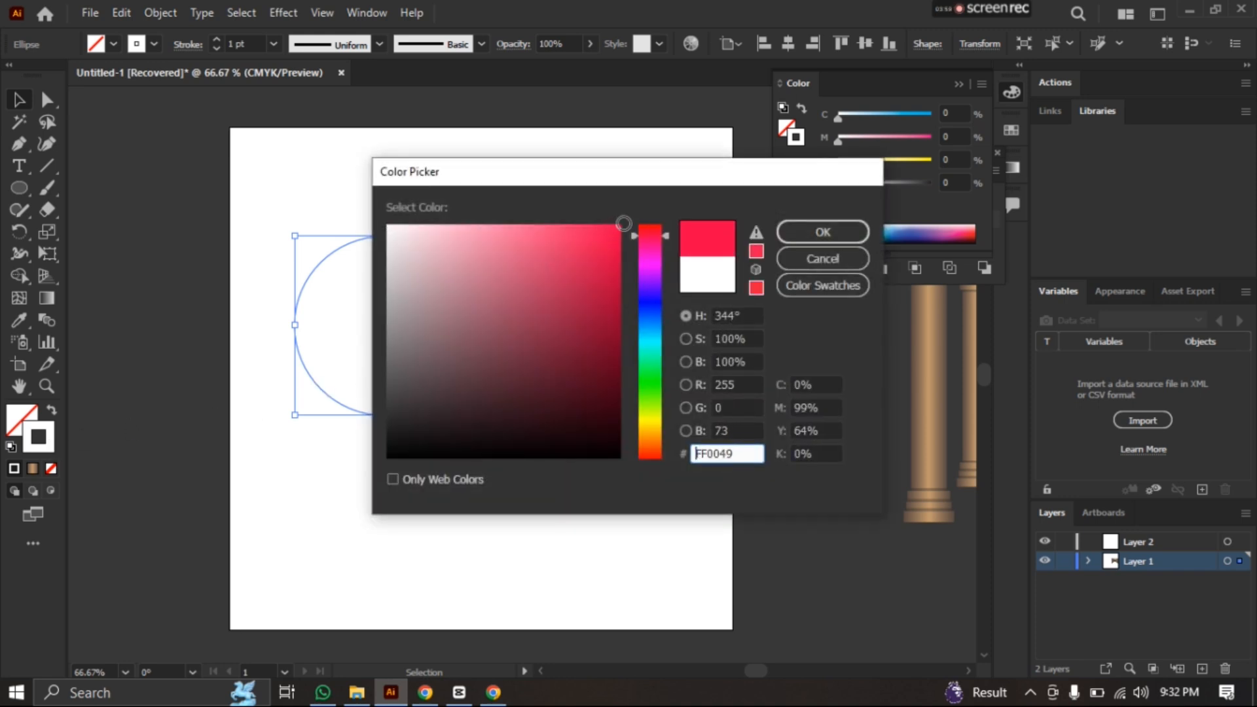
click(817, 233)
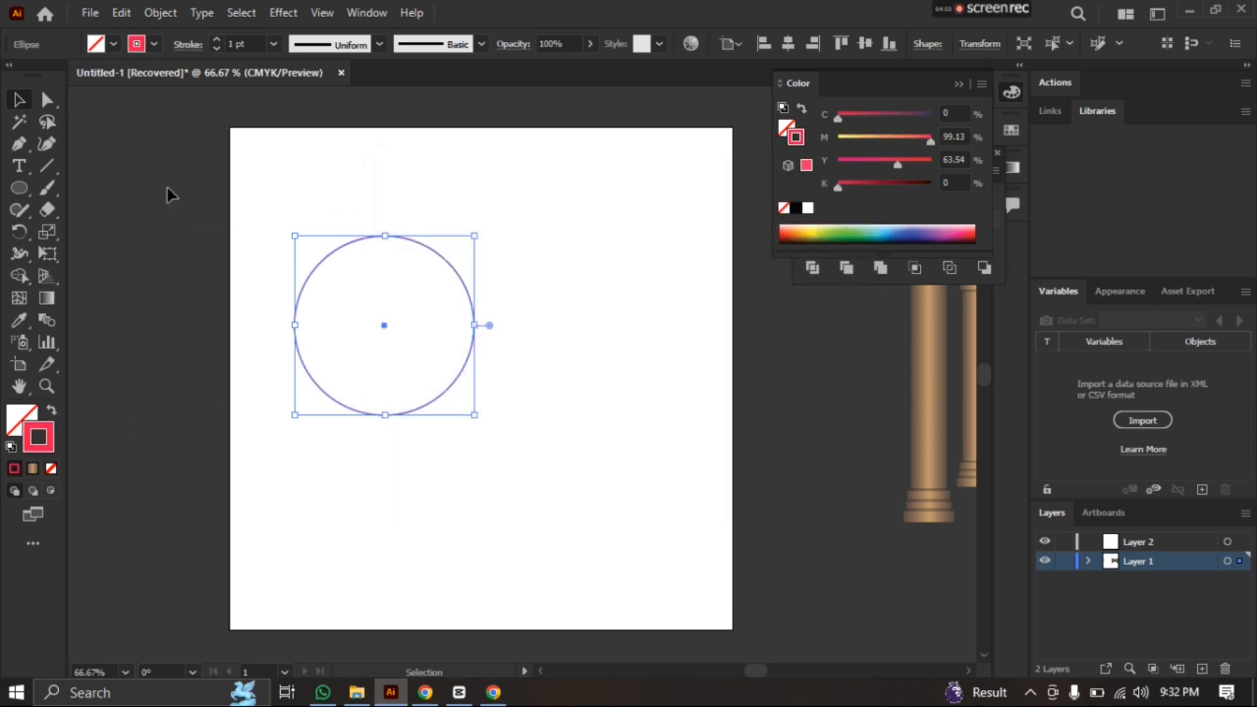
click(167, 187)
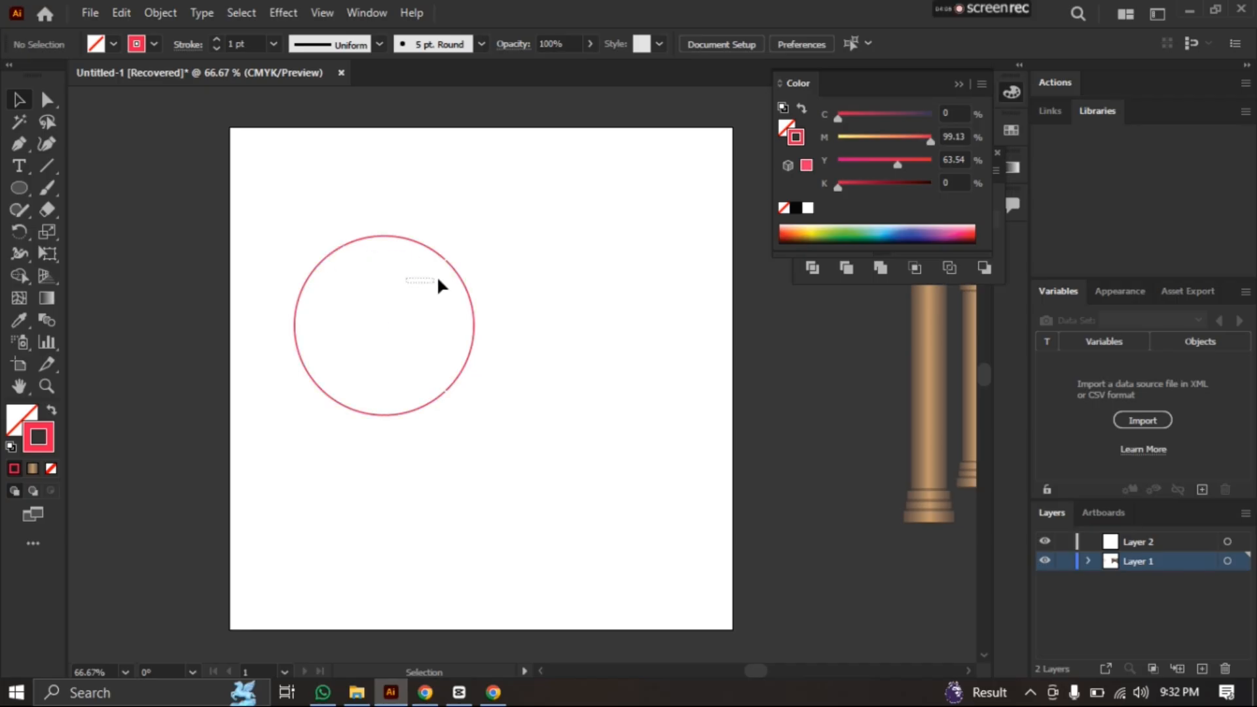
Select only the white-outlined circle on the right and delete it
key(ctrl+v)
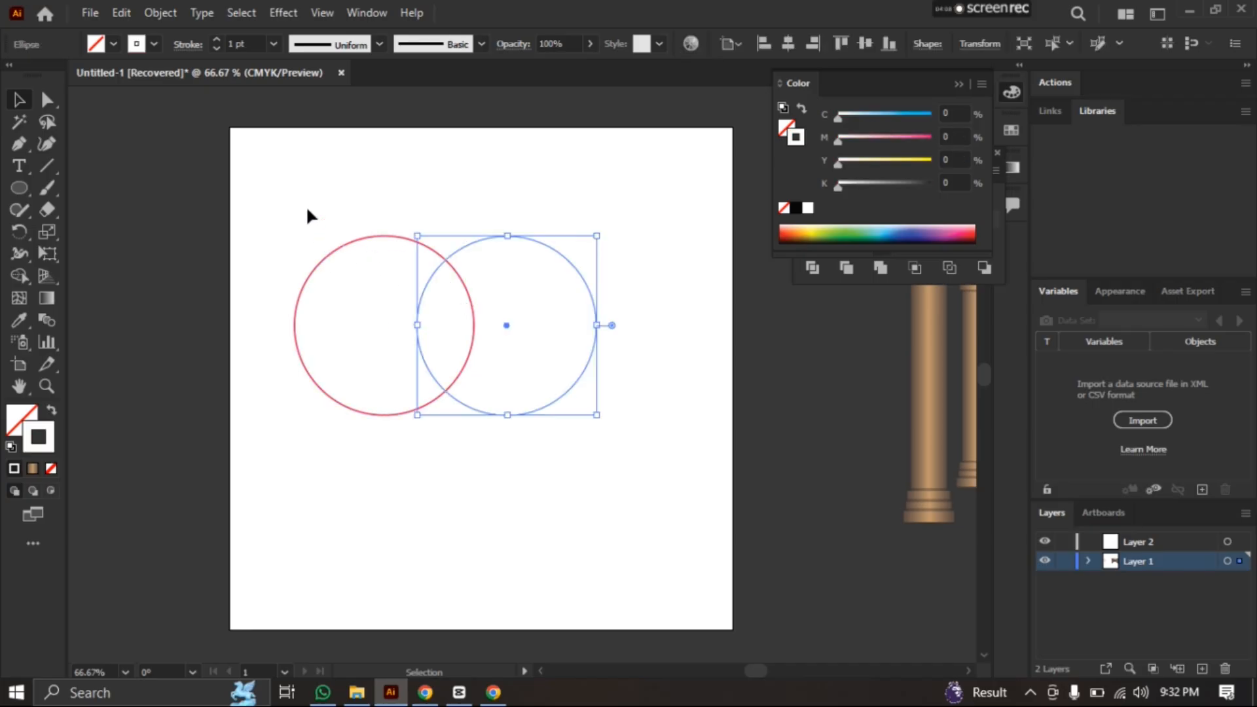
drag(281, 198, 606, 412)
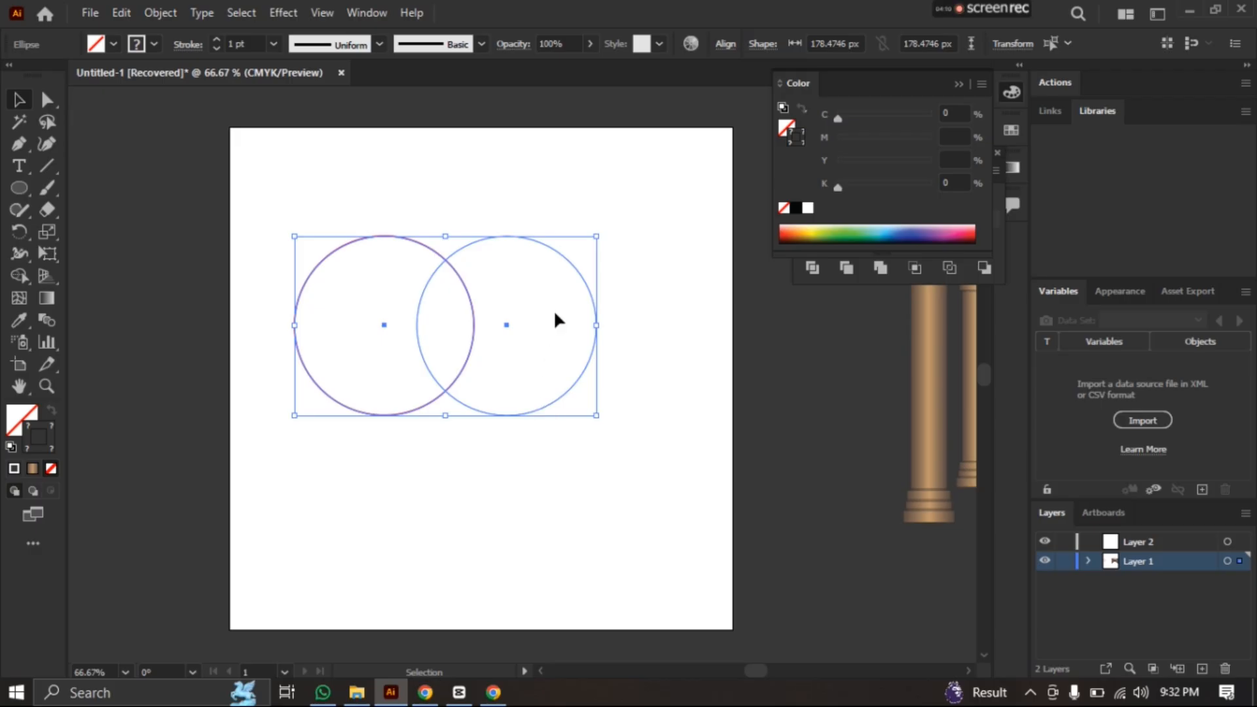
key(ctrl+z)
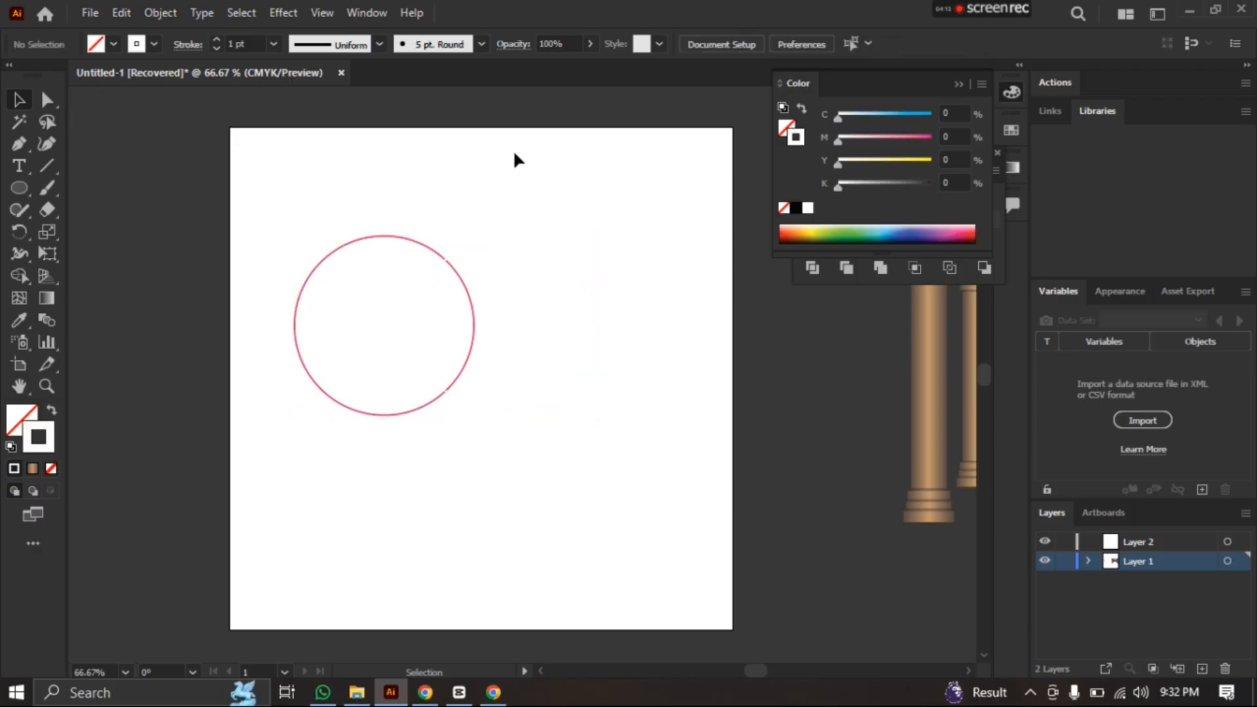
drag(513, 155, 603, 402)
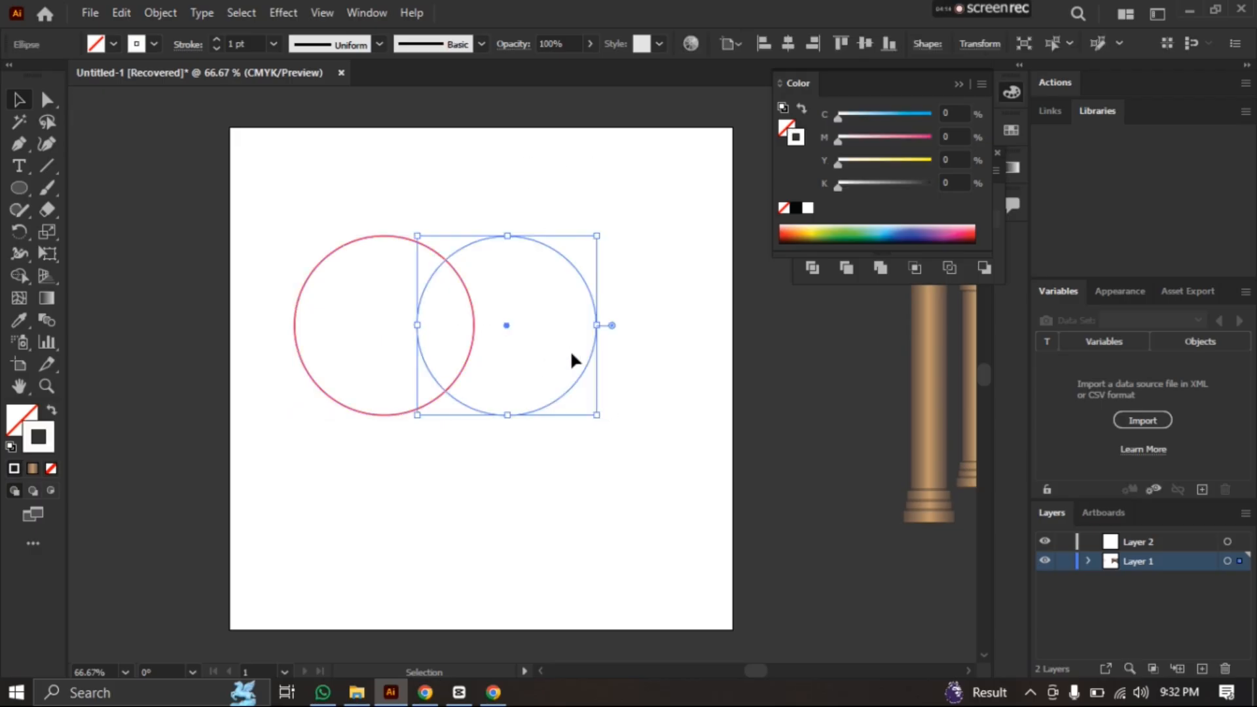
key(Delete)
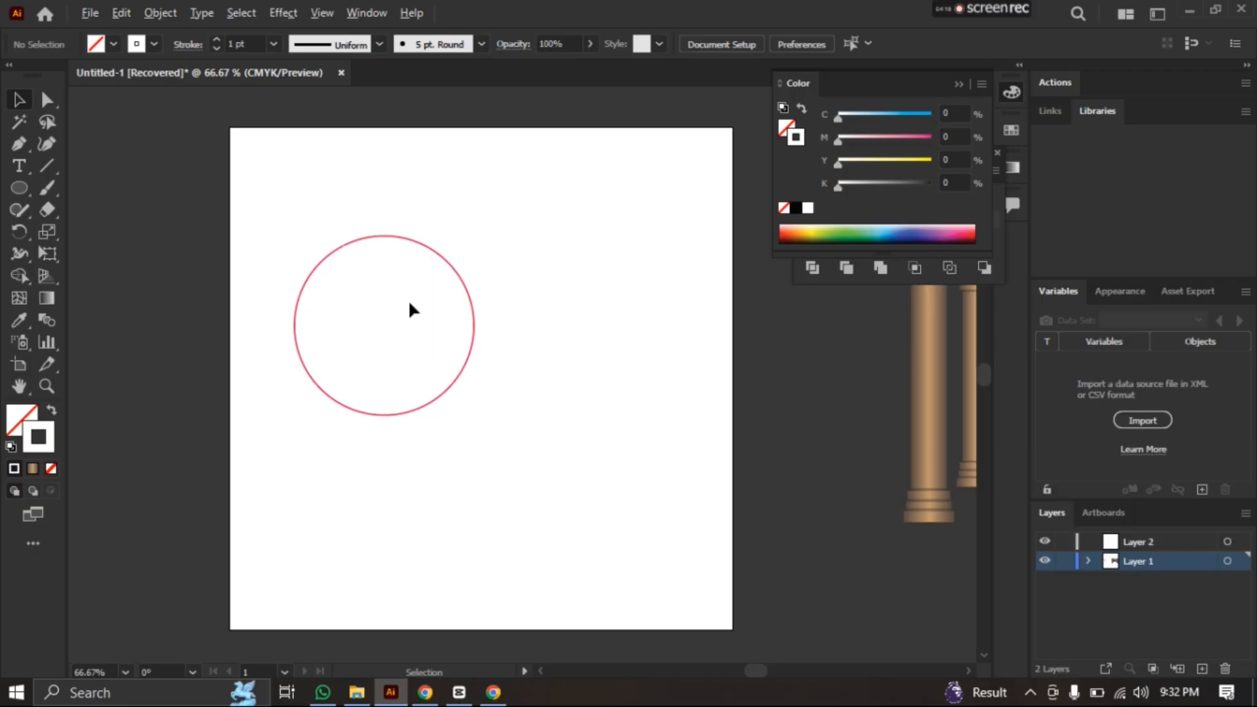
Place a copy of the red-outlined circle overlapping its right side, and collapse the Color panel to uncover and reposition the Pathfinder panel
drag(409, 299, 580, 279)
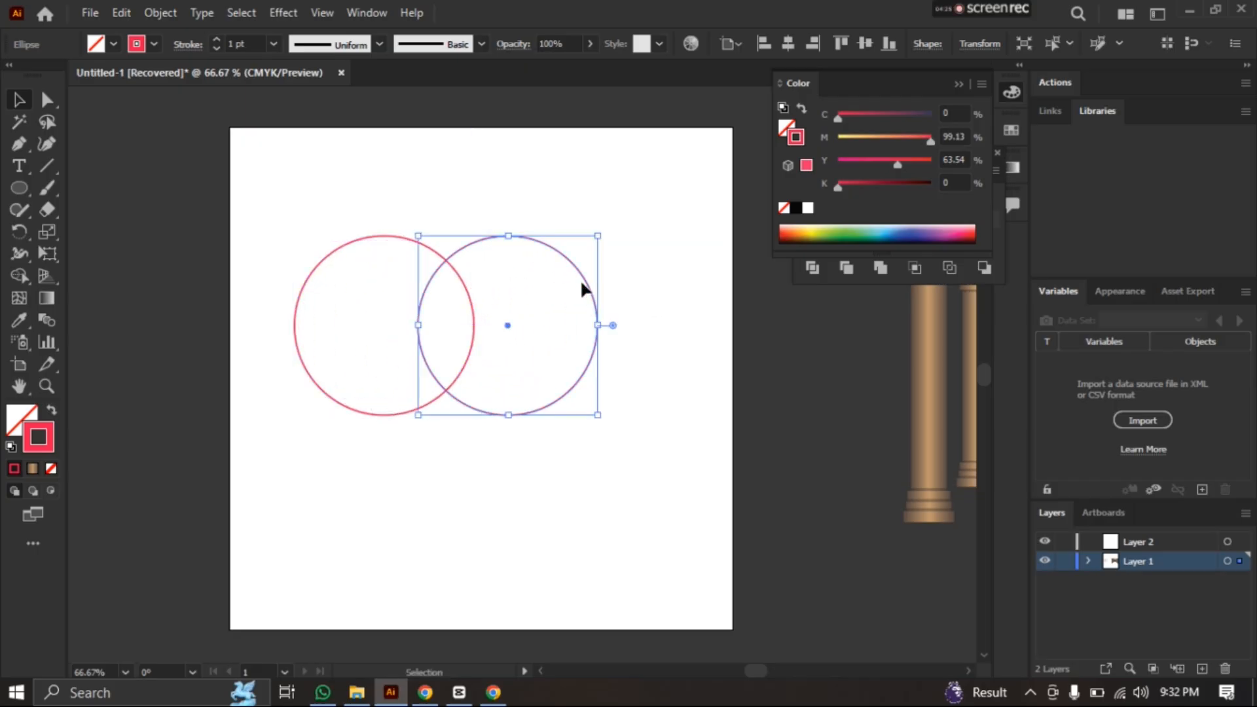
click(327, 191)
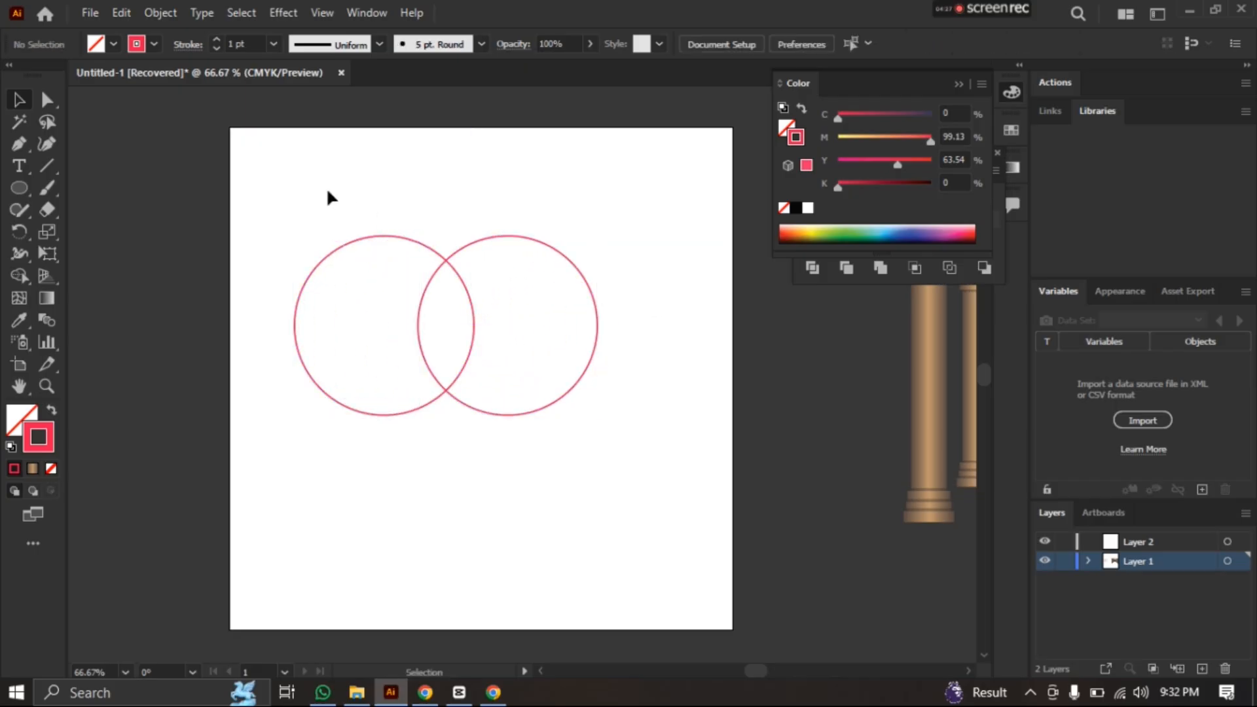
click(959, 84)
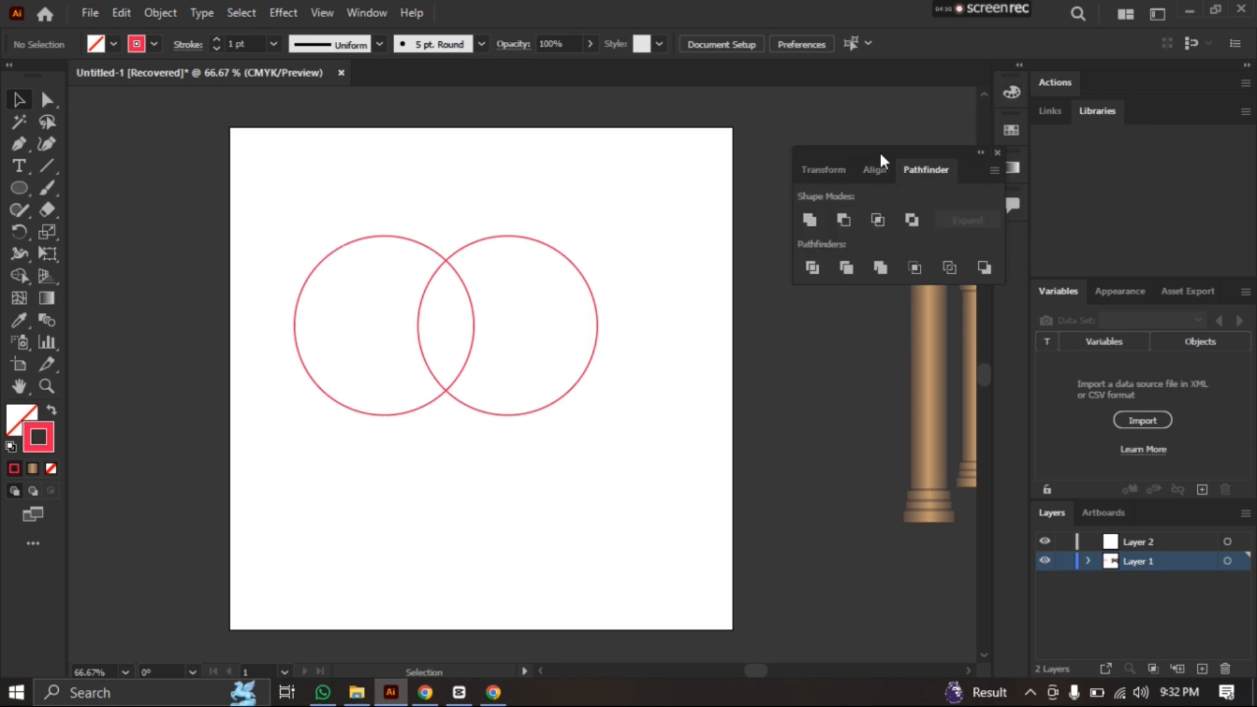
drag(880, 152, 854, 128)
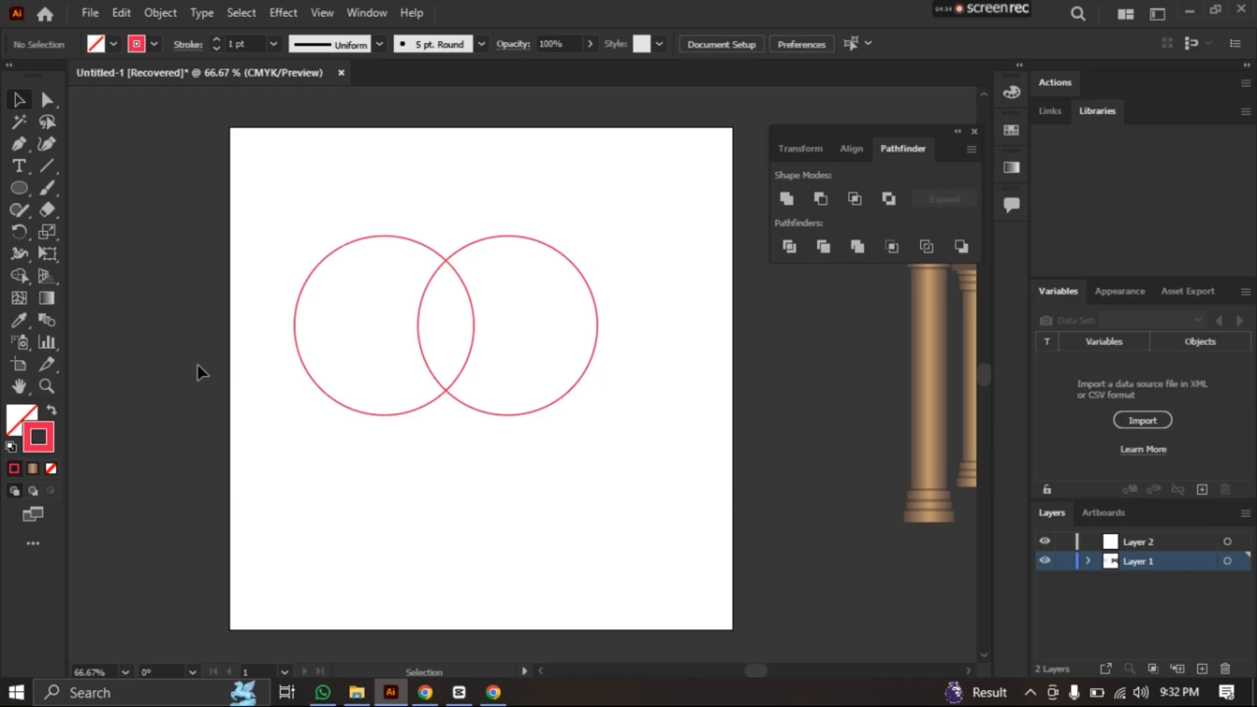
Move the two red-outlined circles apart as separate objects
drag(223, 234, 677, 472)
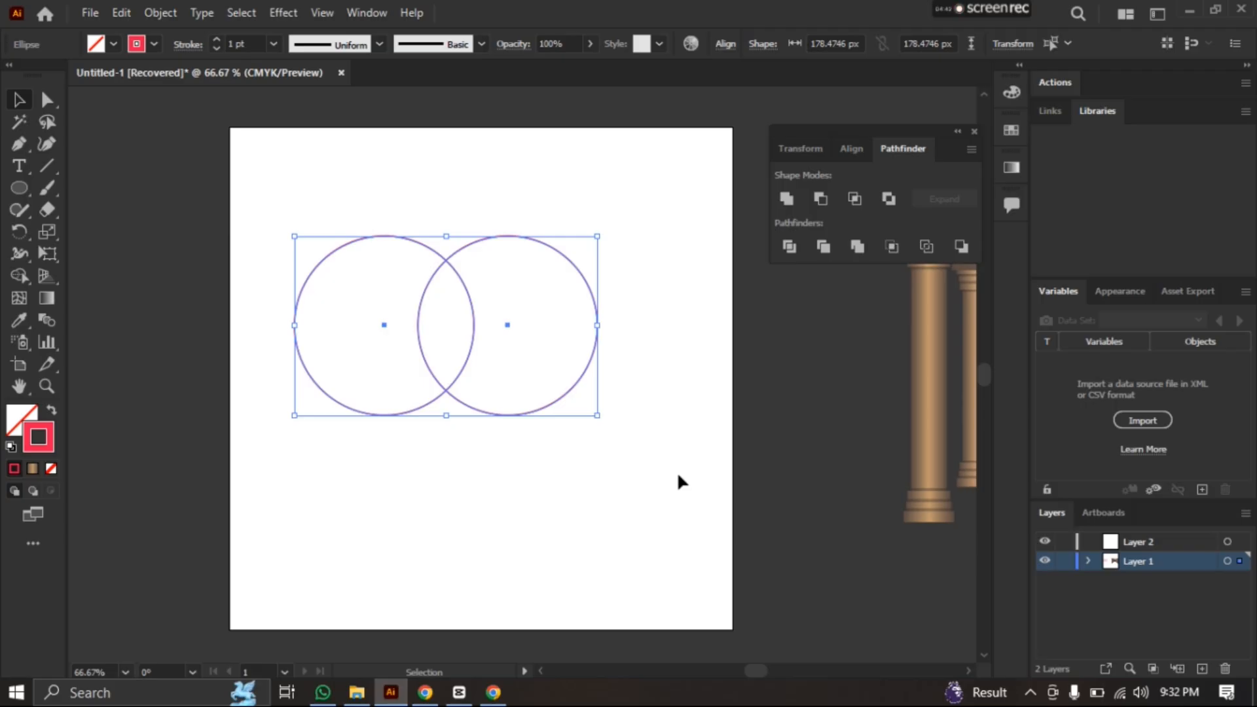
click(677, 471)
click(593, 319)
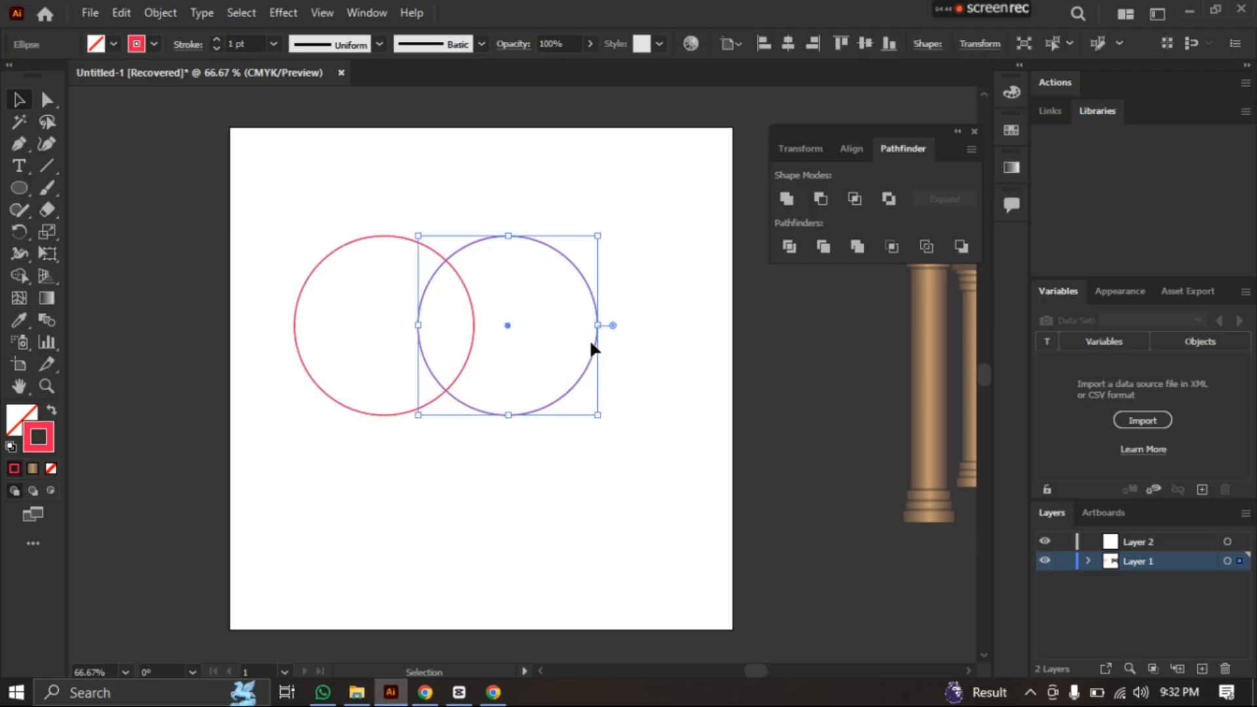
drag(594, 349, 669, 390)
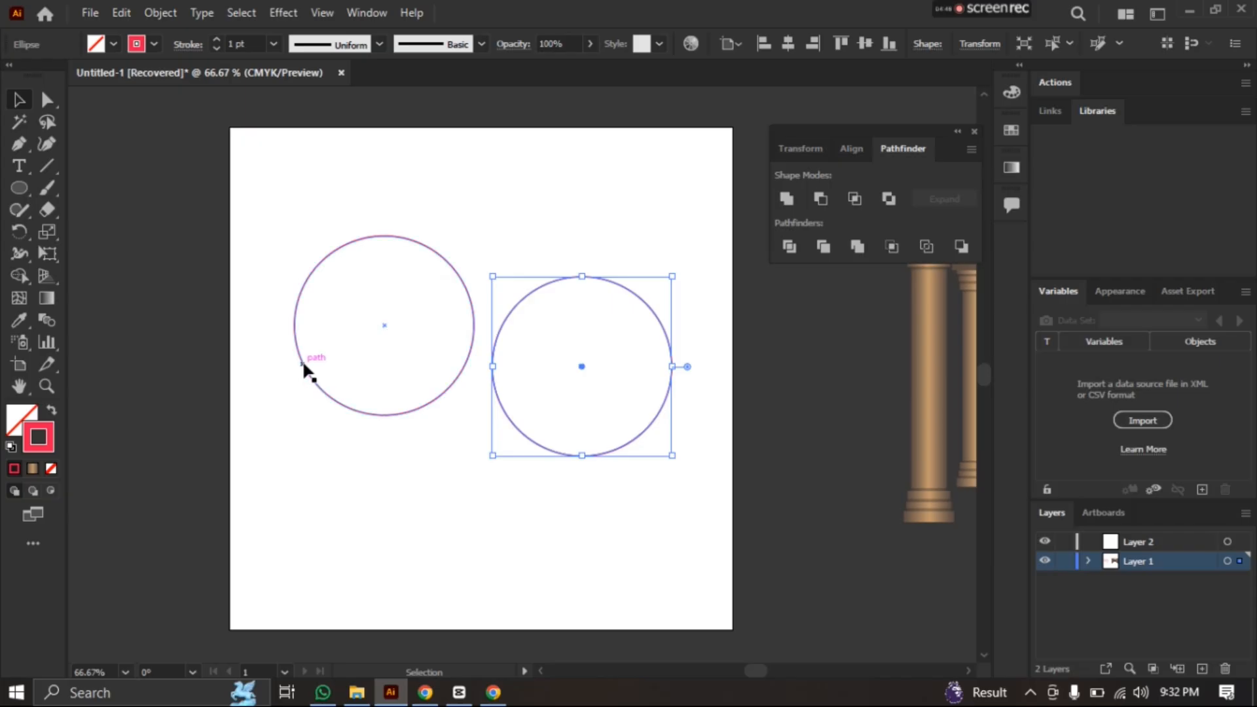
drag(303, 360, 190, 401)
Undo the moves of both circles and clear the selection
key(a)
key(ctrl+z)
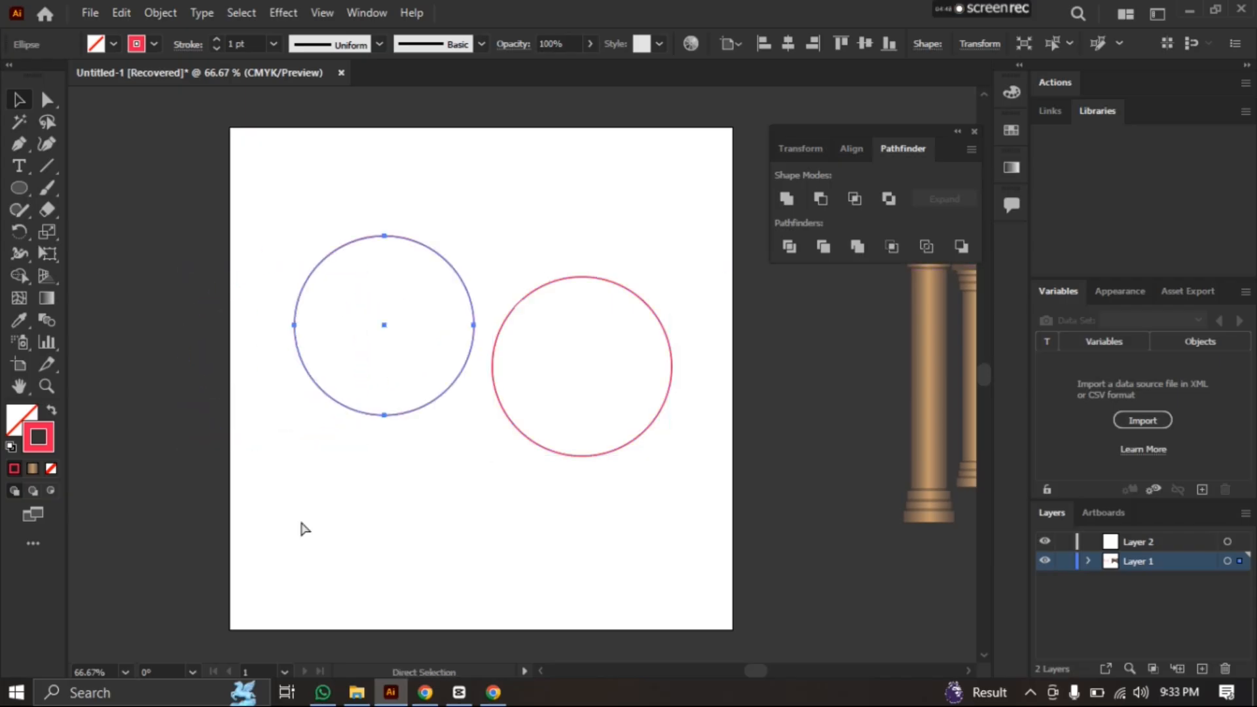
key(ctrl+z)
key(v)
click(262, 243)
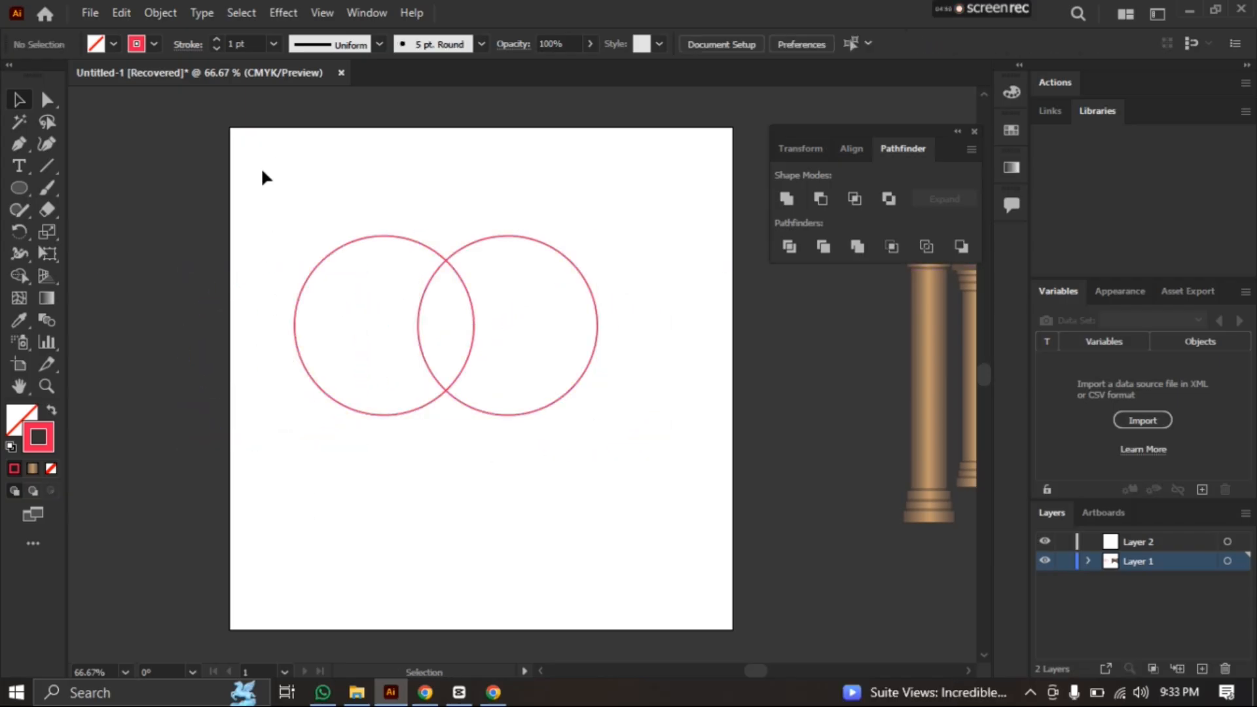
Select both overlapping circles and unite them into one shape with the Pathfinder
drag(249, 191, 627, 448)
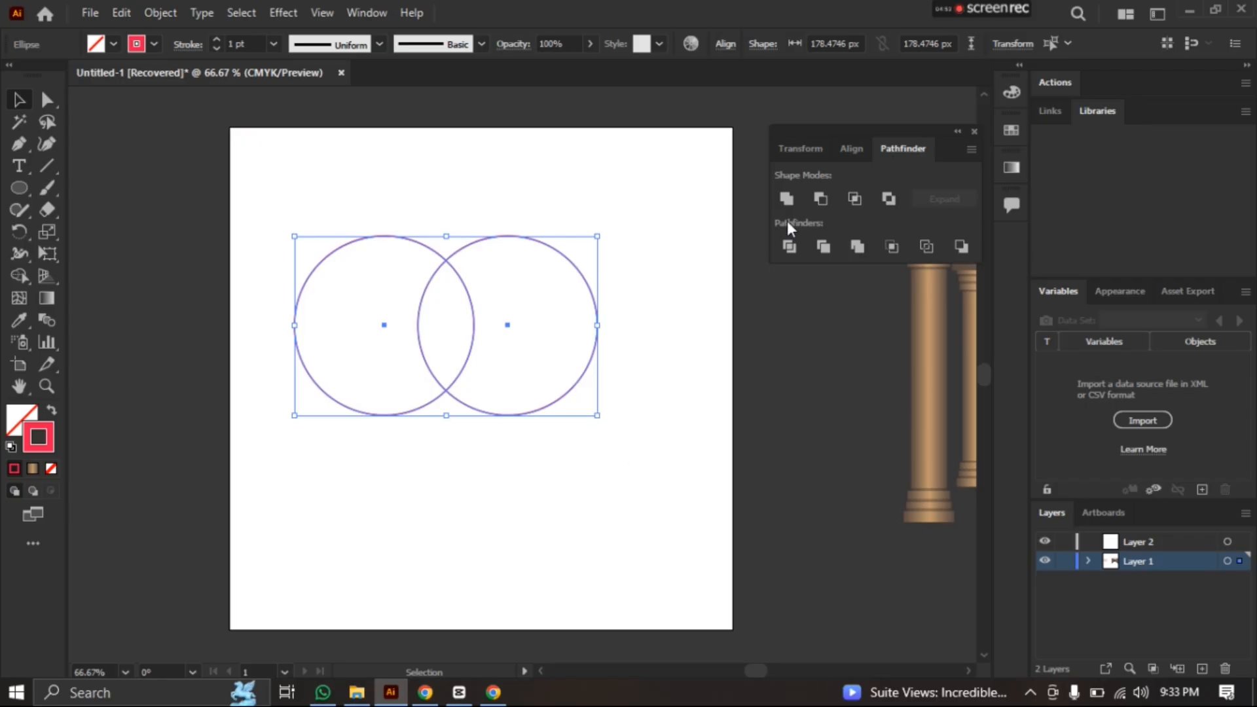
click(786, 199)
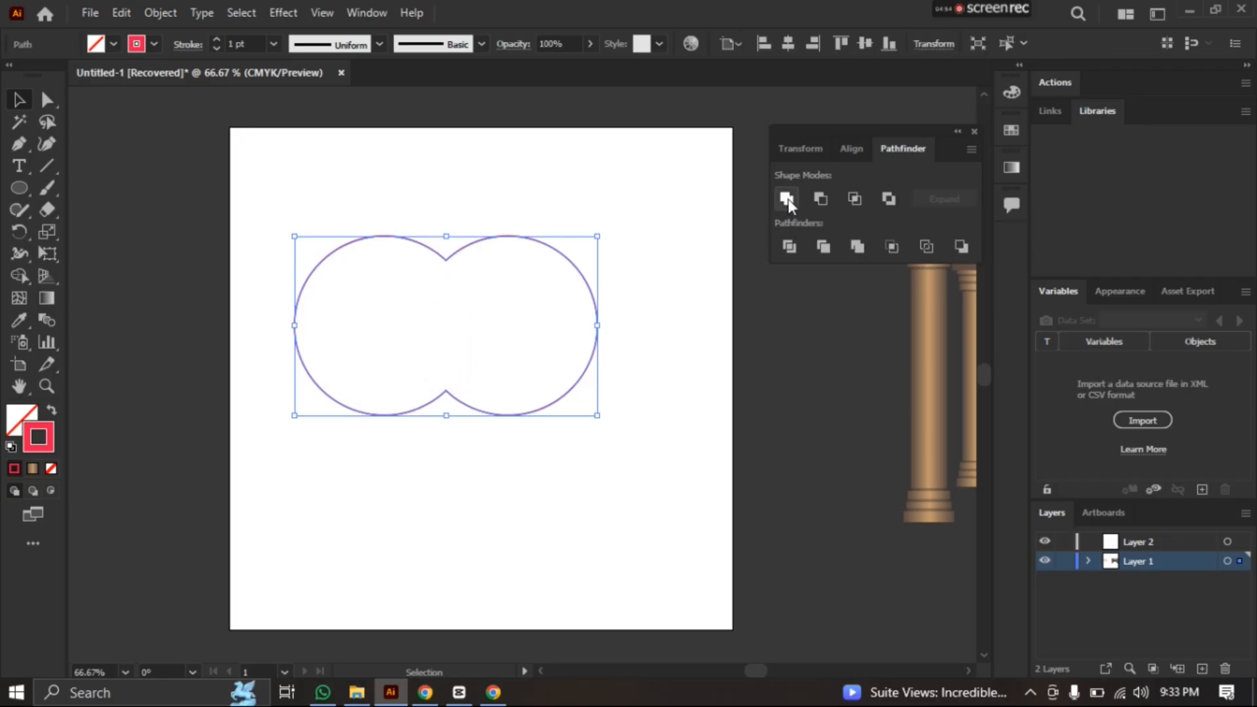
Undo the union and the circle copy, and shift the remaining circle slightly up and to the right
drag(441, 389, 480, 388)
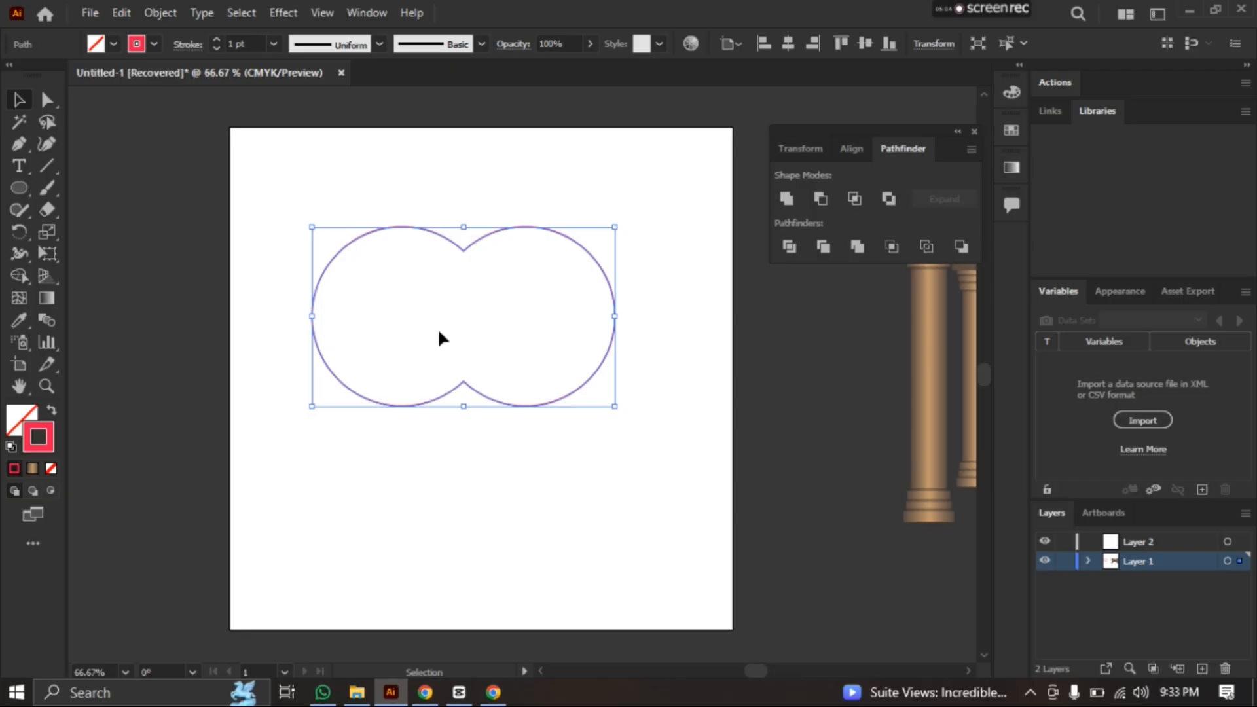
key(ctrl+z)
key(ctrl+z)
key(ctrl+z)
key(ctrl+z)
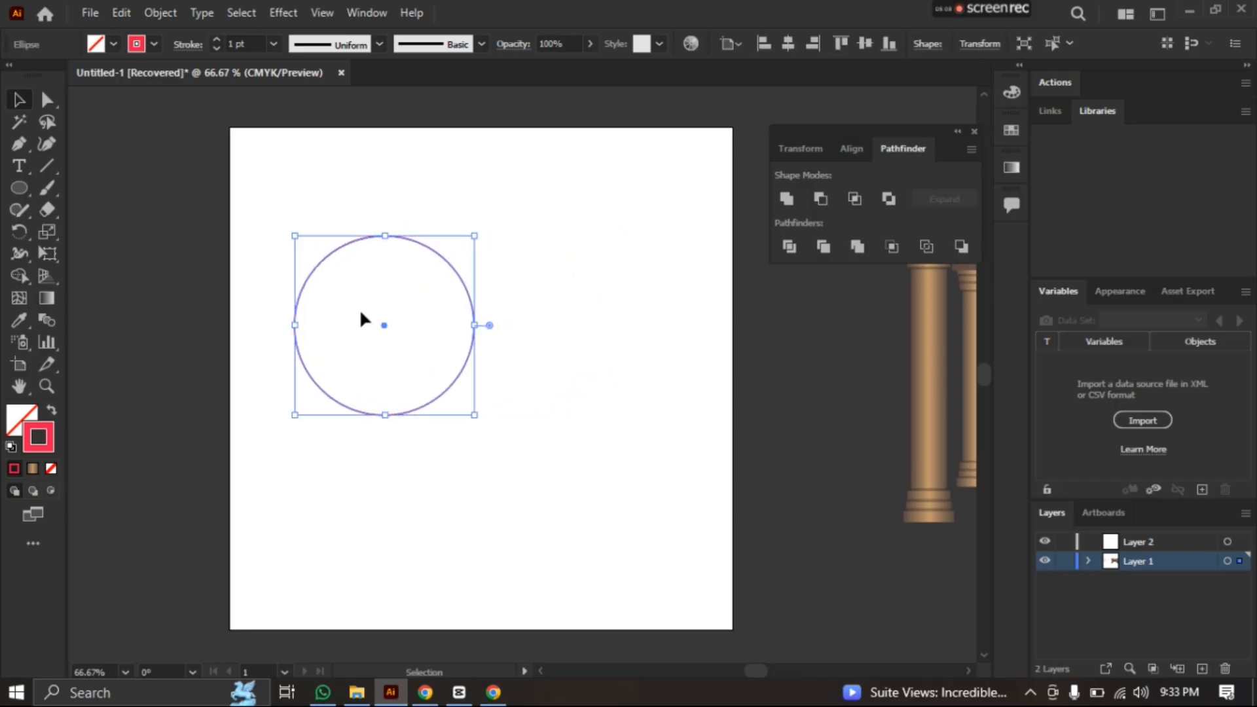
drag(376, 286, 434, 264)
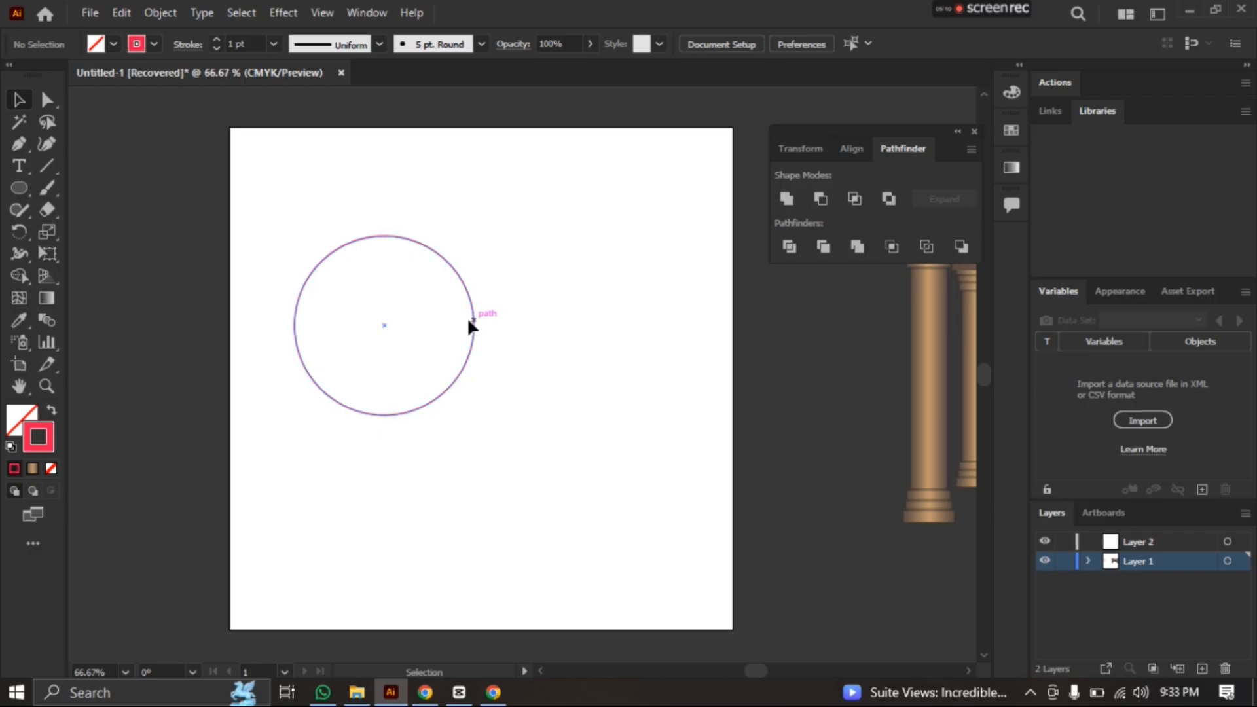
drag(472, 326, 517, 311)
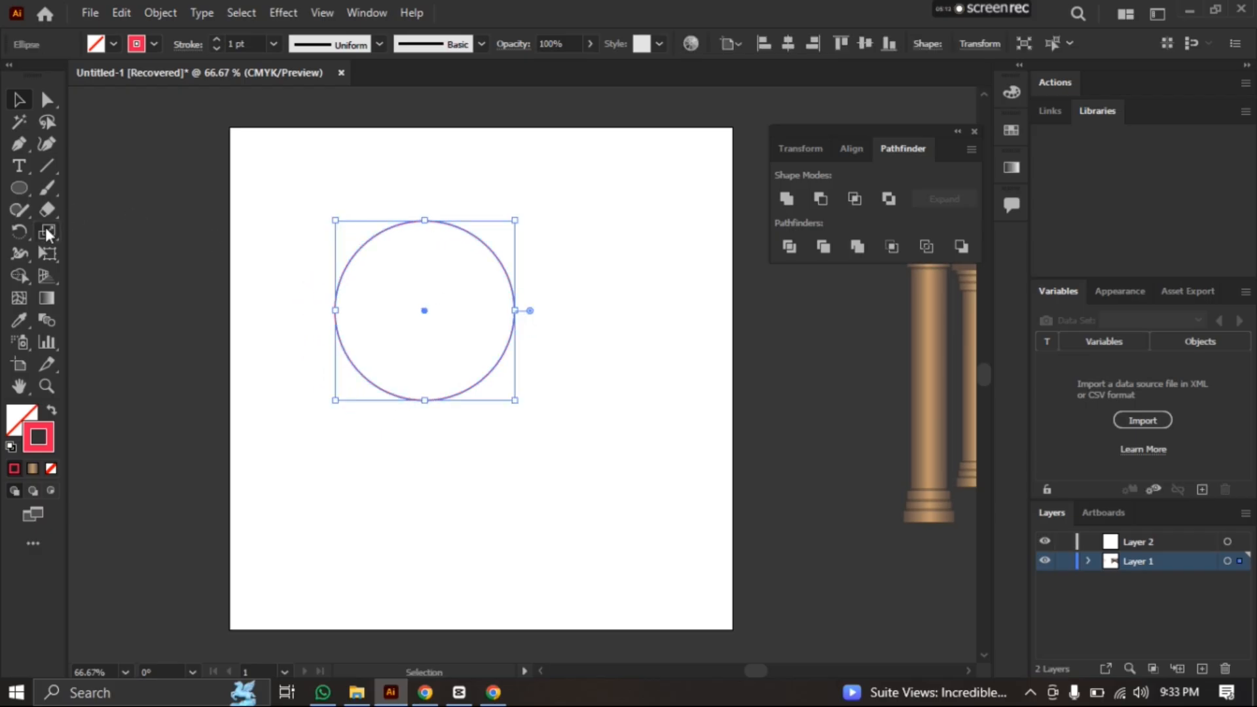
Shrink the circle to about a third of its diameter and place a larger copy overlapping its lower right edge
drag(515, 398, 390, 308)
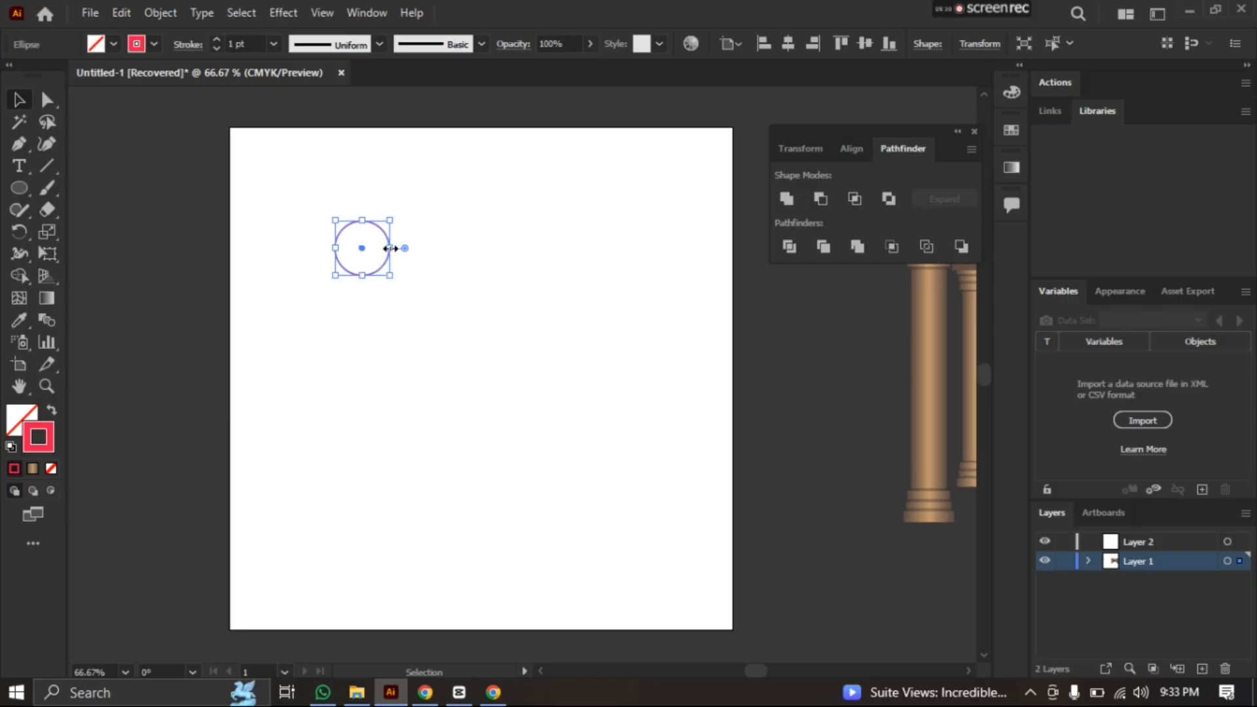
click(19, 101)
click(275, 271)
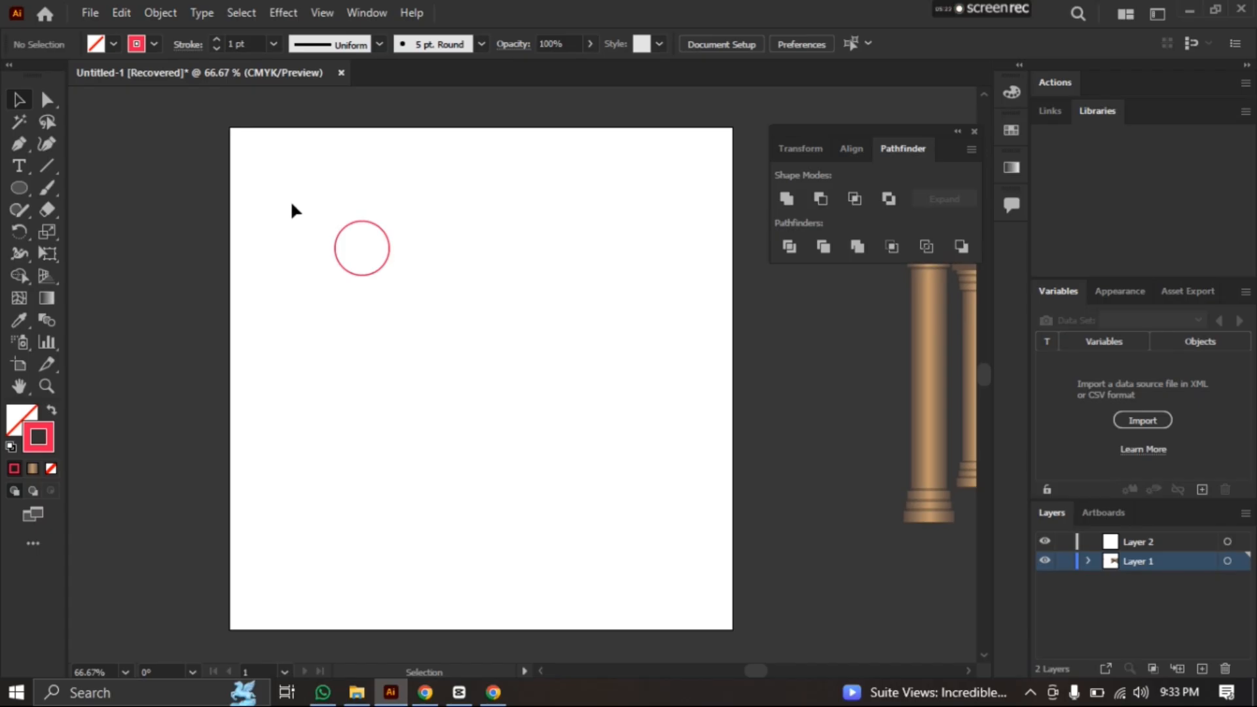
drag(289, 200, 540, 332)
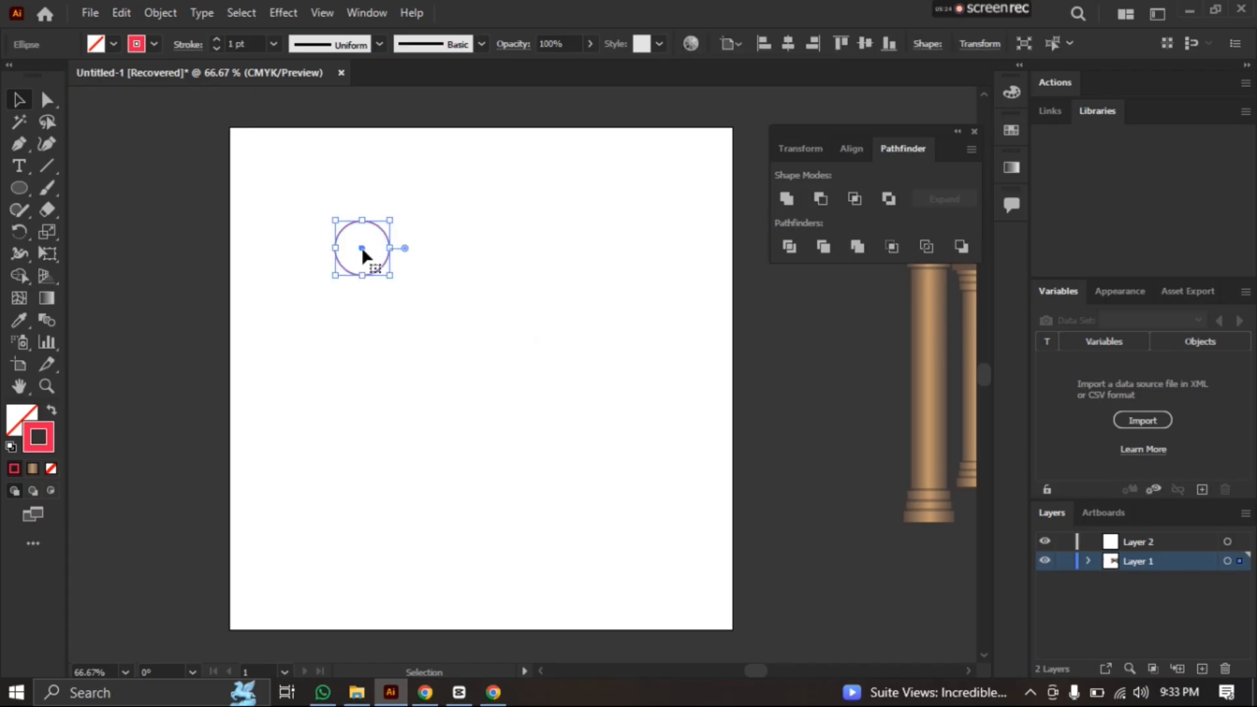
drag(384, 232, 500, 349)
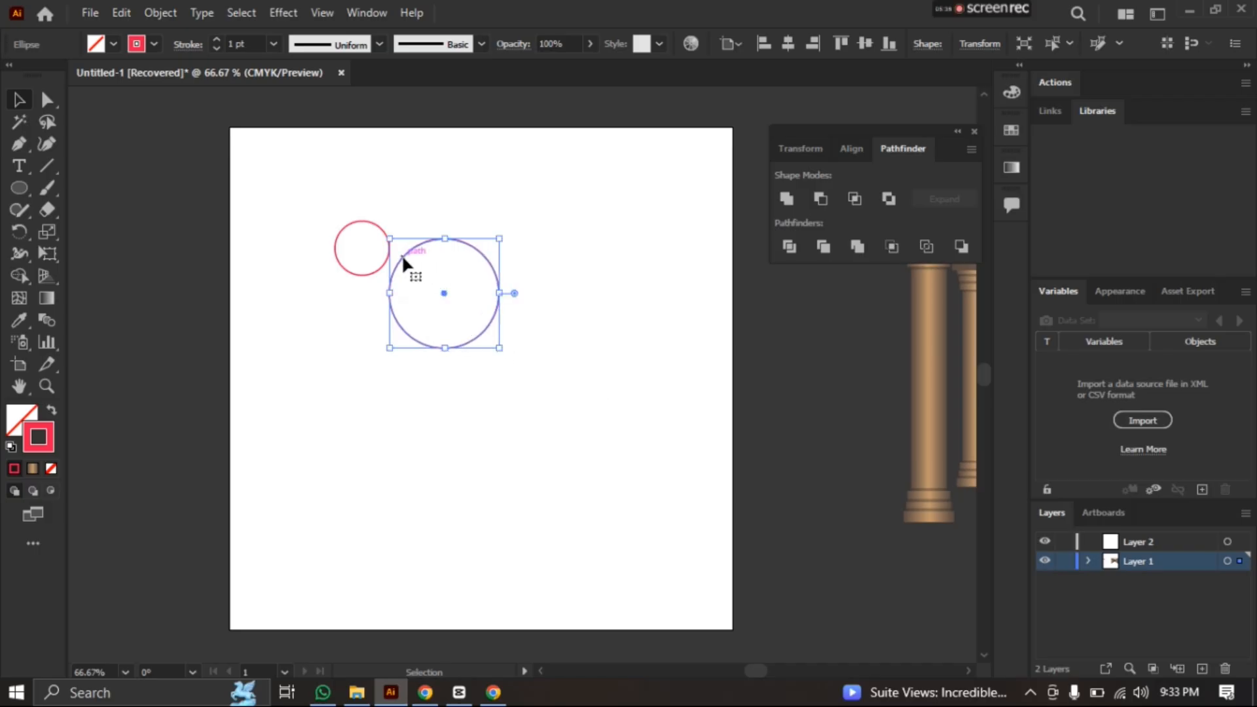
drag(402, 254, 386, 247)
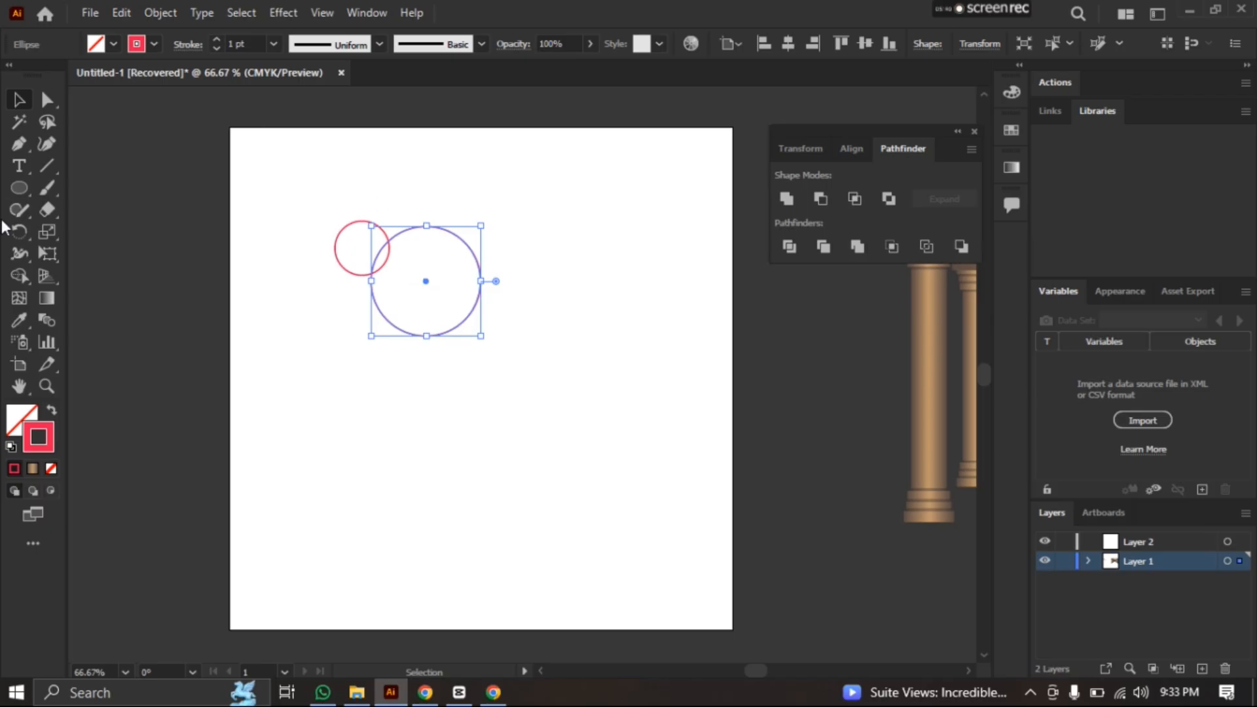
Draw a ring of overlapping circles in varied sizes around the larger circle with the Ellipse tool
click(19, 190)
drag(431, 203, 485, 257)
mouse_move(395, 204)
mouse_down()
mouse_move(449, 258)
mouse_move(485, 246)
mouse_move(523, 288)
mouse_up()
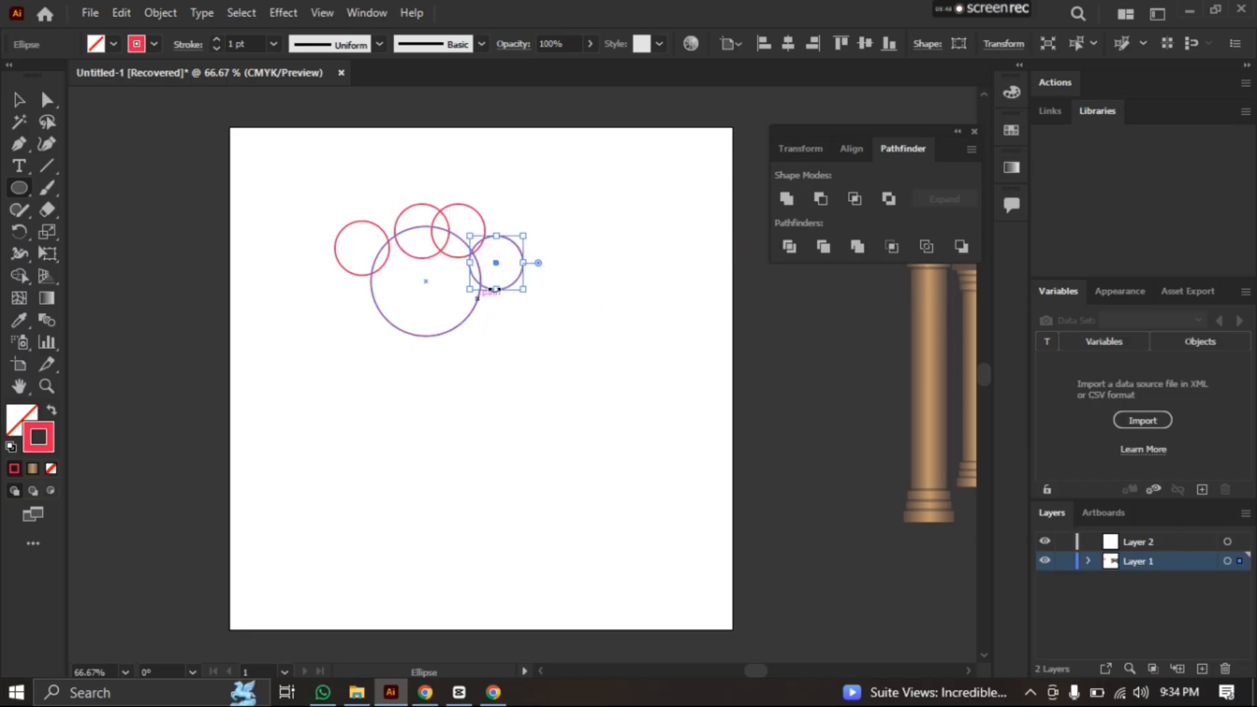
drag(485, 200, 549, 255)
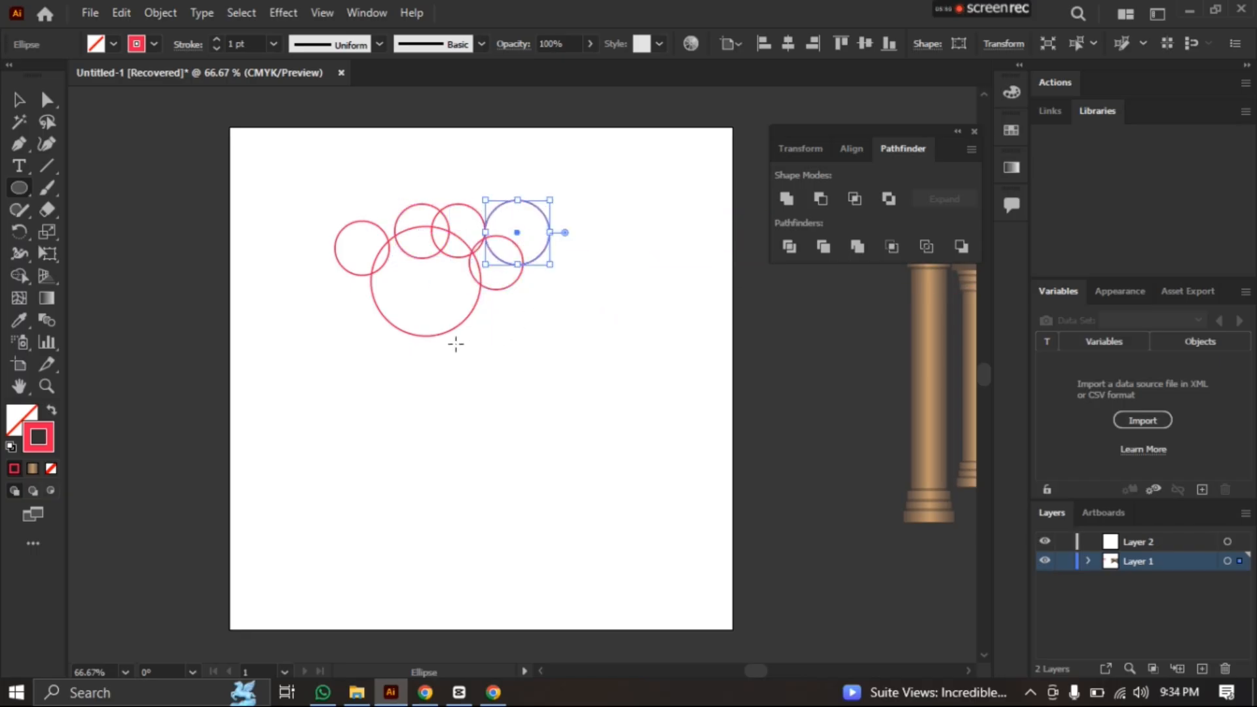
mouse_move(469, 291)
mouse_down()
mouse_move(558, 351)
mouse_move(472, 305)
mouse_move(499, 324)
mouse_up()
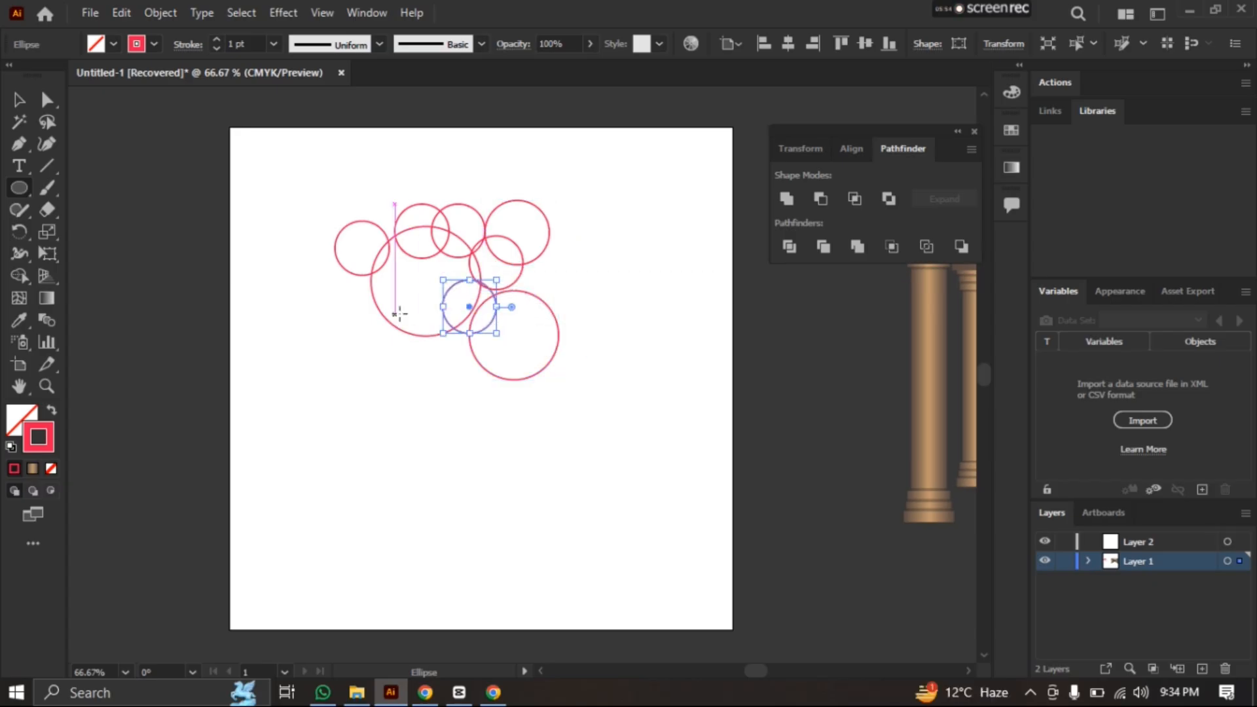
drag(415, 323, 481, 389)
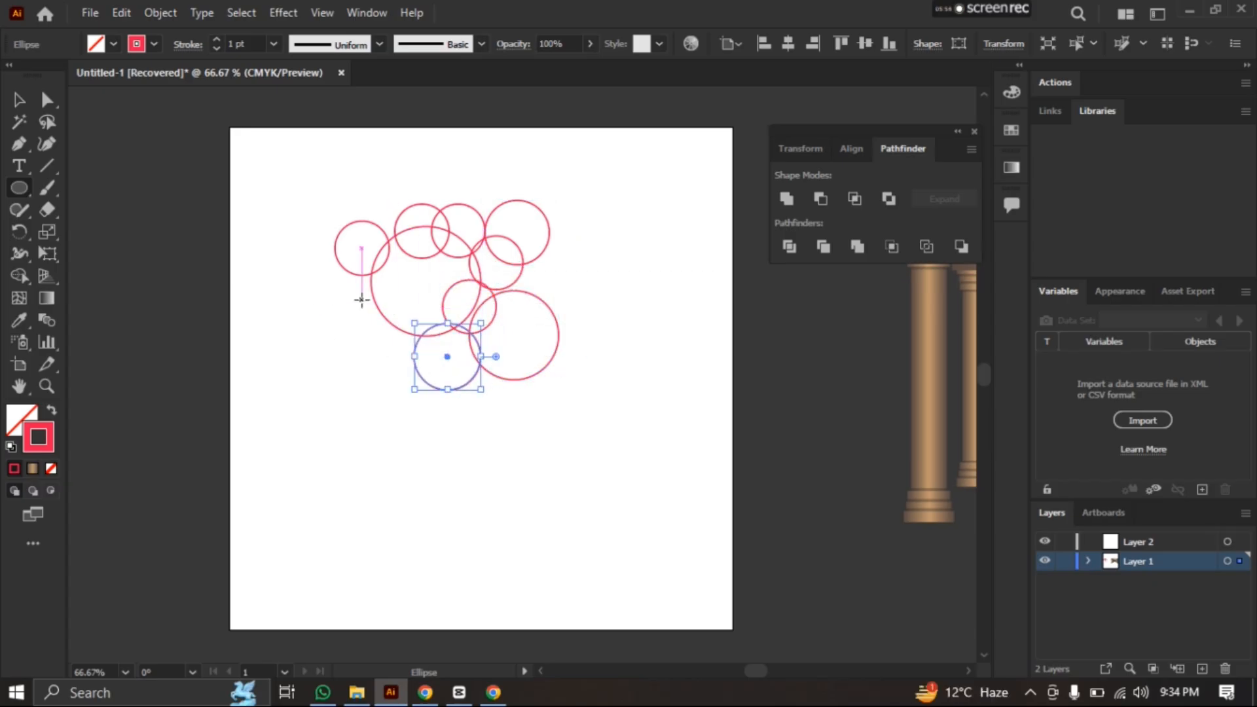
drag(362, 302, 443, 382)
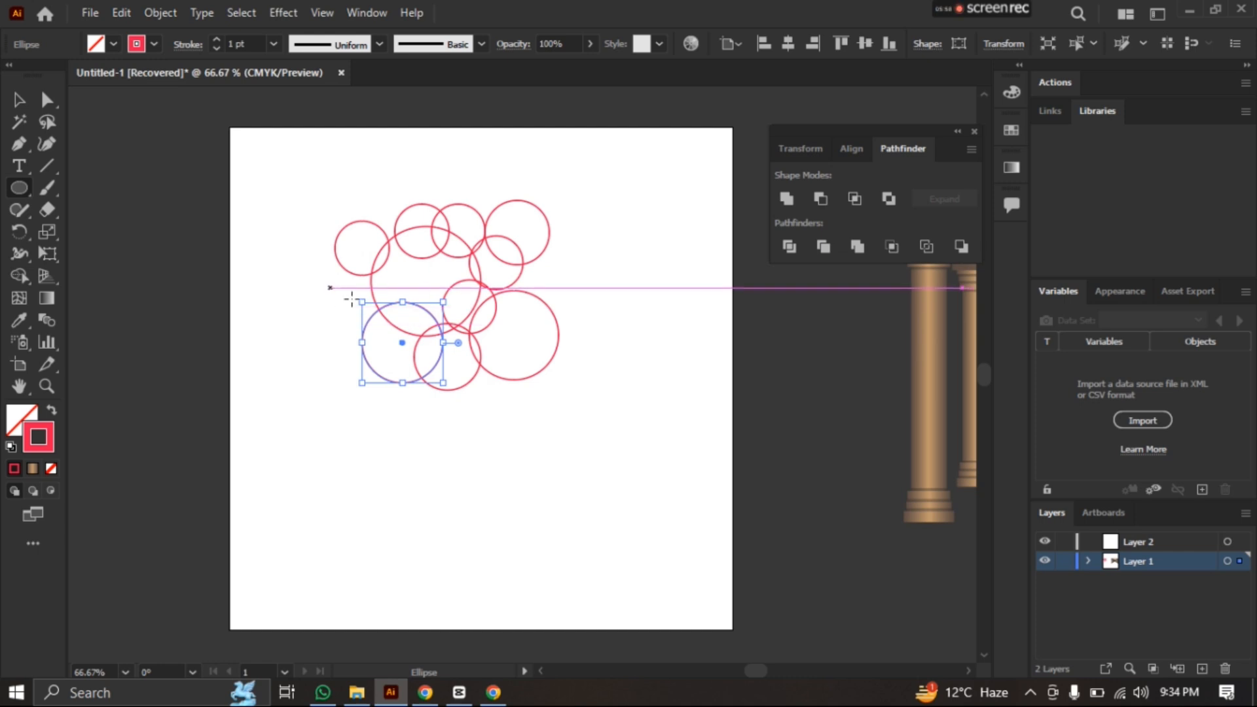
drag(331, 286, 403, 315)
drag(292, 261, 407, 316)
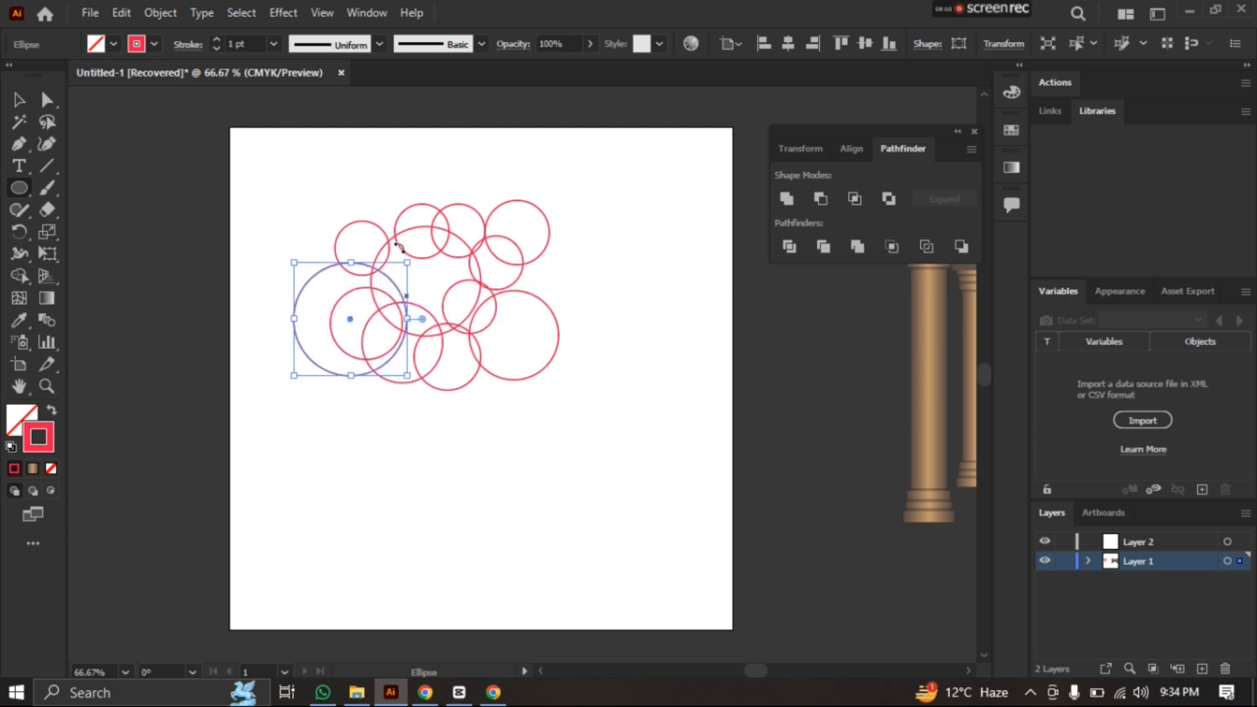
drag(343, 183, 433, 207)
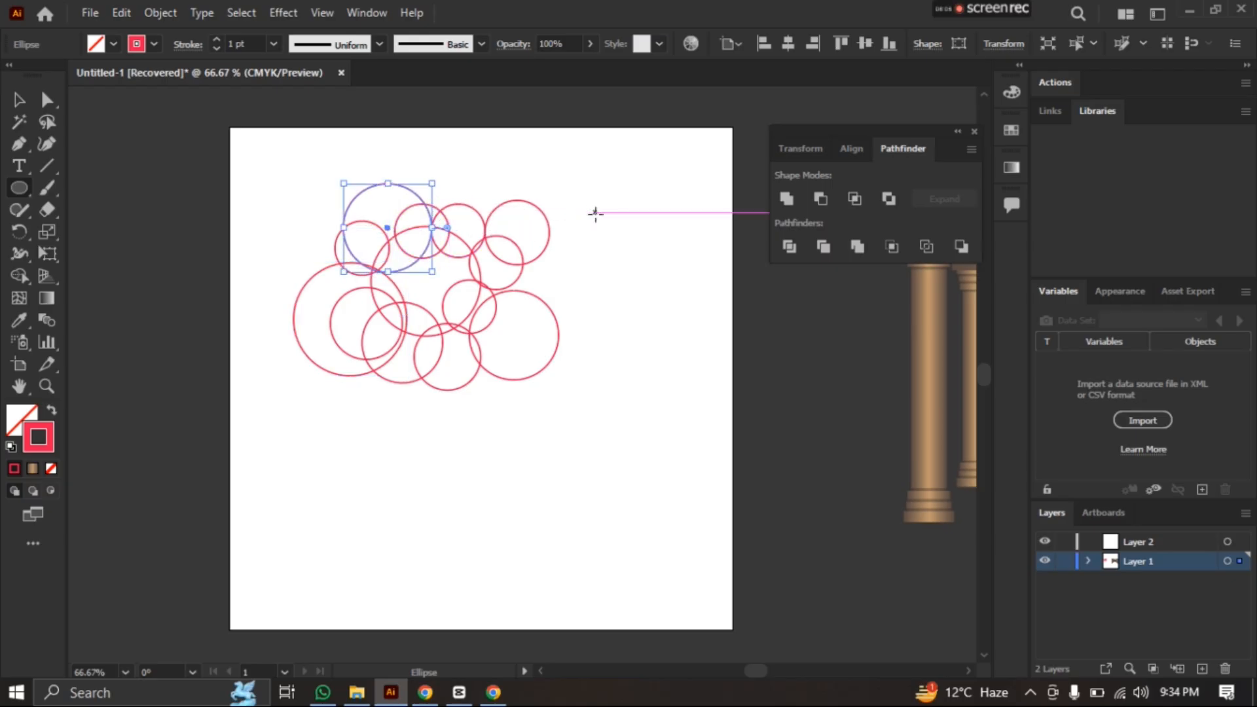
Unite all the circles into one cloud shape with the Pathfinder and move the cloud slightly to the right
click(19, 99)
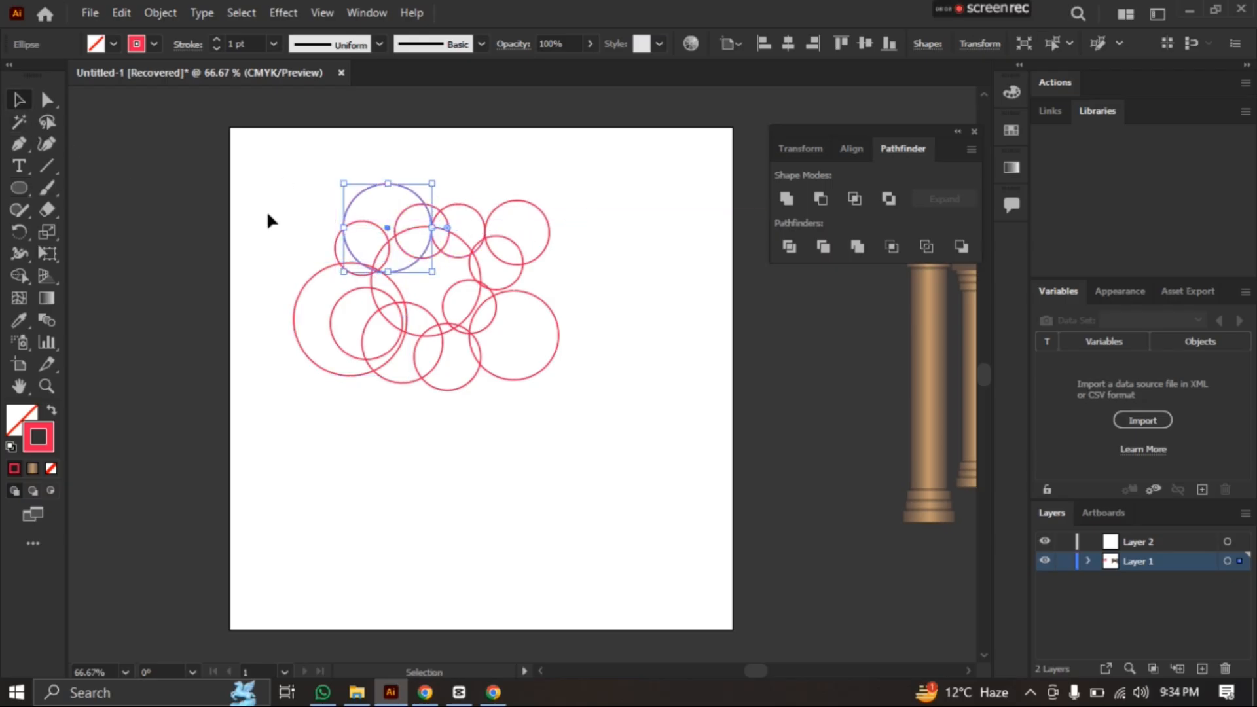
drag(262, 181, 596, 419)
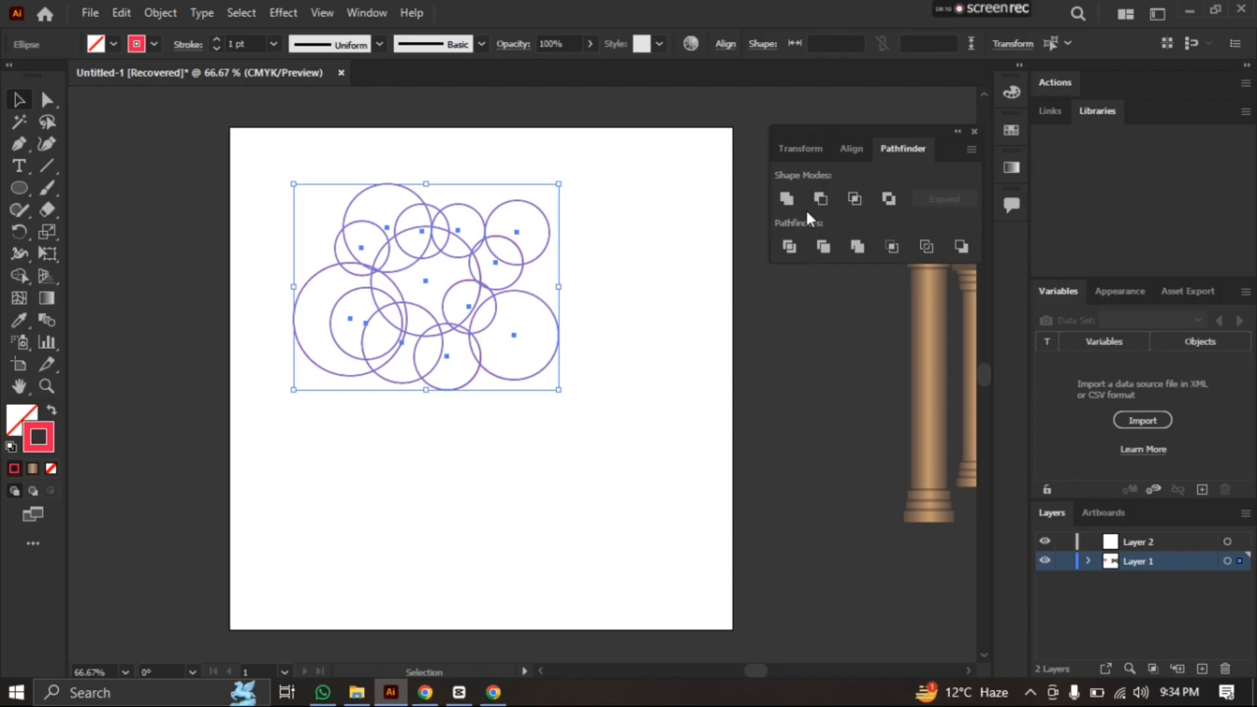
click(788, 200)
click(662, 331)
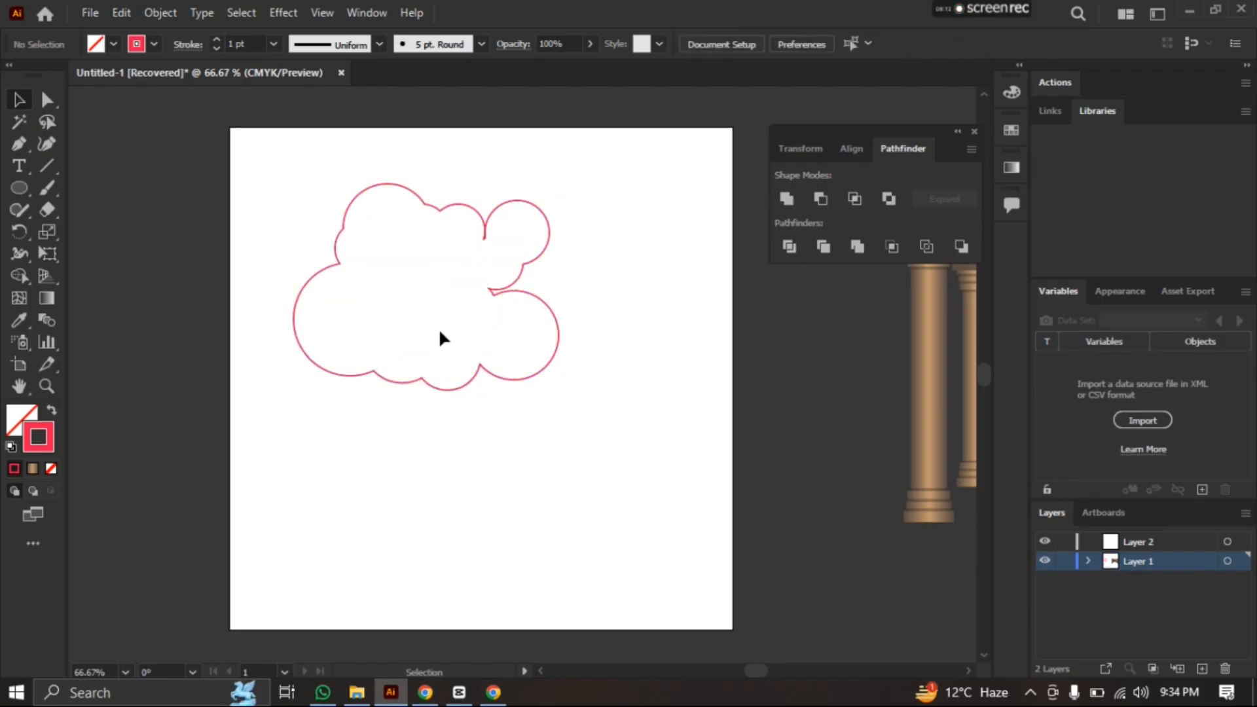
click(519, 289)
drag(490, 291, 507, 295)
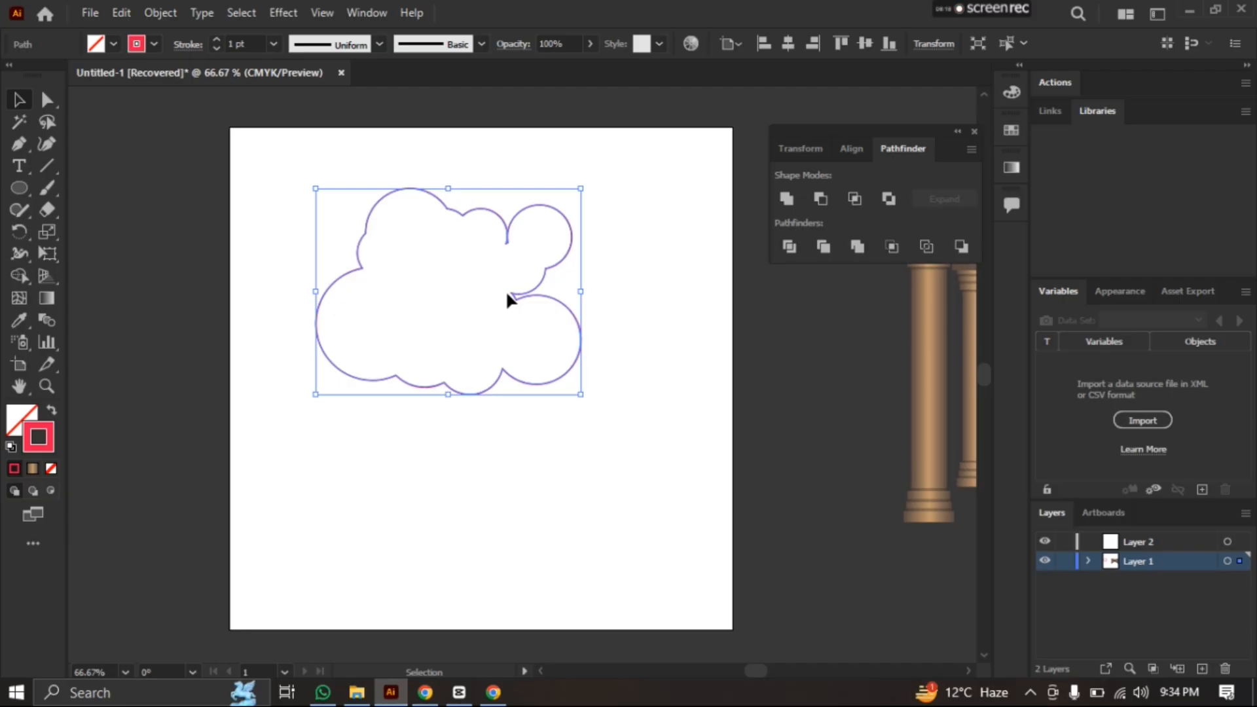
click(390, 320)
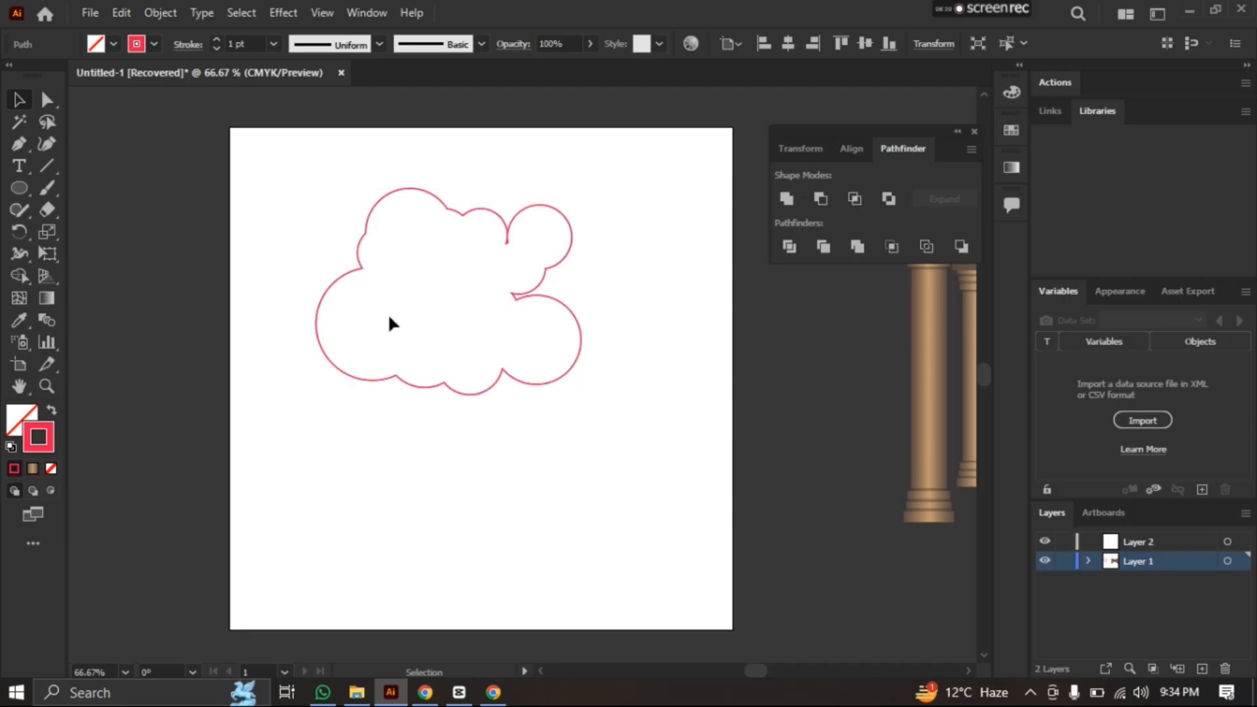
Undo the cloud's move and union, the drawn circles and the shrinking of the original circle
key(ctrl+z)
key(ctrl+z)
key(ctrl+z)
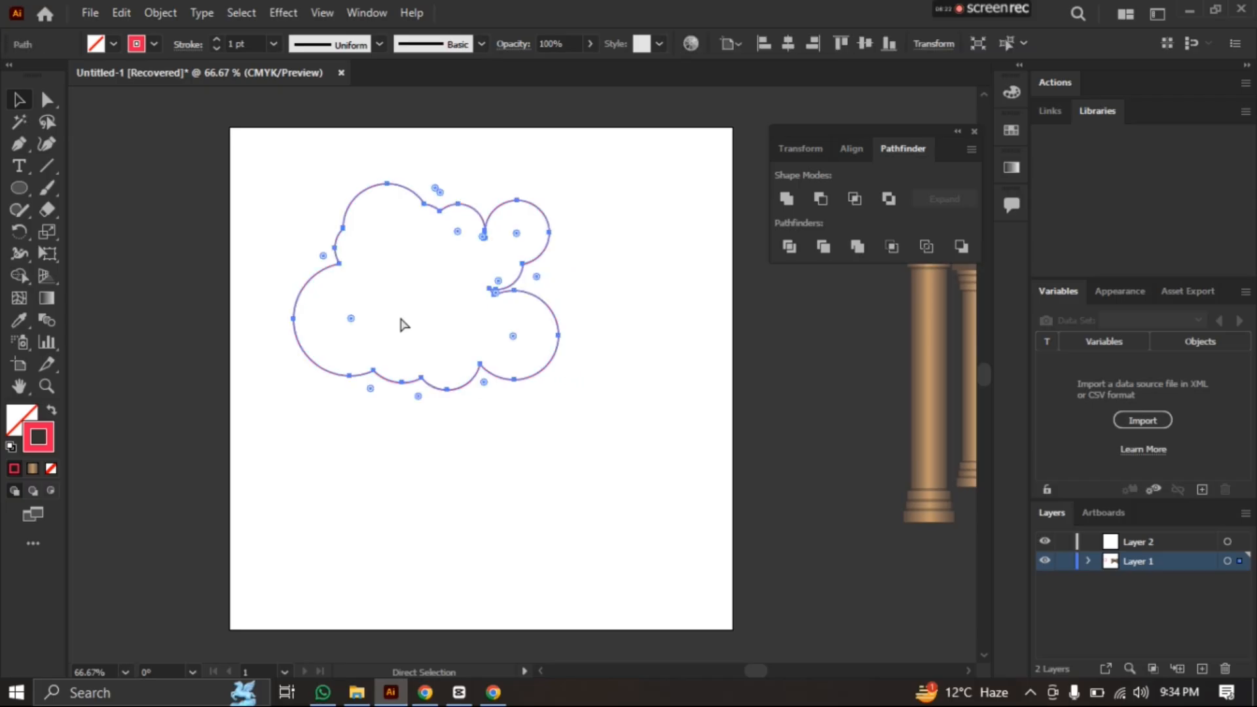
key(ctrl+z)
key(ctrl+z)
key(ctrl+z)
key(ctrl+z)
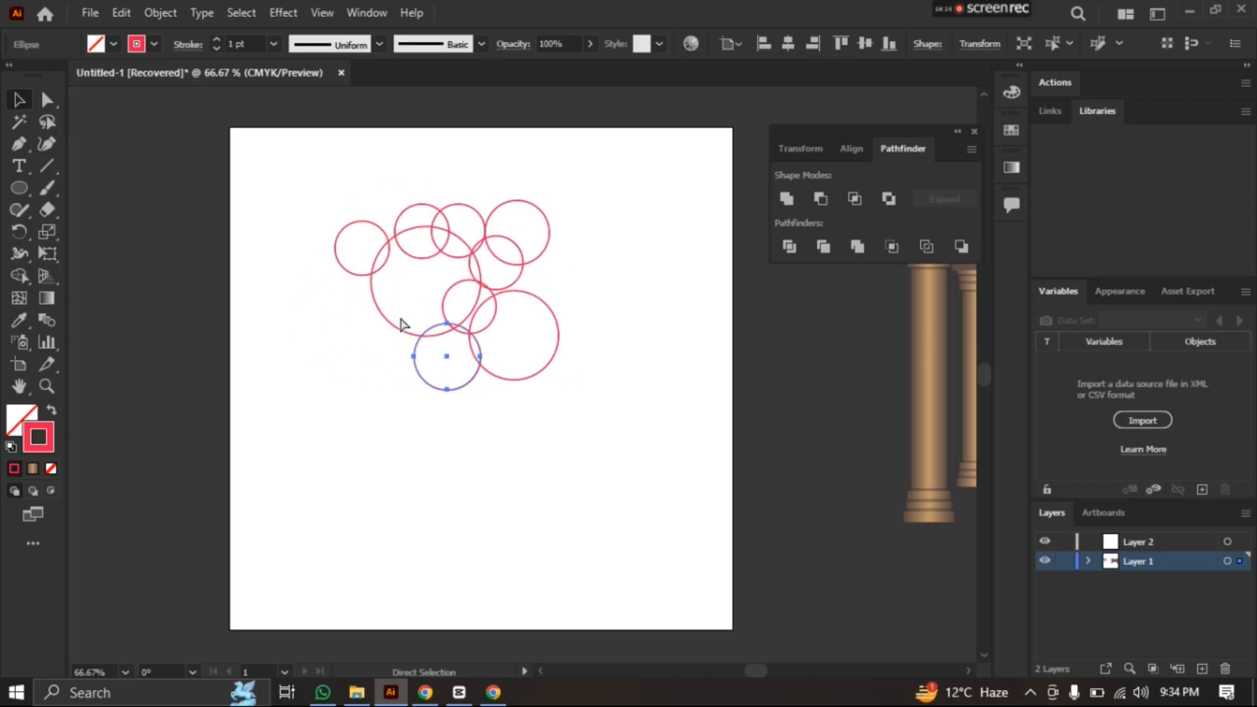
key(ctrl+z)
key(ctrl+z)
key(ctrl+z)
key(ctrl+z)
key(ctrl+z)
key(ctrl+z)
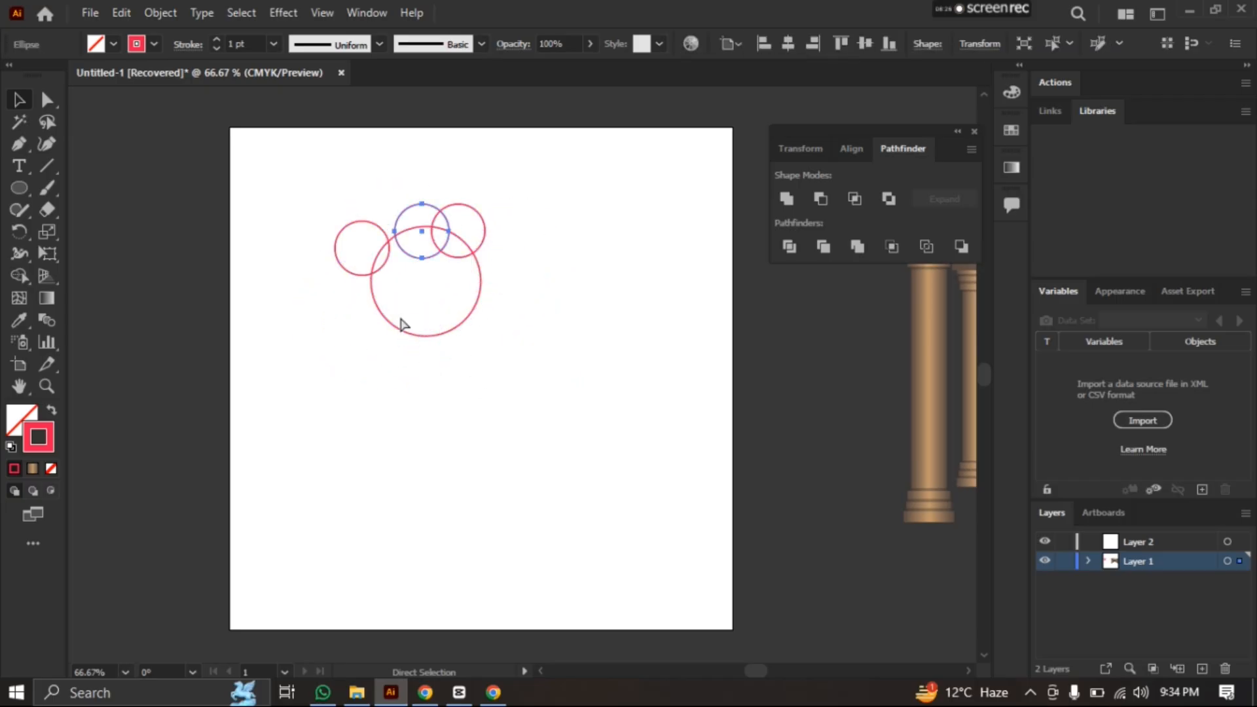
key(ctrl+z)
key(ctrl+z)
key(ctrl+z)
key(ctrl+z)
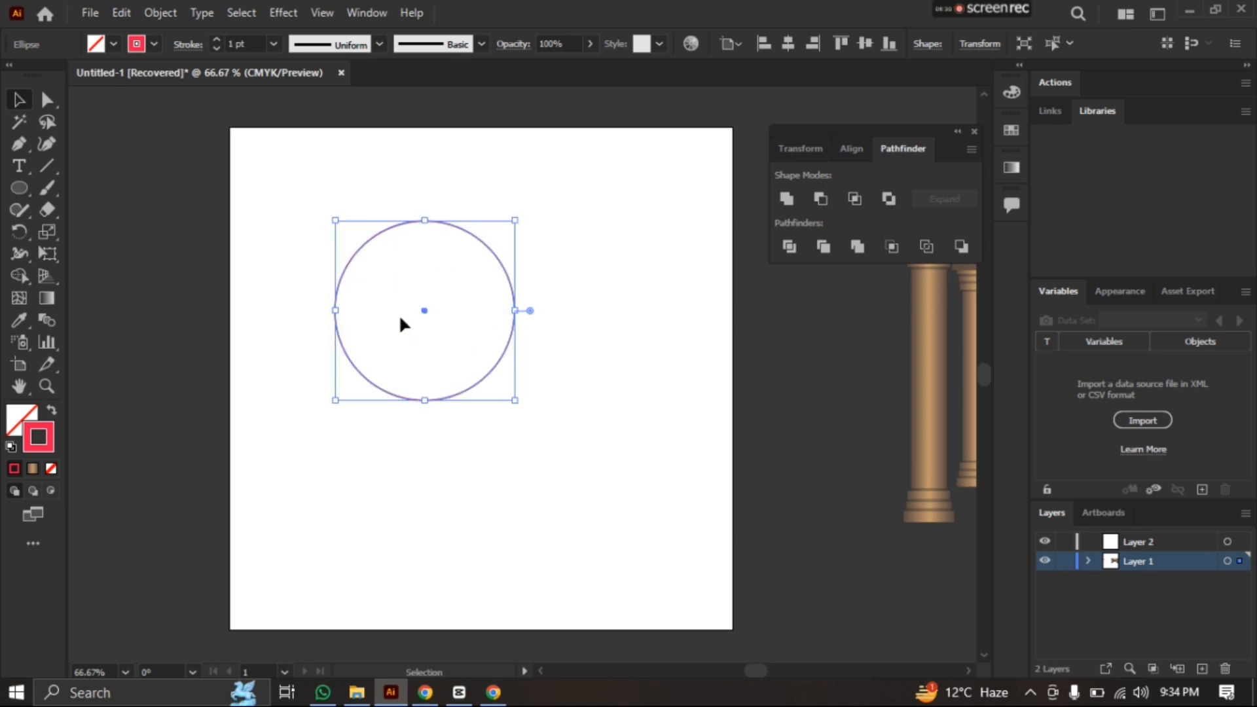
Shrink the circle to about 121 px in diameter and place a copy overlapping its right half
drag(514, 400, 476, 345)
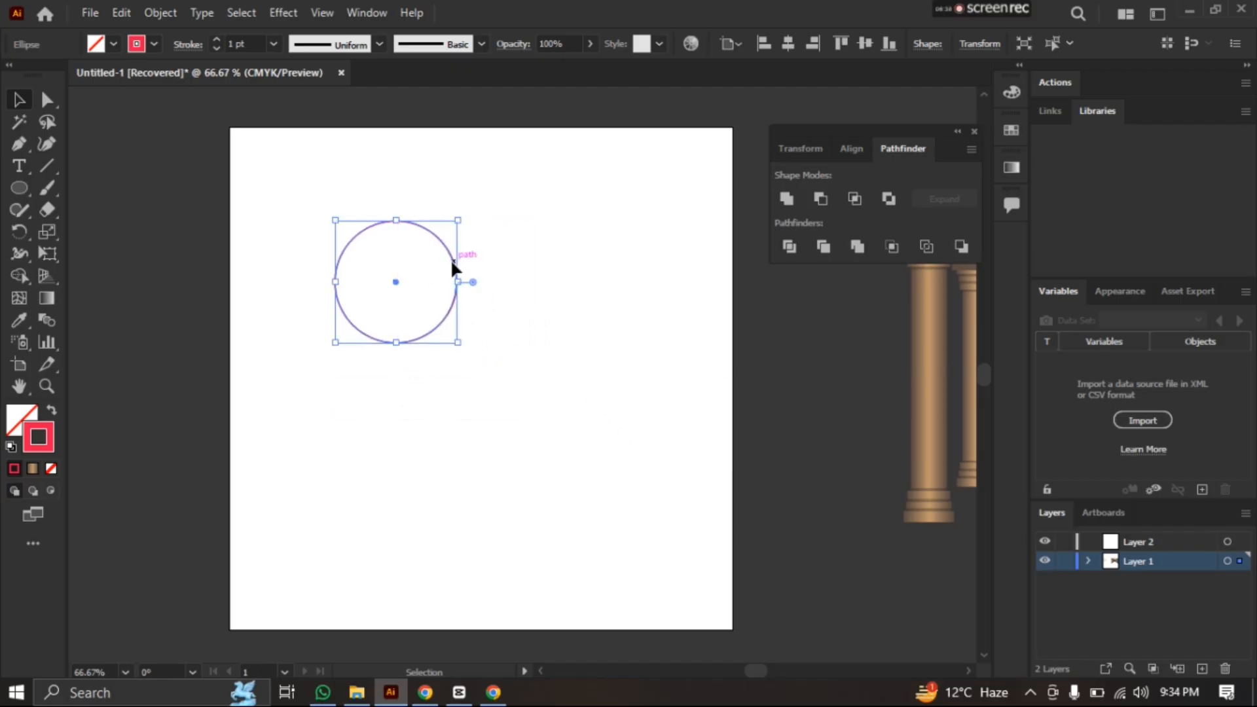
drag(453, 269, 515, 265)
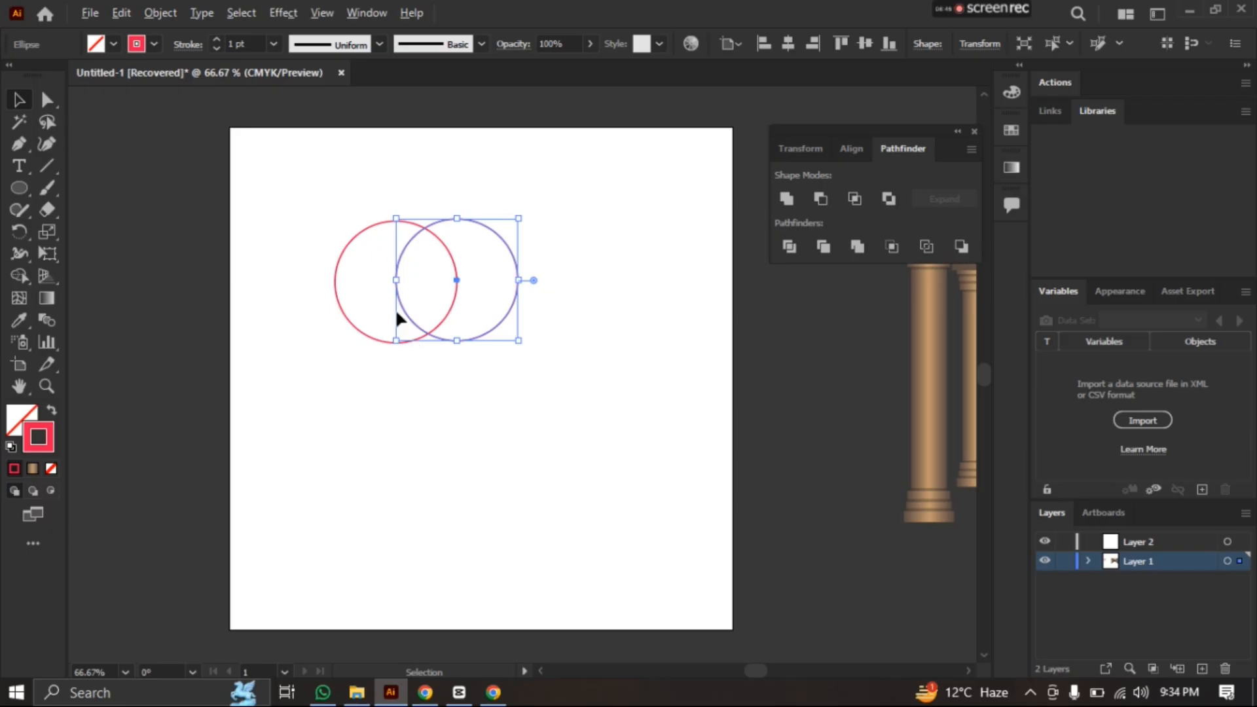
scroll(395, 309, up, 1)
scroll(369, 191, up, 1)
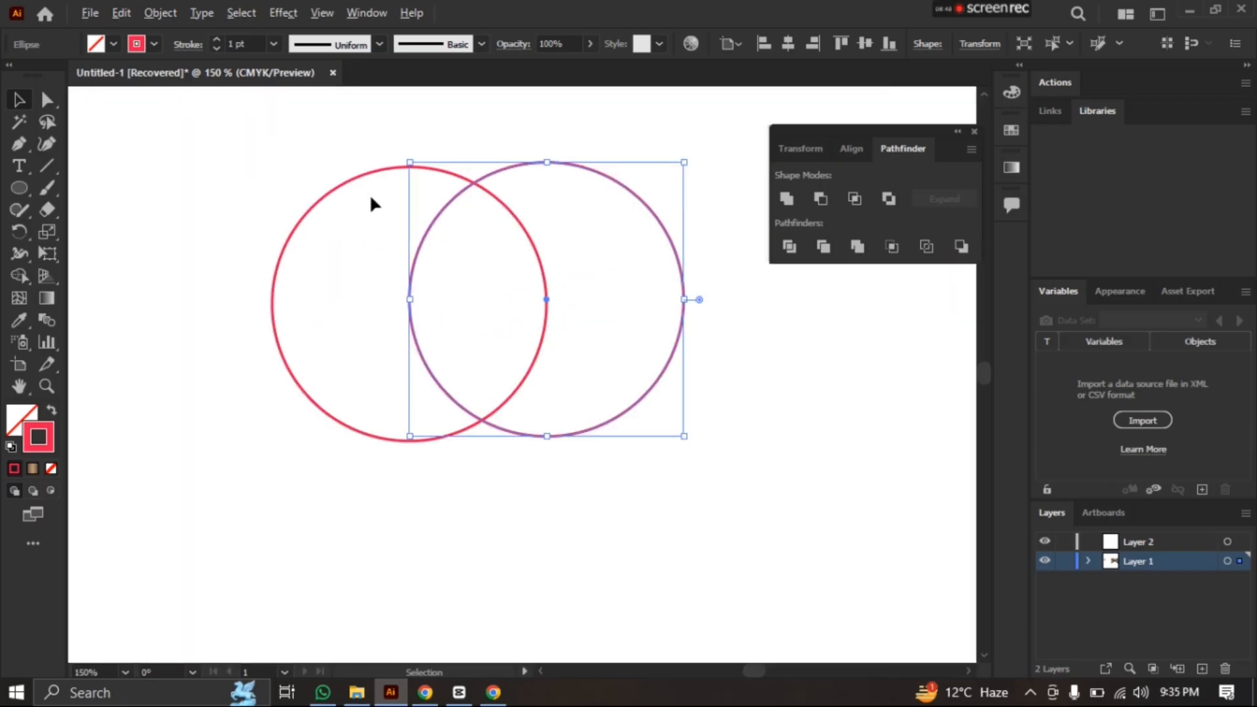
key(space)
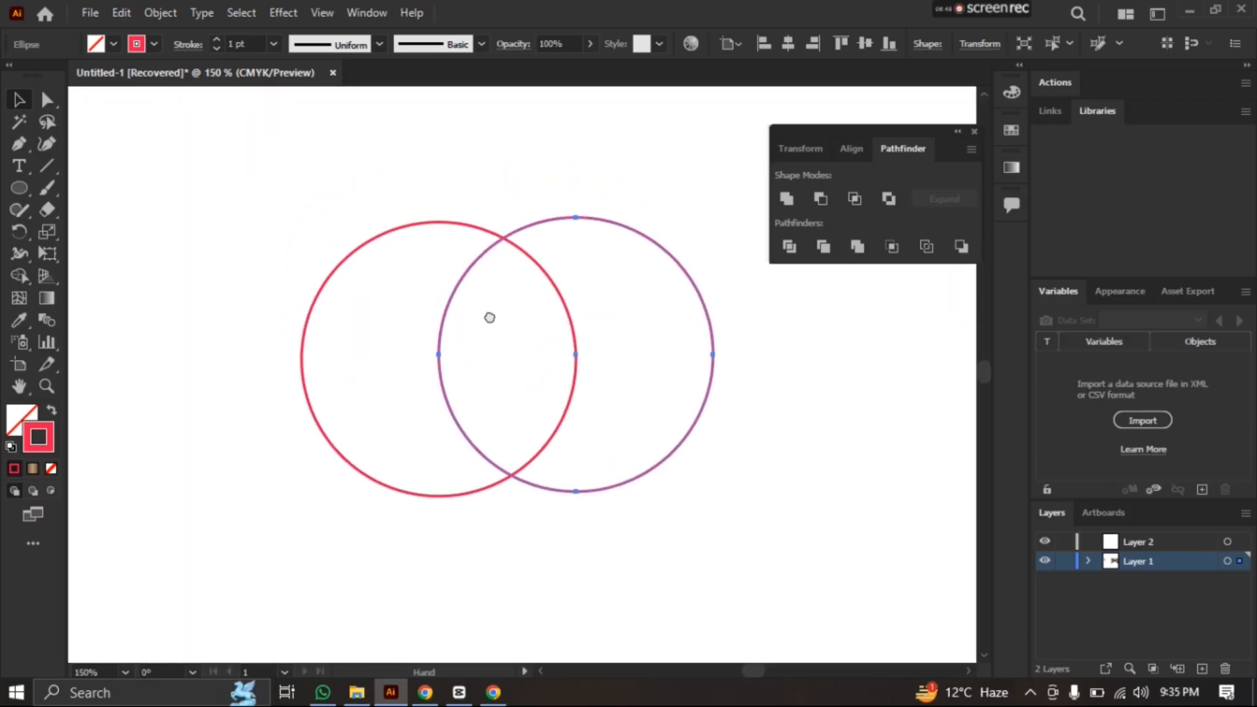
click(300, 199)
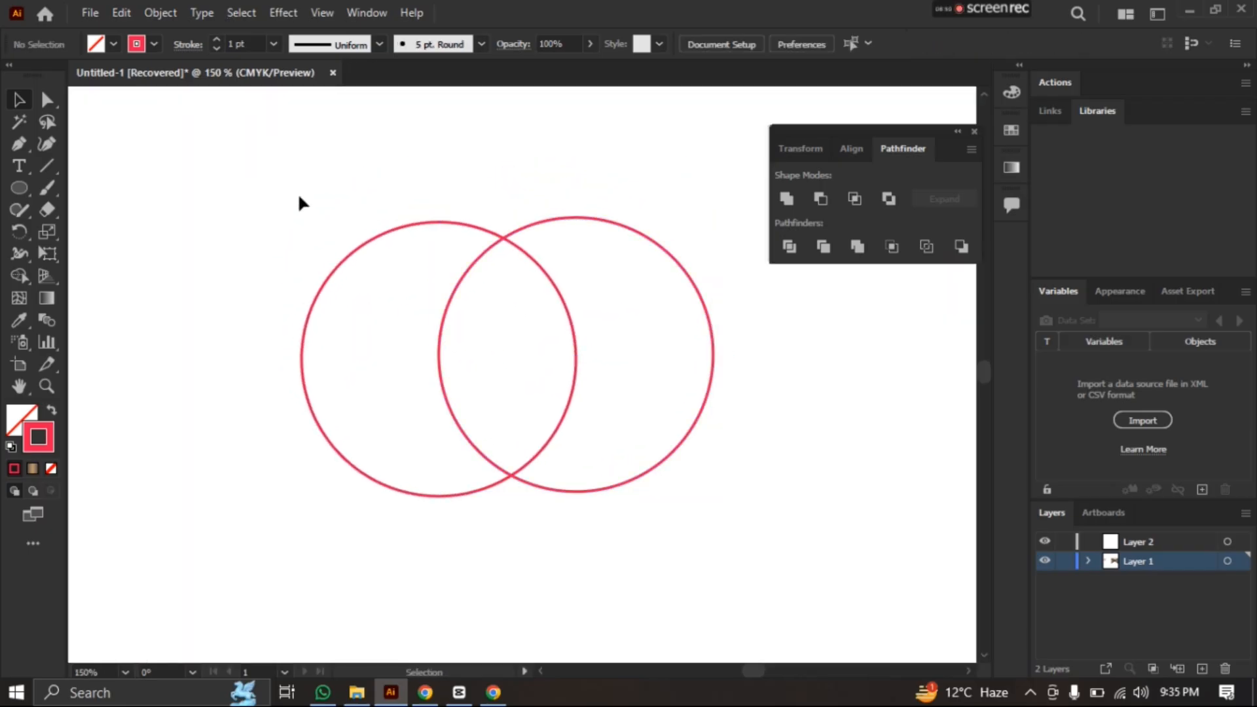
Select both overlapping circles and cut the right one out of the left with Minus Front to form a crescent
click(712, 354)
key(ctrl+h)
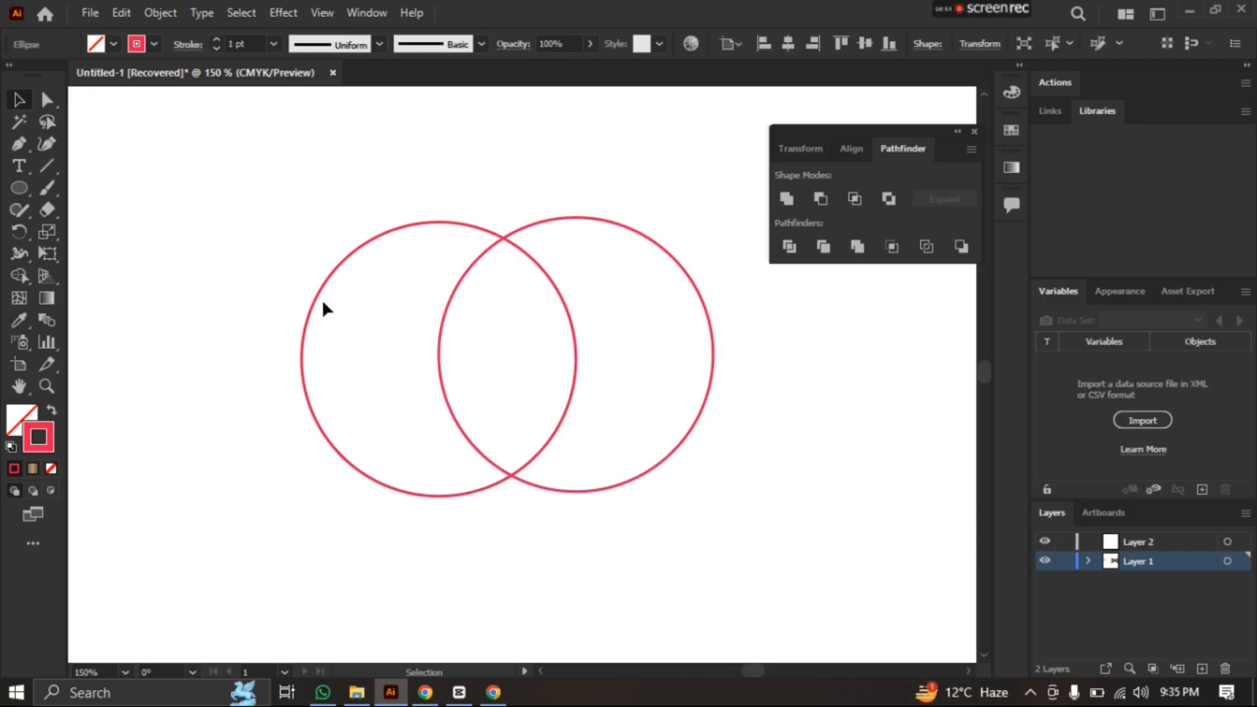
click(323, 302)
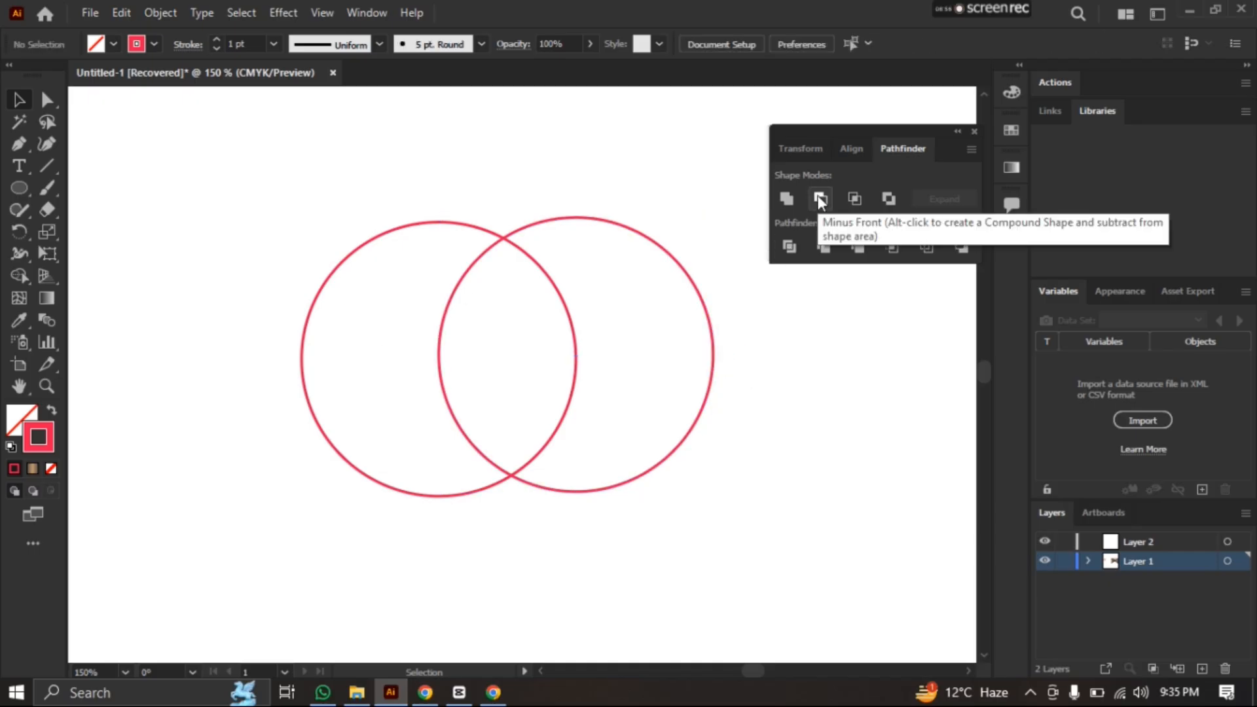
drag(150, 172, 797, 520)
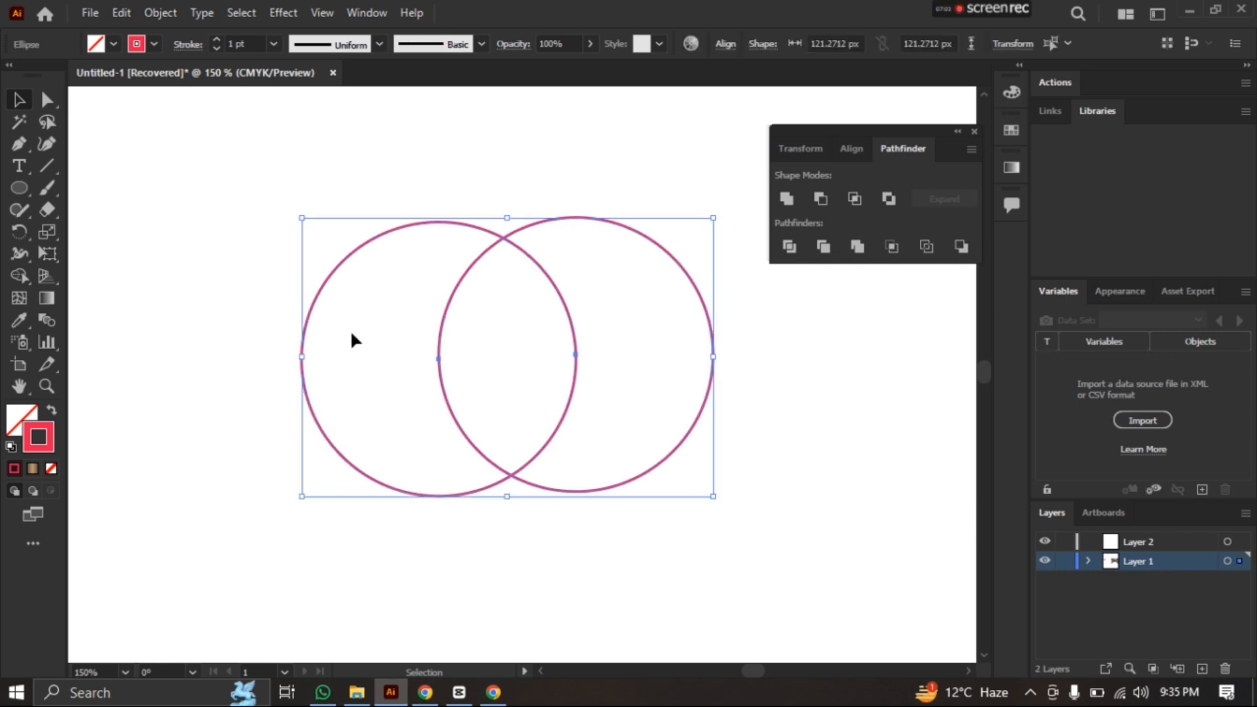
click(818, 201)
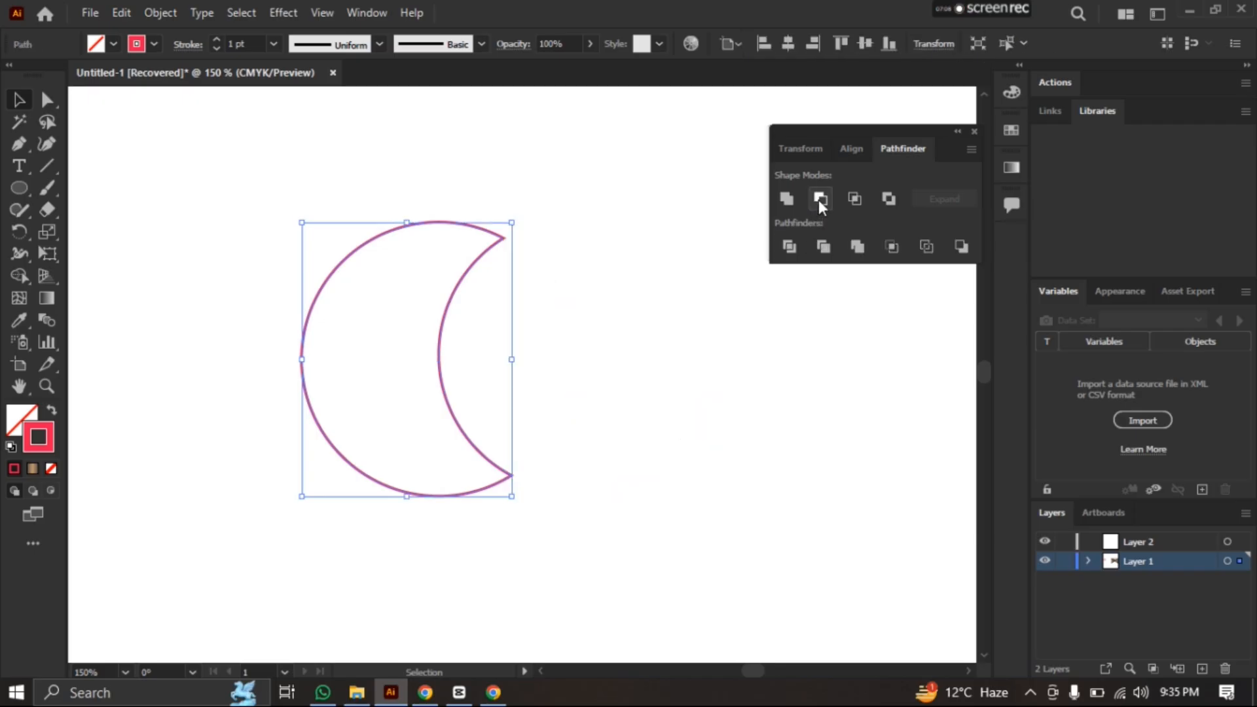
click(643, 311)
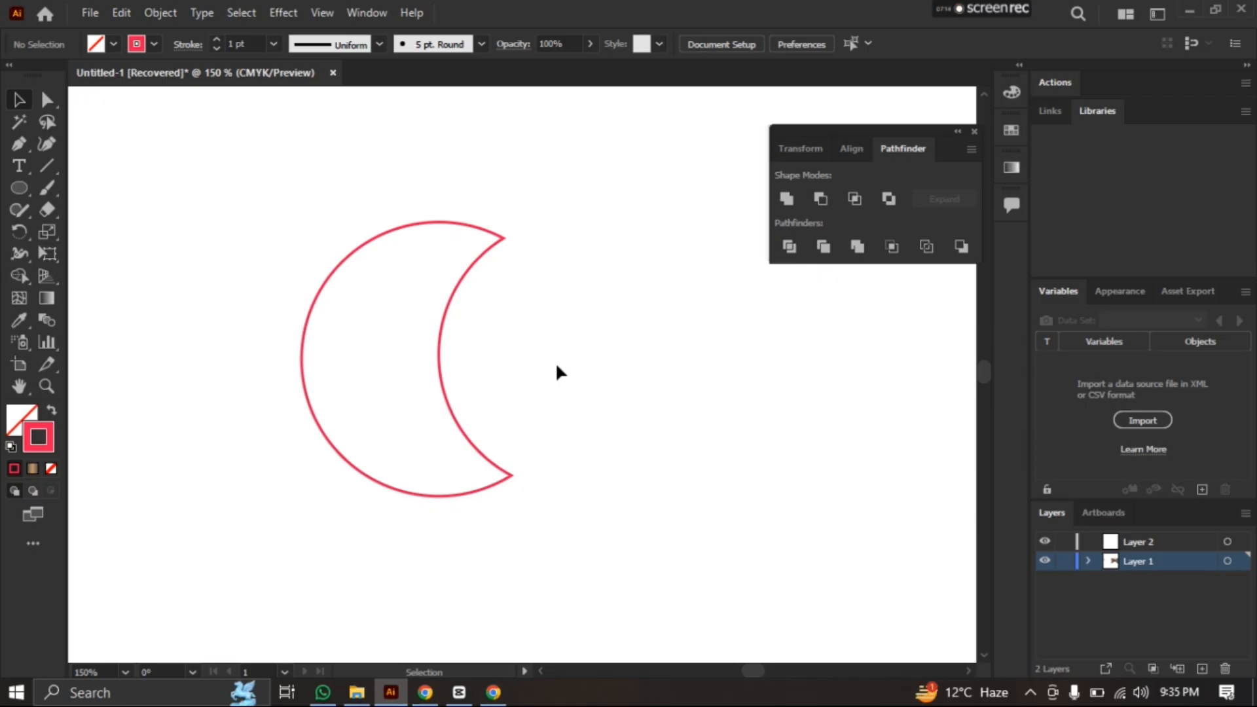
Undo the Minus Front cut and move the right circle up and left so it covers most of the other circle
key(ctrl+z)
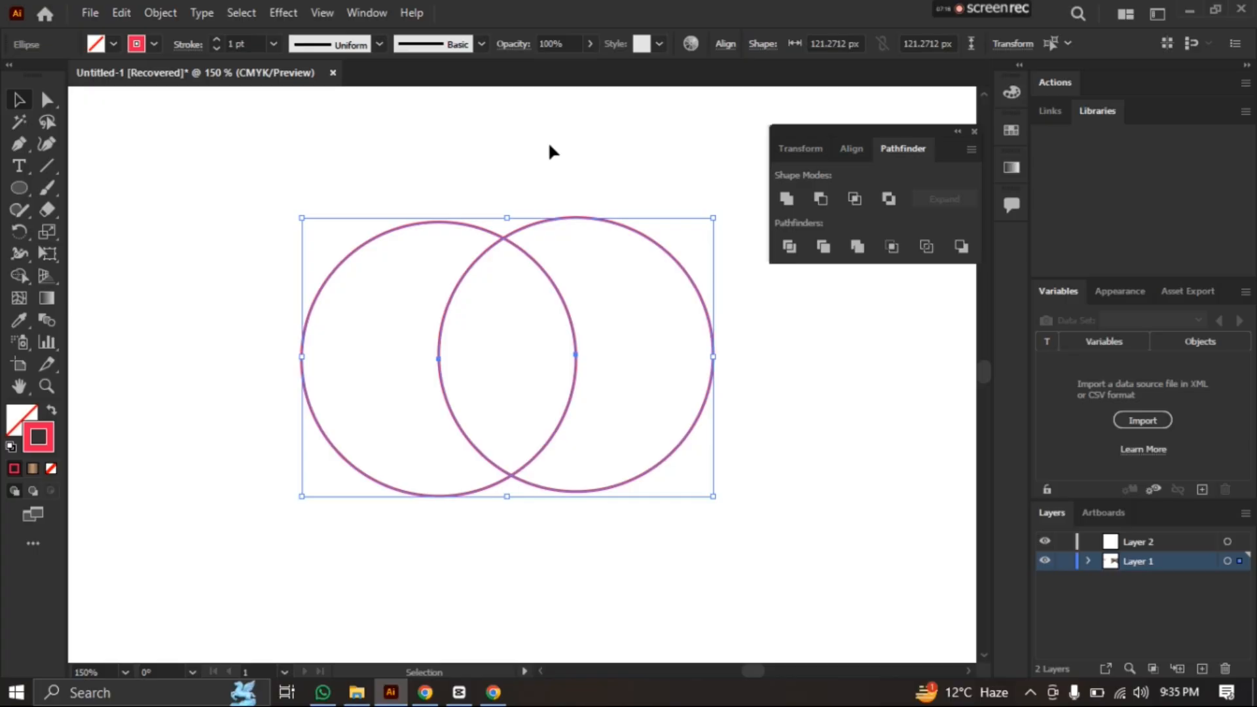
click(550, 147)
drag(682, 266, 570, 238)
Select both circles and subtract the front one with Minus Front to form a thin crescent
drag(443, 351, 681, 532)
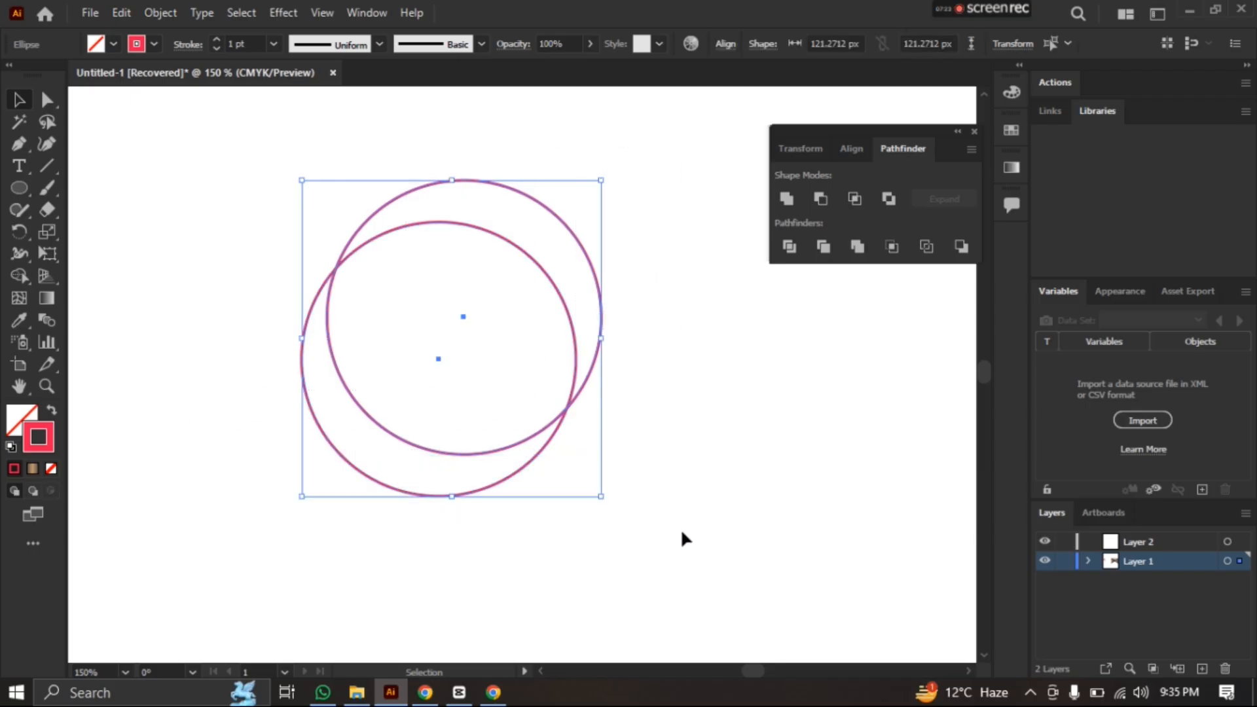
click(818, 197)
click(644, 308)
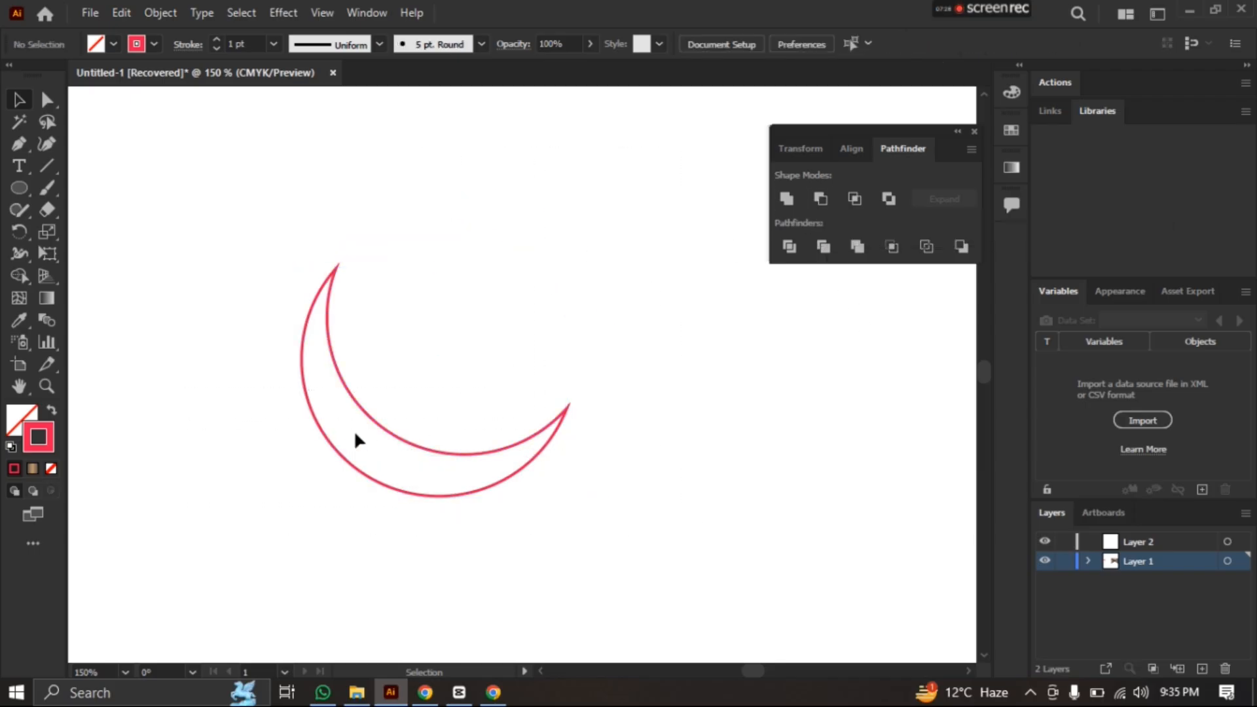
Move the crescent up and to the right and rotate it slightly clockwise
click(371, 400)
drag(366, 407, 448, 314)
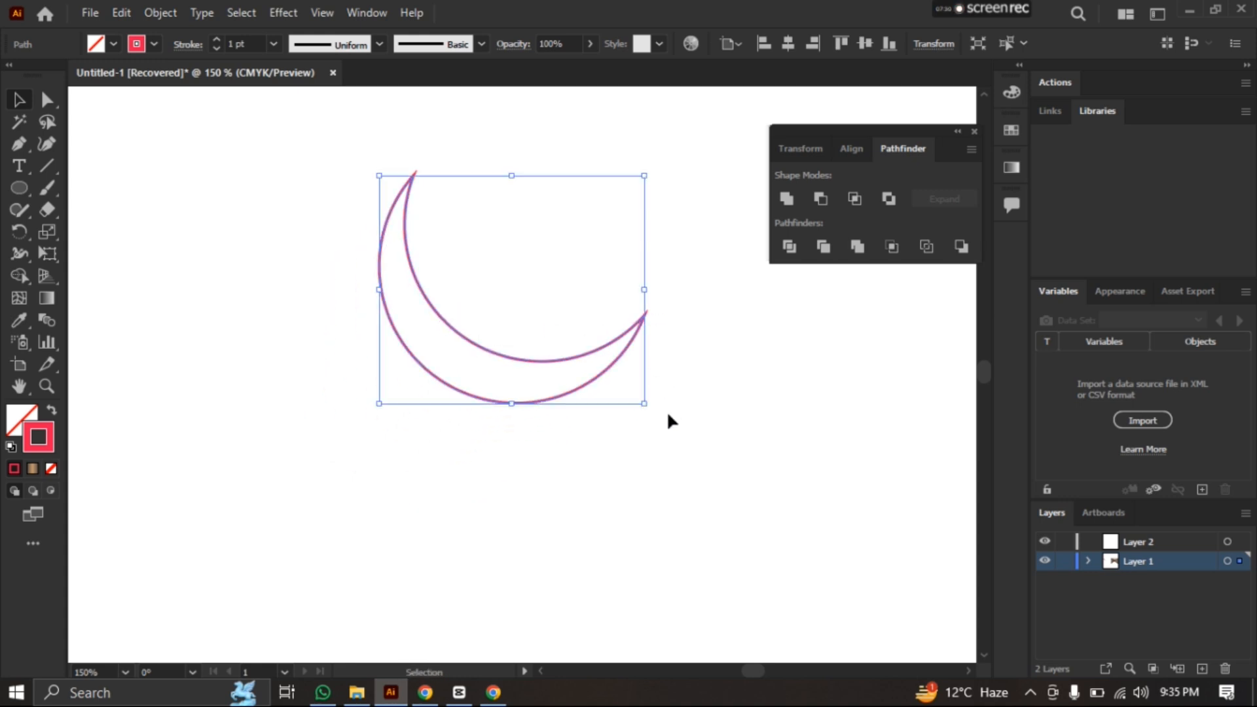
drag(651, 415, 599, 440)
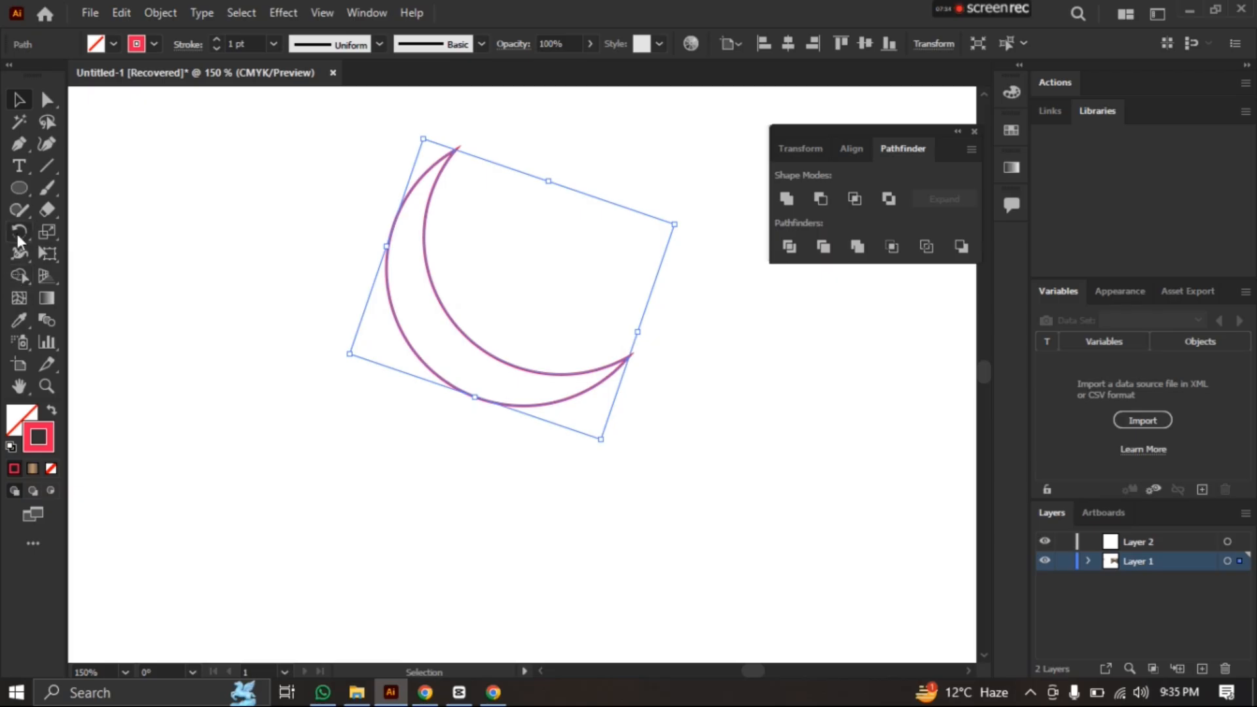
Rotate a copy of the crescent around a point beyond its lower-right tip and repeat it until nine crescents form a full ring
click(19, 233)
mouse_move(508, 275)
mouse_down()
mouse_move(595, 300)
mouse_move(674, 416)
mouse_up()
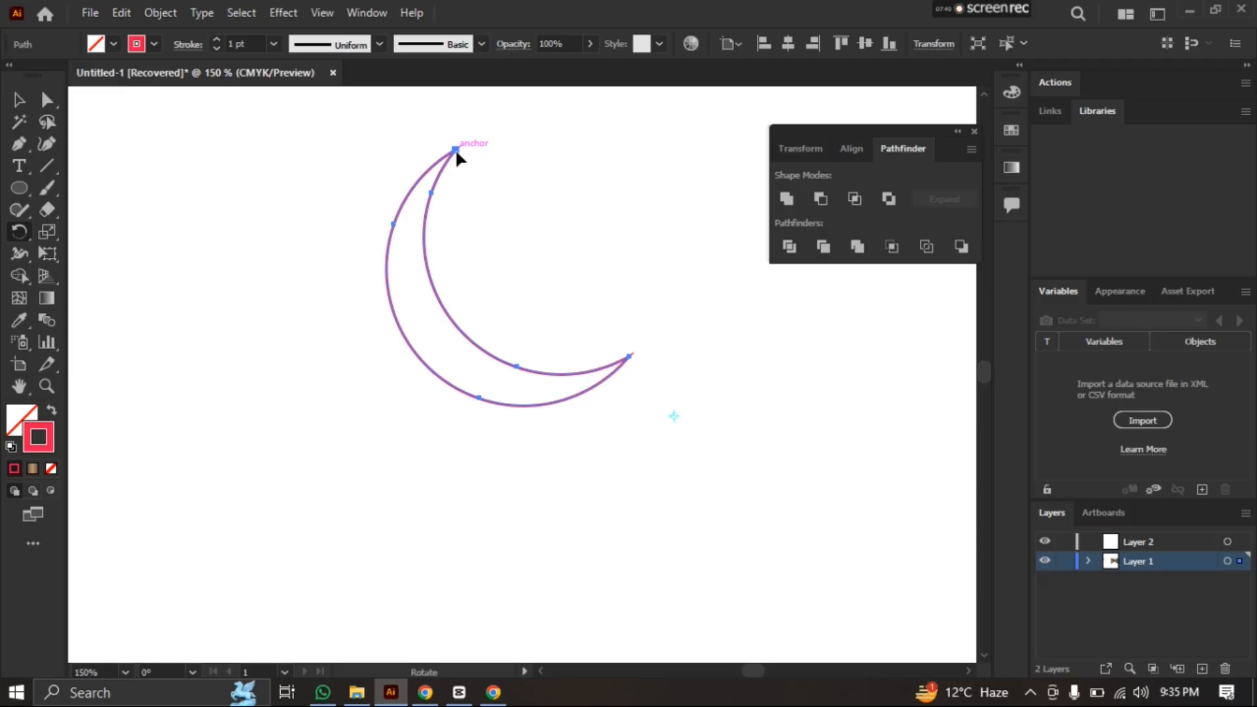
drag(454, 148, 680, 303)
key(ctrl+d)
key(ctrl+d)
key(ctrl+d)
key(ctrl+d)
key(ctrl+d)
key(ctrl+d)
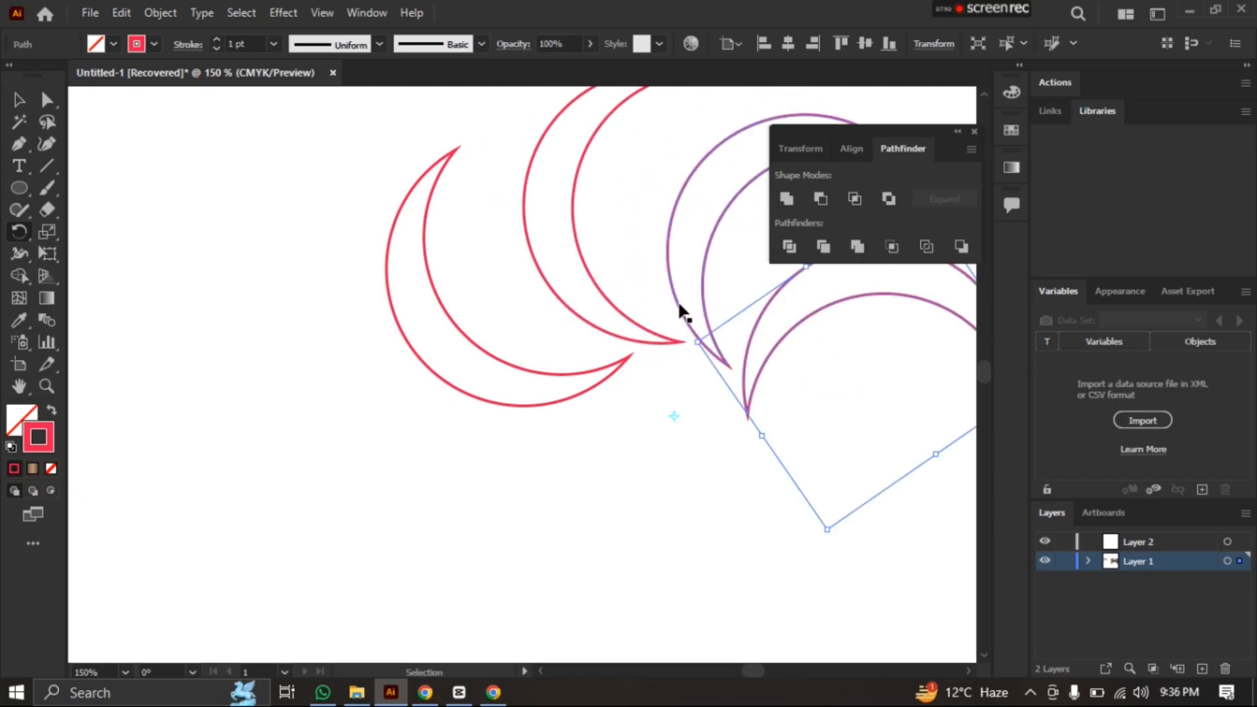
key(ctrl+d)
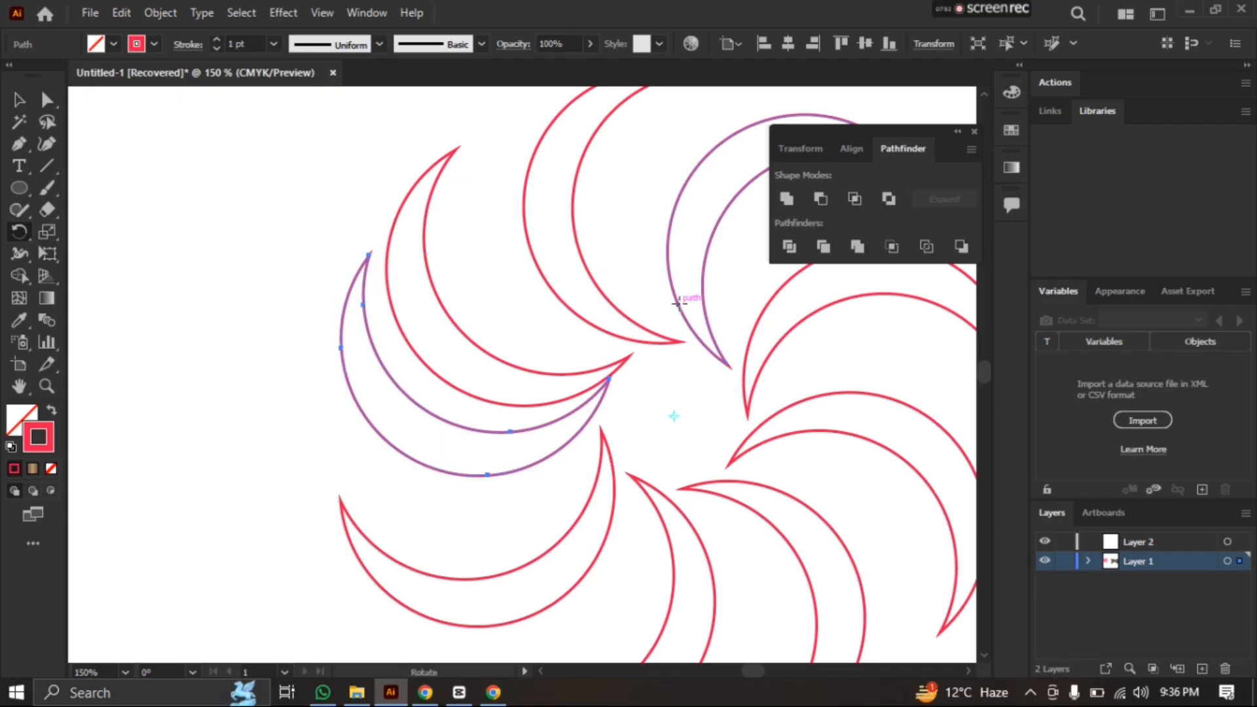
Examine the ring of crescents on the artboard, both as a whole and up close
scroll(687, 264, down, 1)
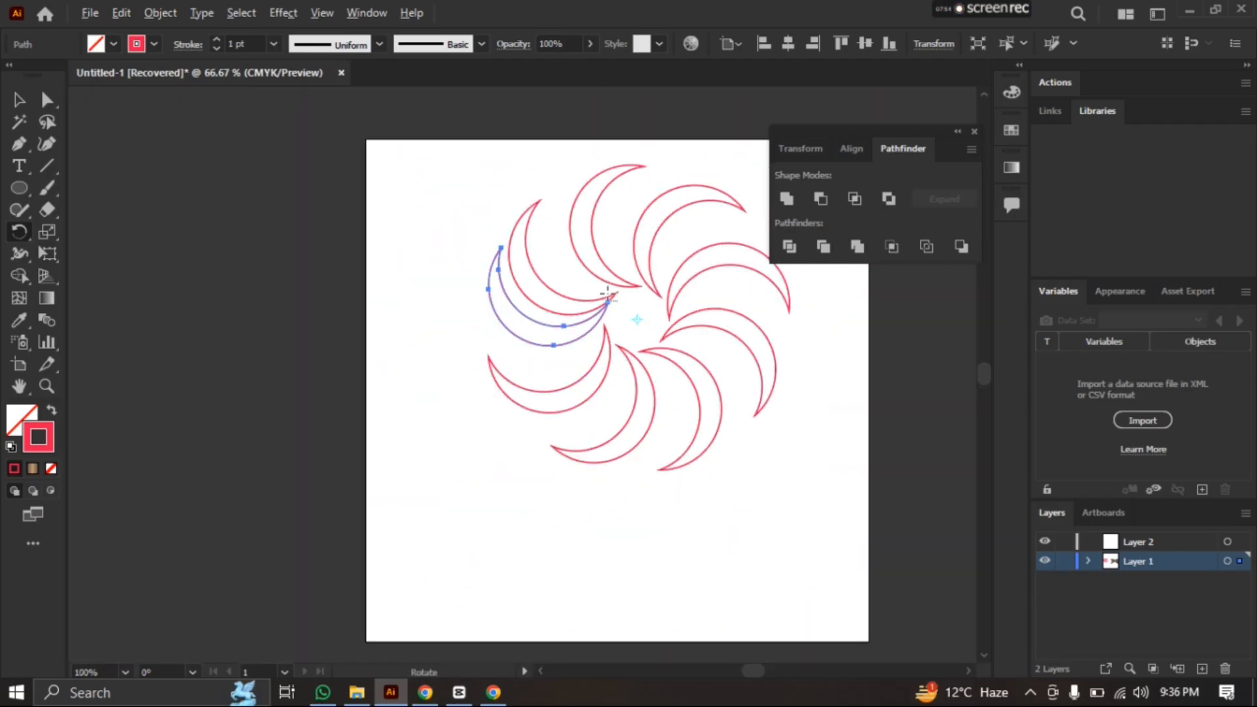
scroll(585, 320, down, 3)
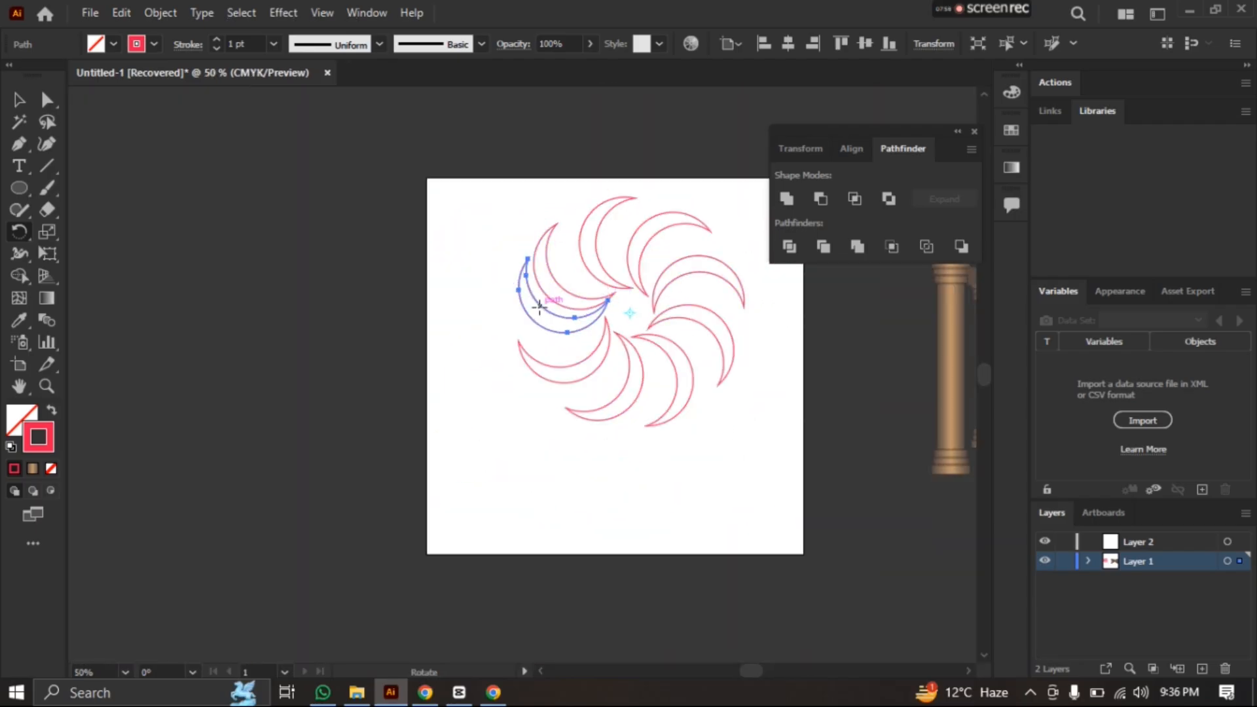
key(space)
drag(554, 223, 390, 249)
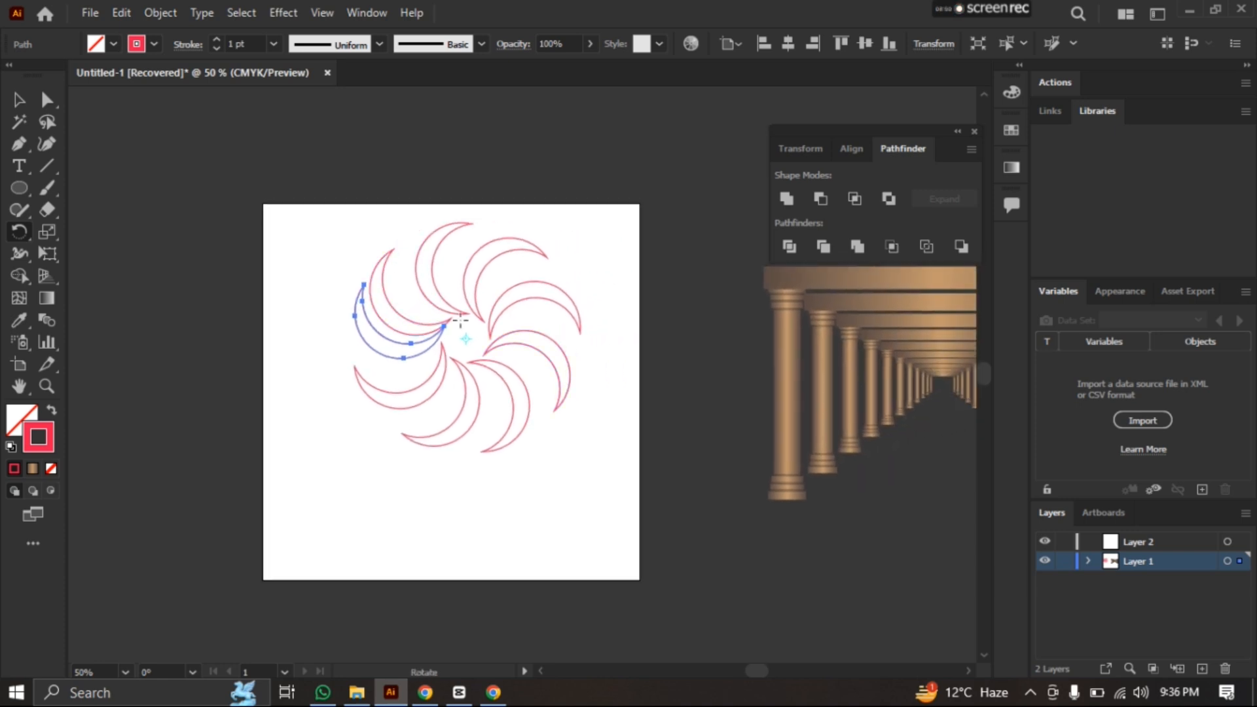
scroll(331, 283, up, 1)
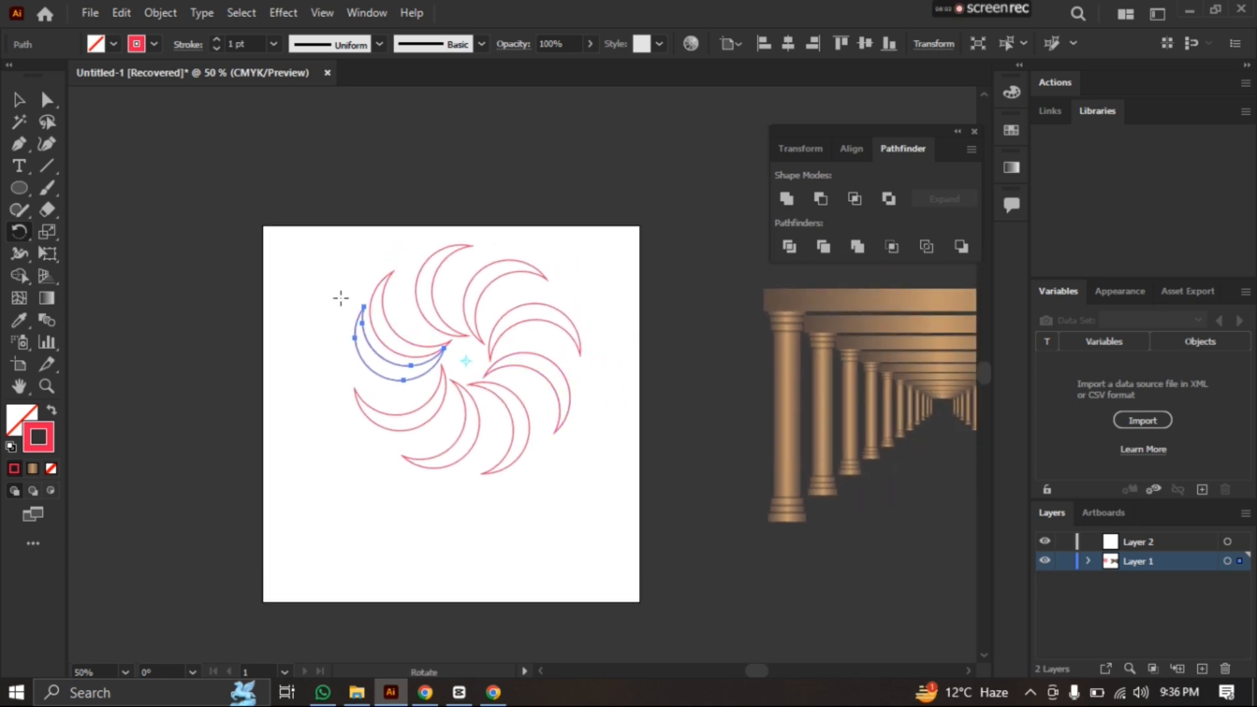
alt+scroll(350, 326, up, 1)
scroll(350, 325, up, 1)
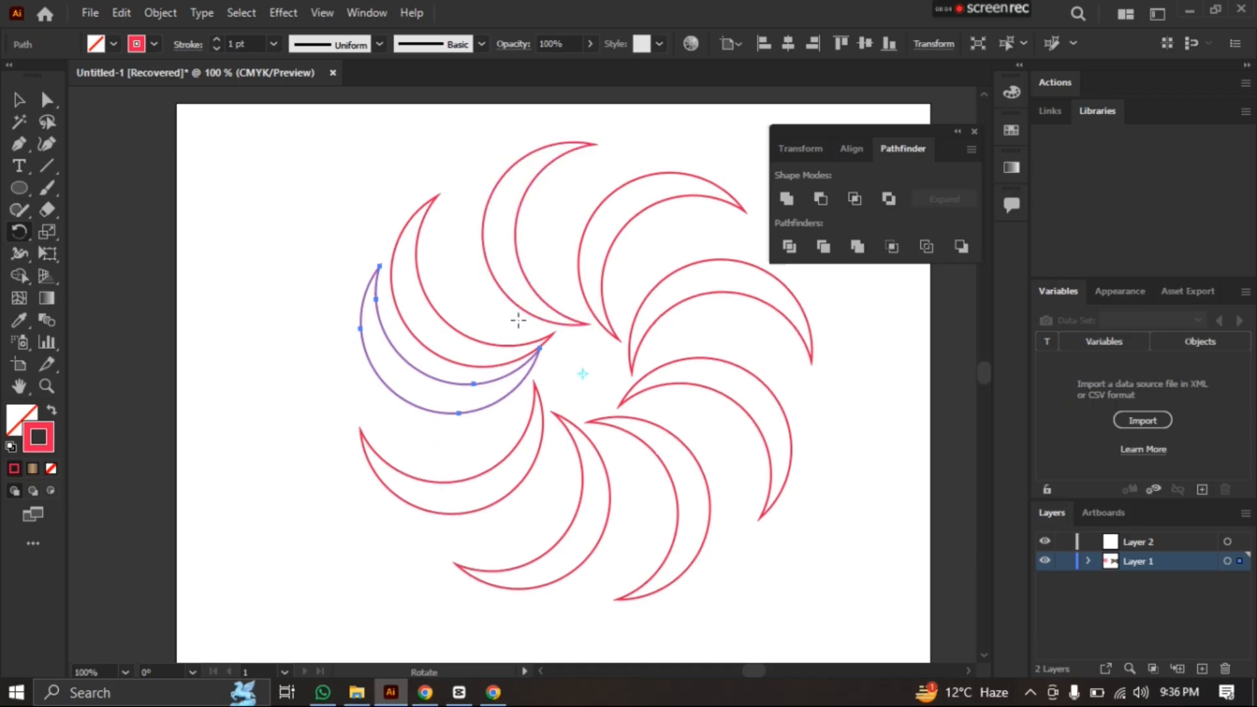
scroll(523, 347, down, 1)
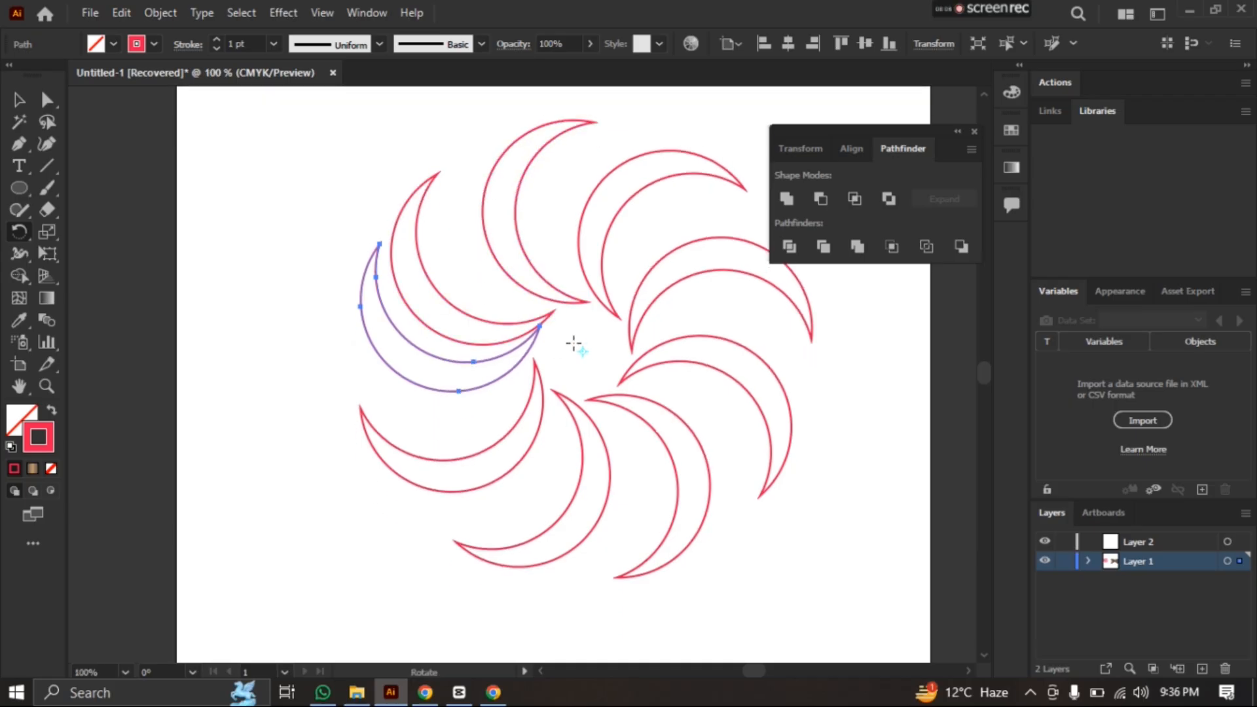
Undo all the rotated copies of the crescent
key(ctrl+z)
key(ctrl+z)
key(ctrl+z)
key(ctrl+z)
key(ctrl+z)
key(ctrl+z)
key(ctrl+z)
key(ctrl+z)
key(ctrl+z)
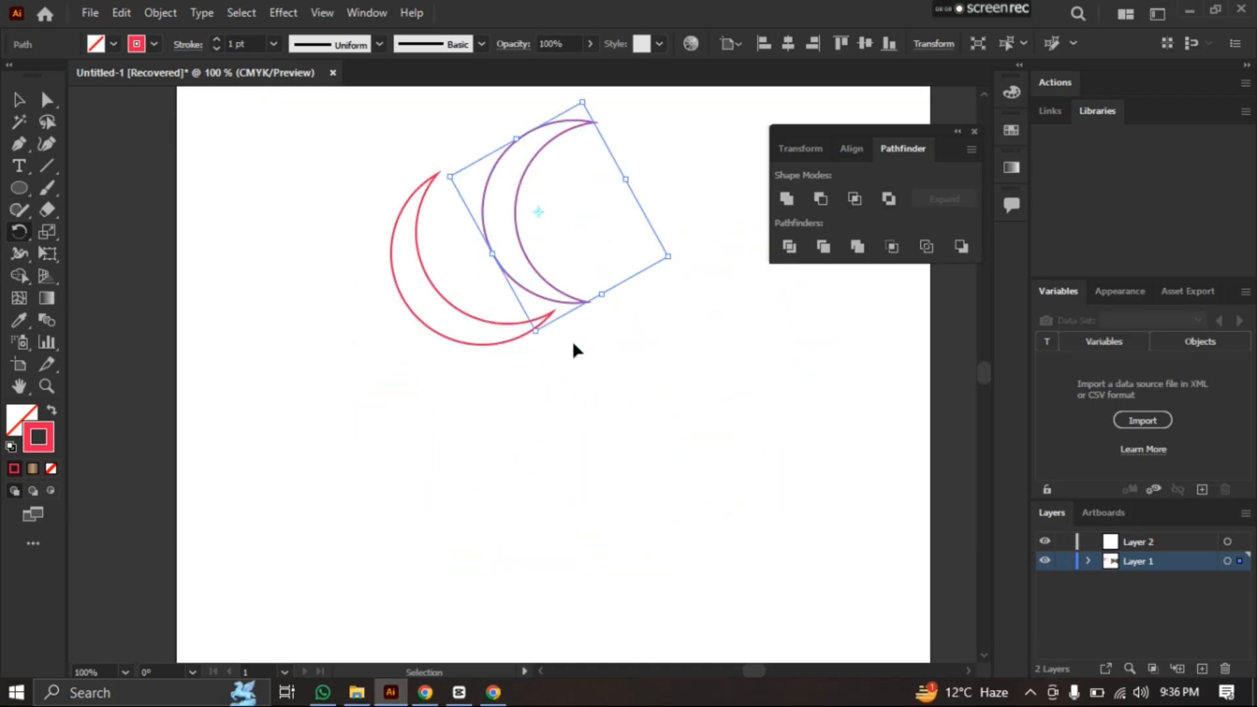
key(ctrl+z)
click(582, 351)
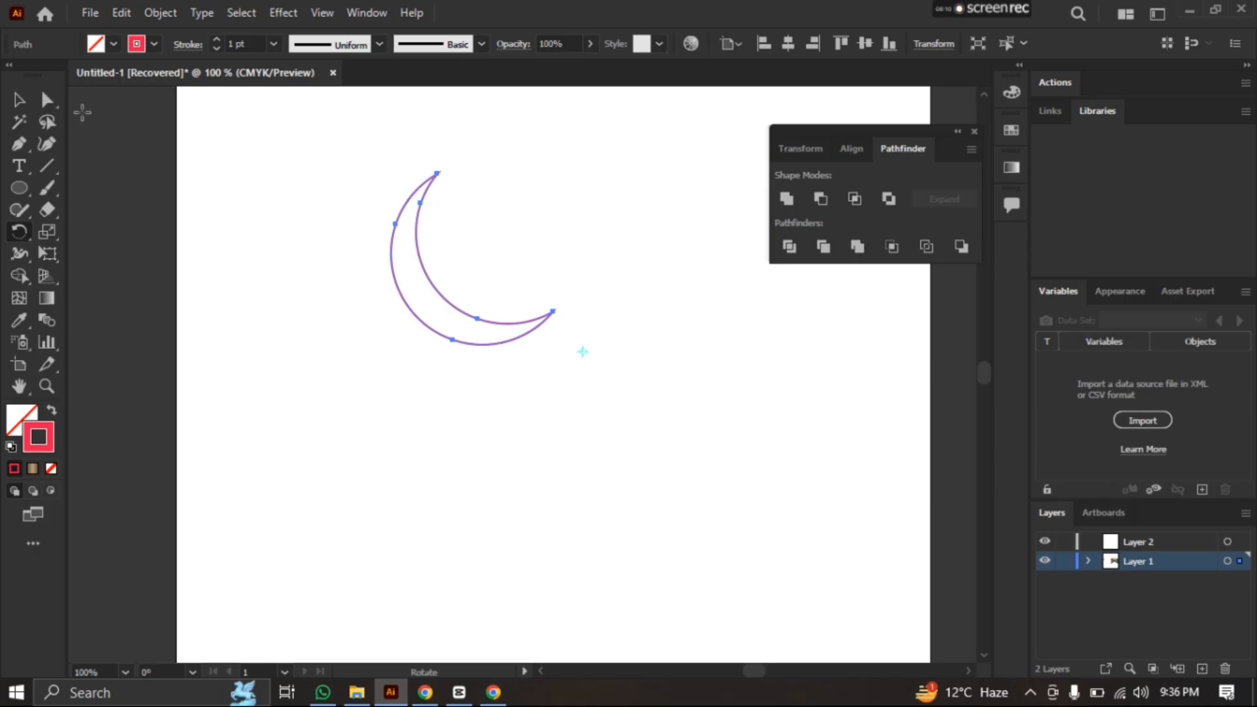
Rotate the remaining crescent slightly further clockwise with the Selection tool
click(19, 100)
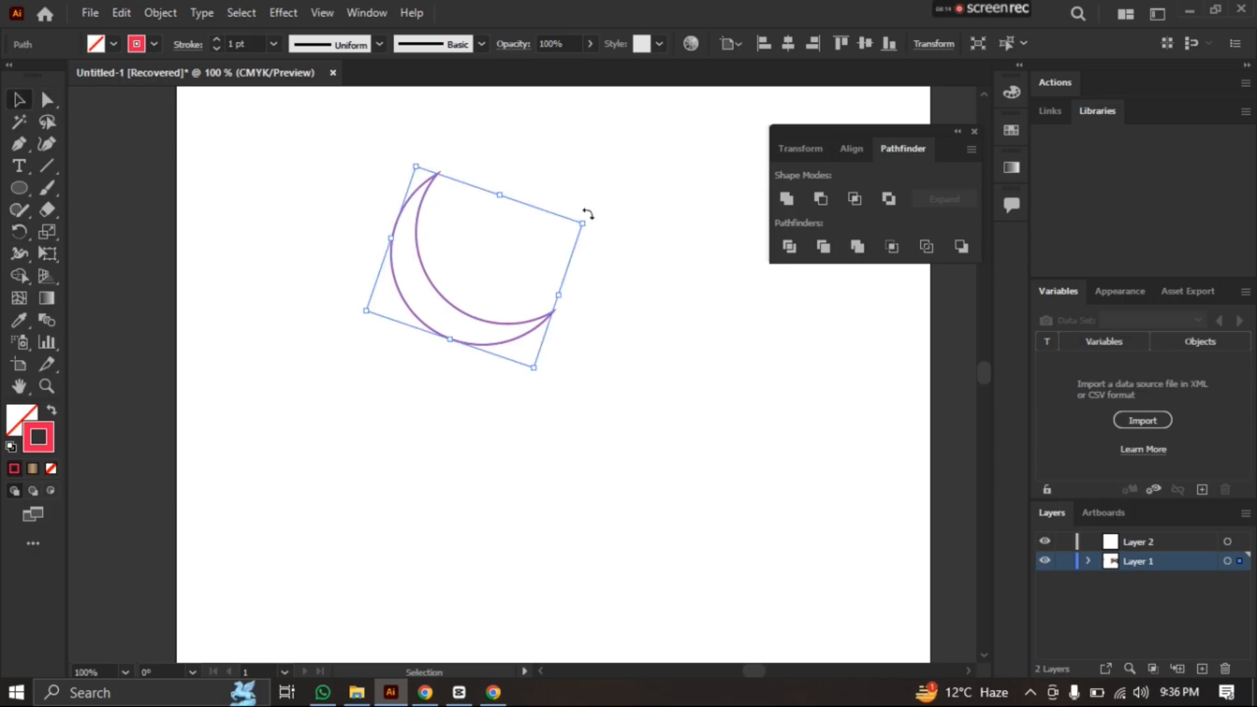
drag(588, 214, 647, 257)
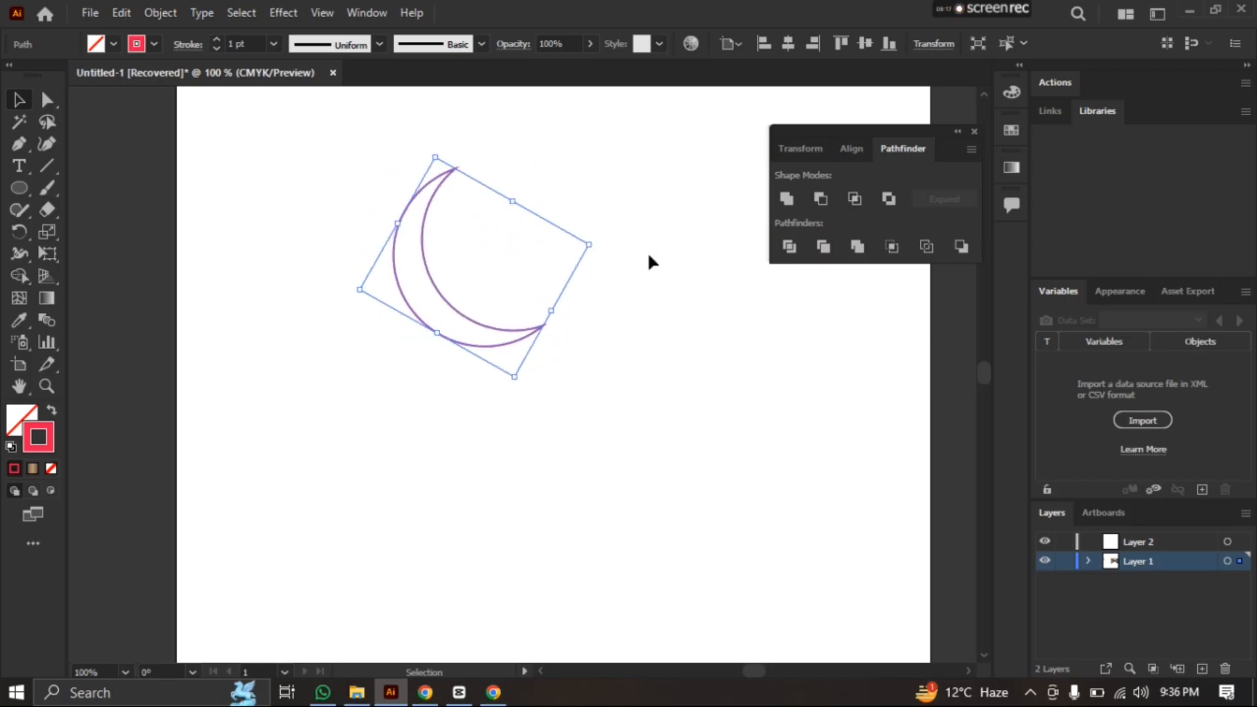
click(659, 265)
Undo the crescent's rotations and move, the Minus Front cut and the circle copy, back to the single original circle
key(ctrl+z)
key(ctrl+z)
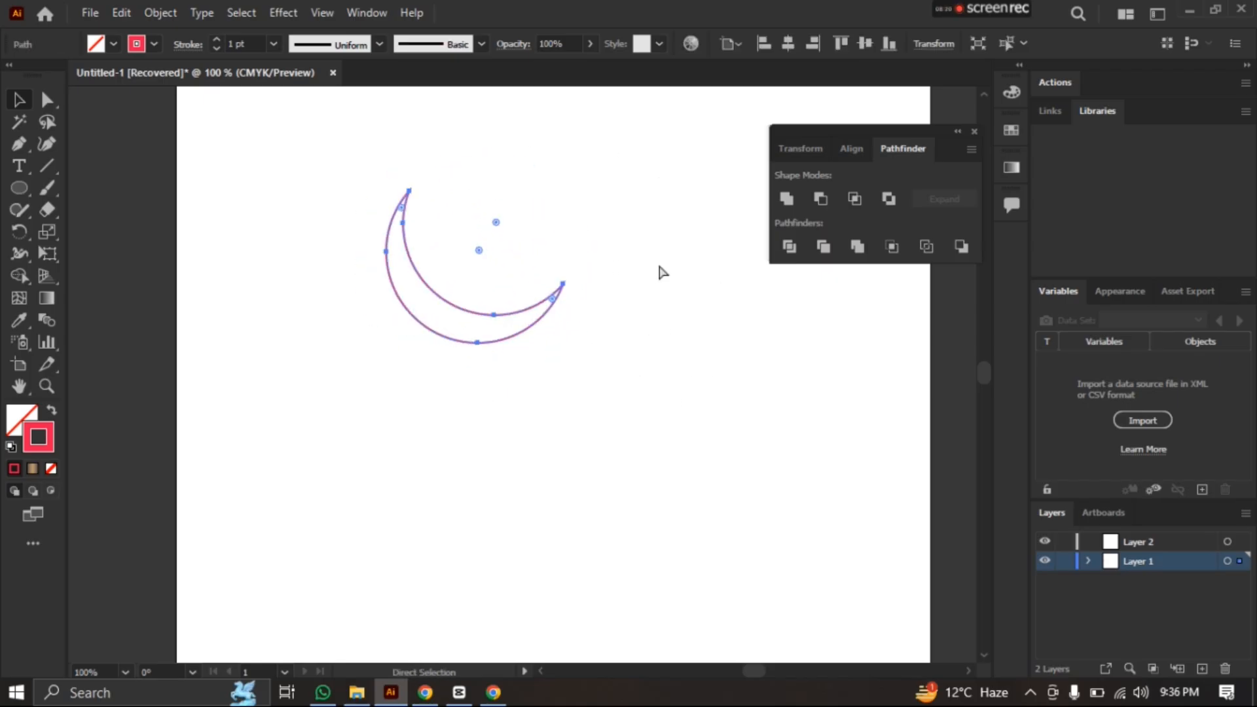
key(ctrl+z)
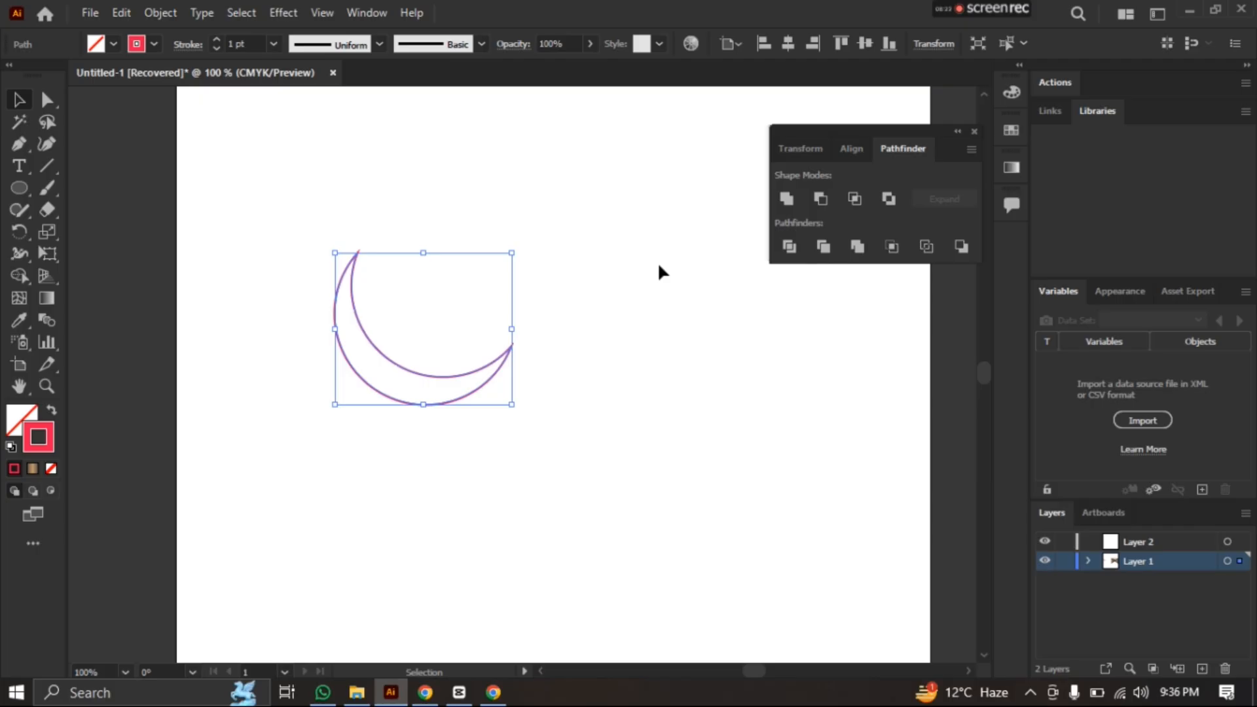
key(ctrl+z)
key(ctrl+z)
key(ctrl+z)
key(ctrl+z)
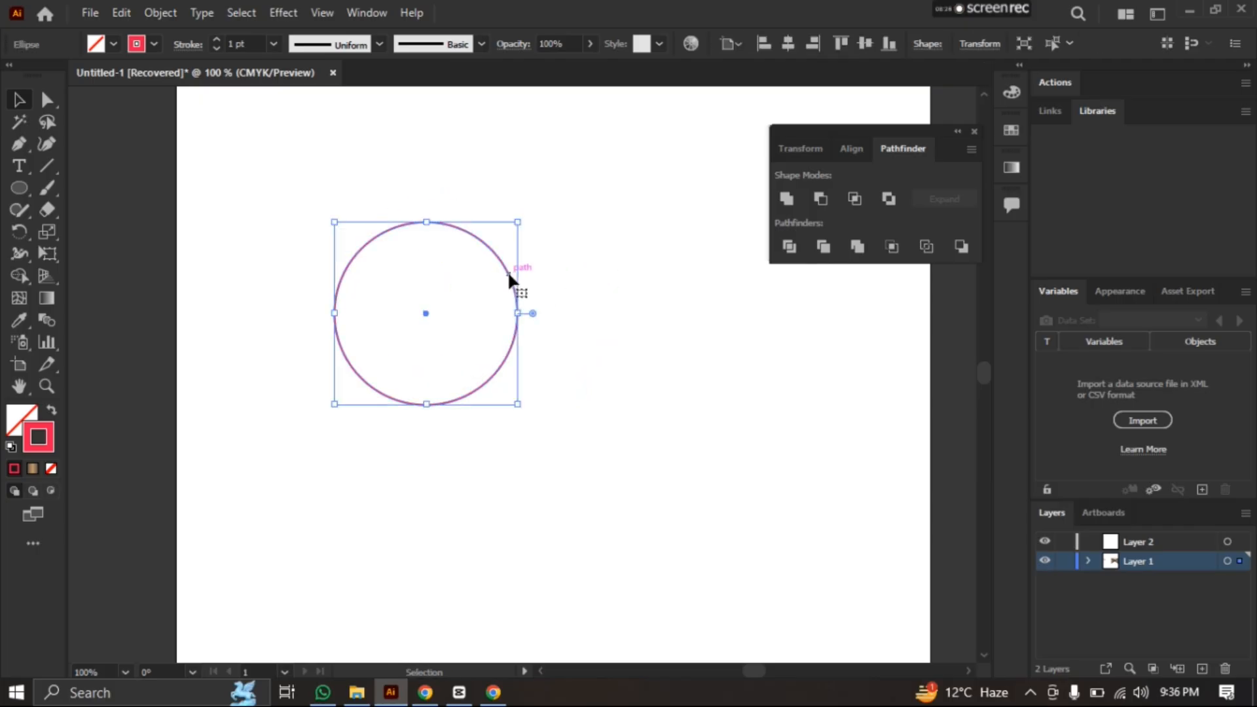
Duplicate the circle to its right and shift the copy left so it overlaps the original's right part
drag(508, 270, 717, 288)
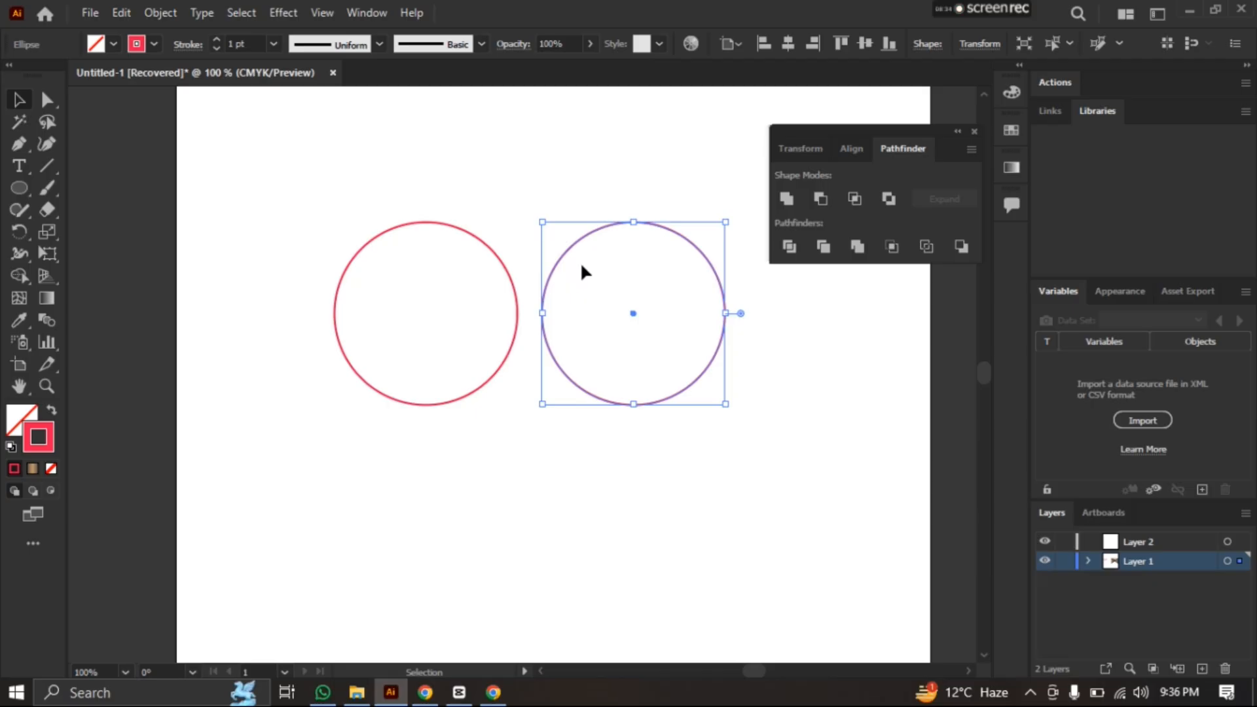
click(603, 260)
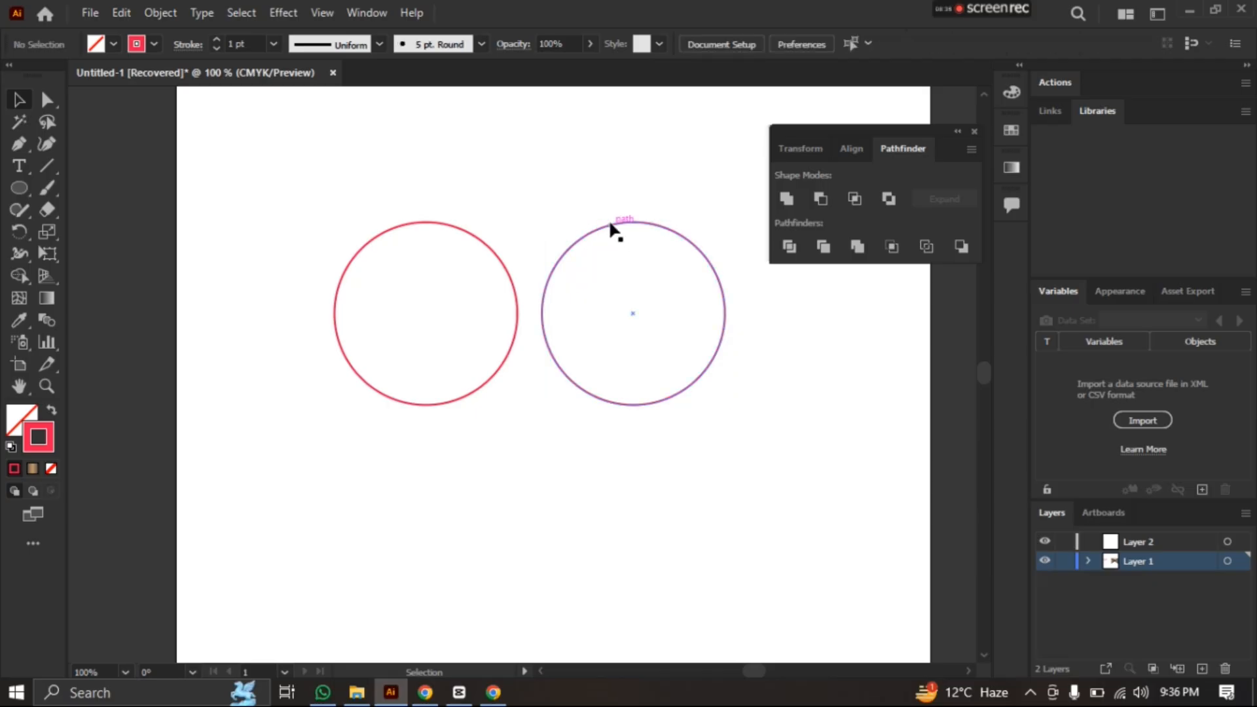
drag(611, 226, 514, 226)
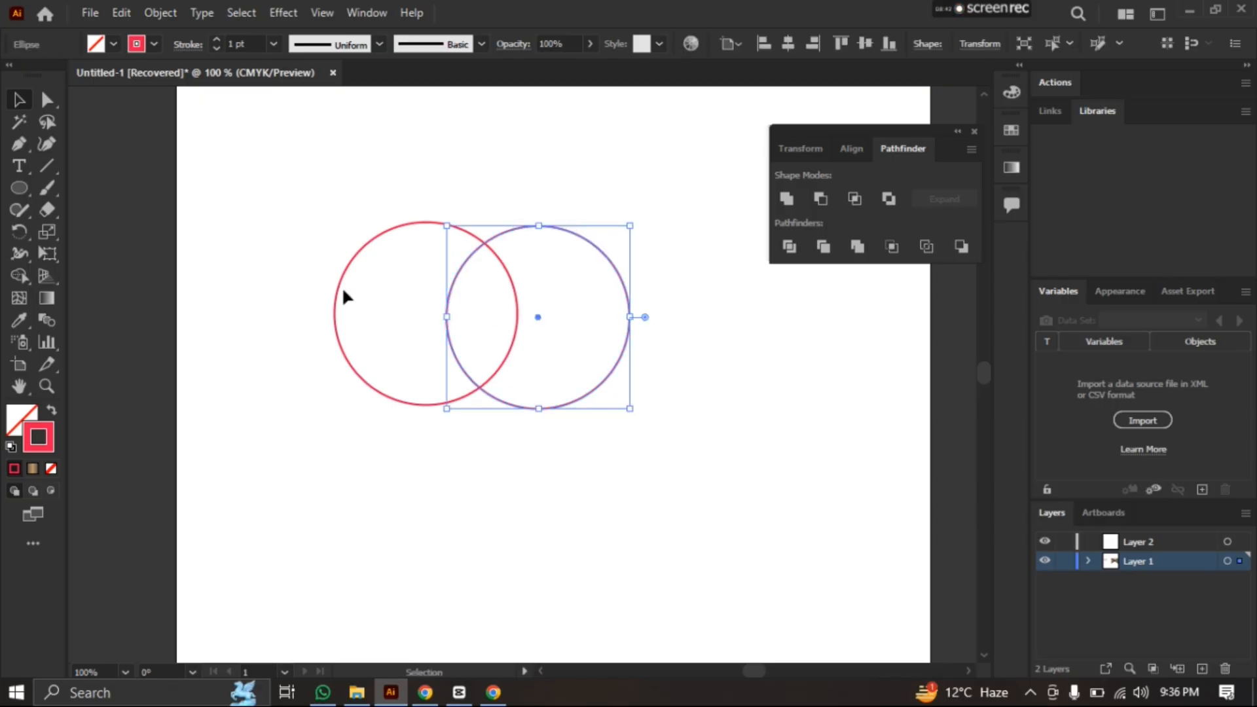
Select both overlapping circles and apply the Intersect shape mode to keep only their lens-shaped overlap
drag(240, 174, 723, 466)
click(854, 201)
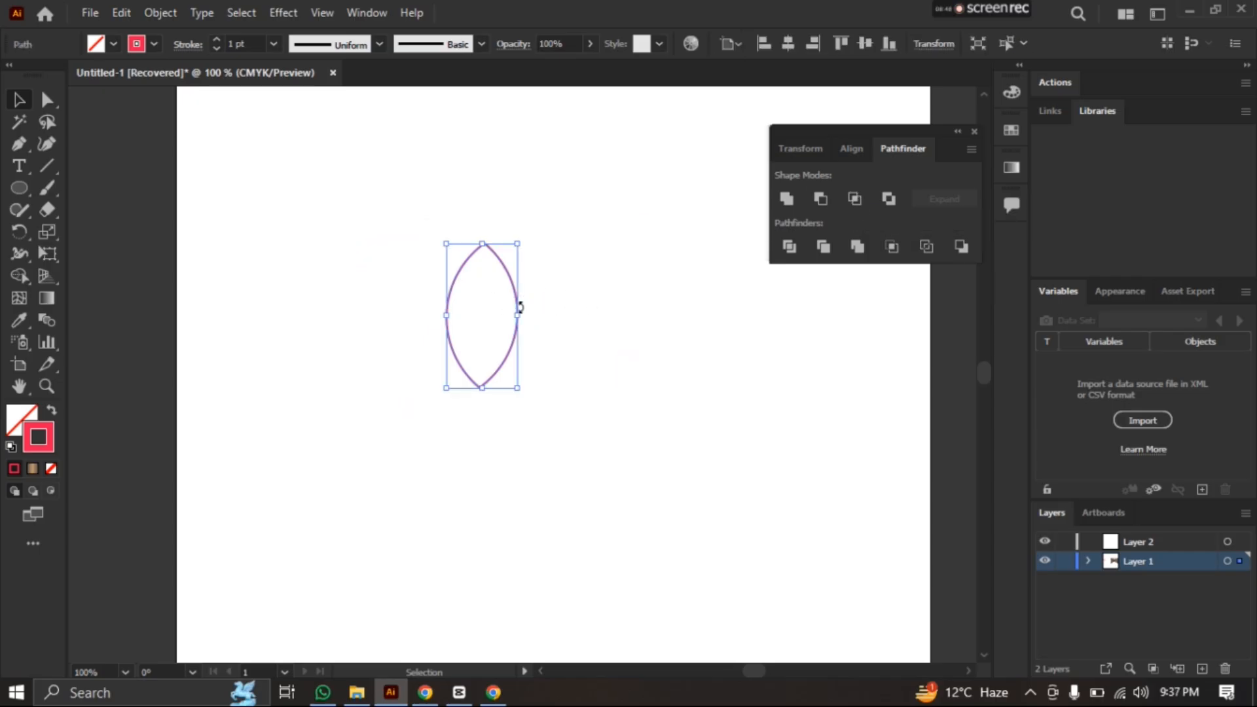
click(548, 429)
drag(401, 210, 620, 467)
Undo the intersection and the circle copy, back to the single original circle
key(ctrl+z)
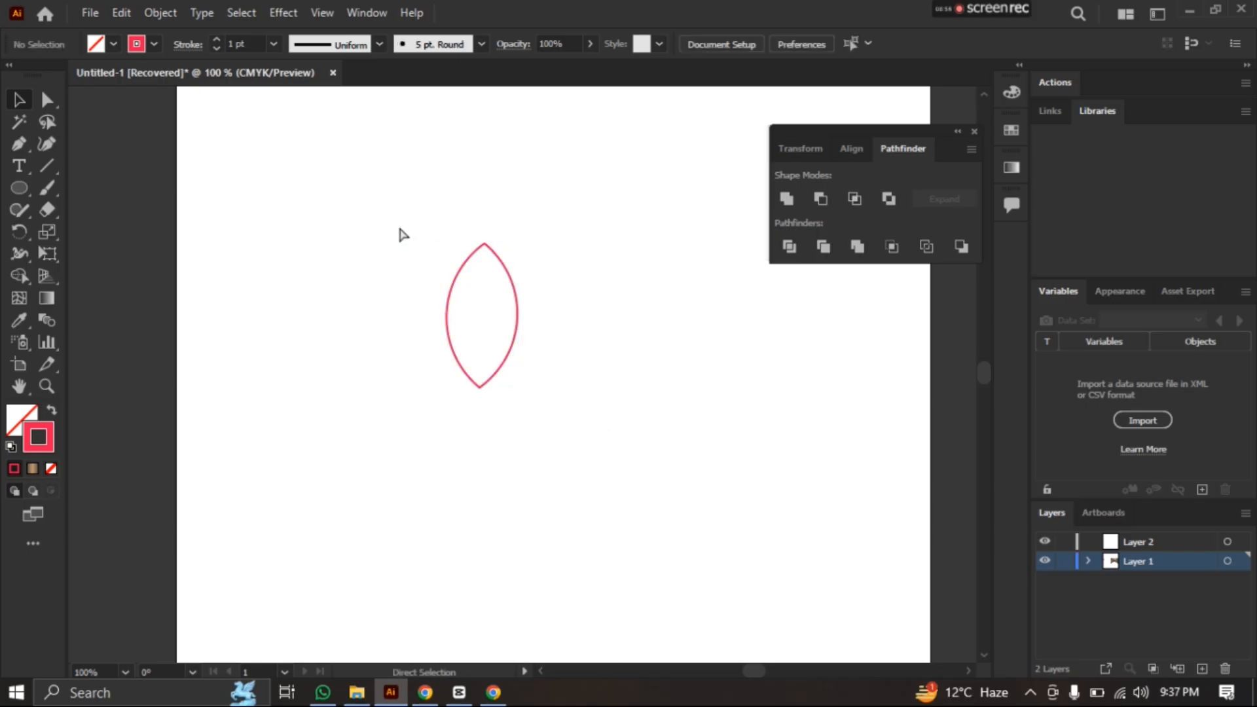
key(ctrl+z)
key(ctrl+z)
key(ctrl+z)
key(ctrl+z)
key(v)
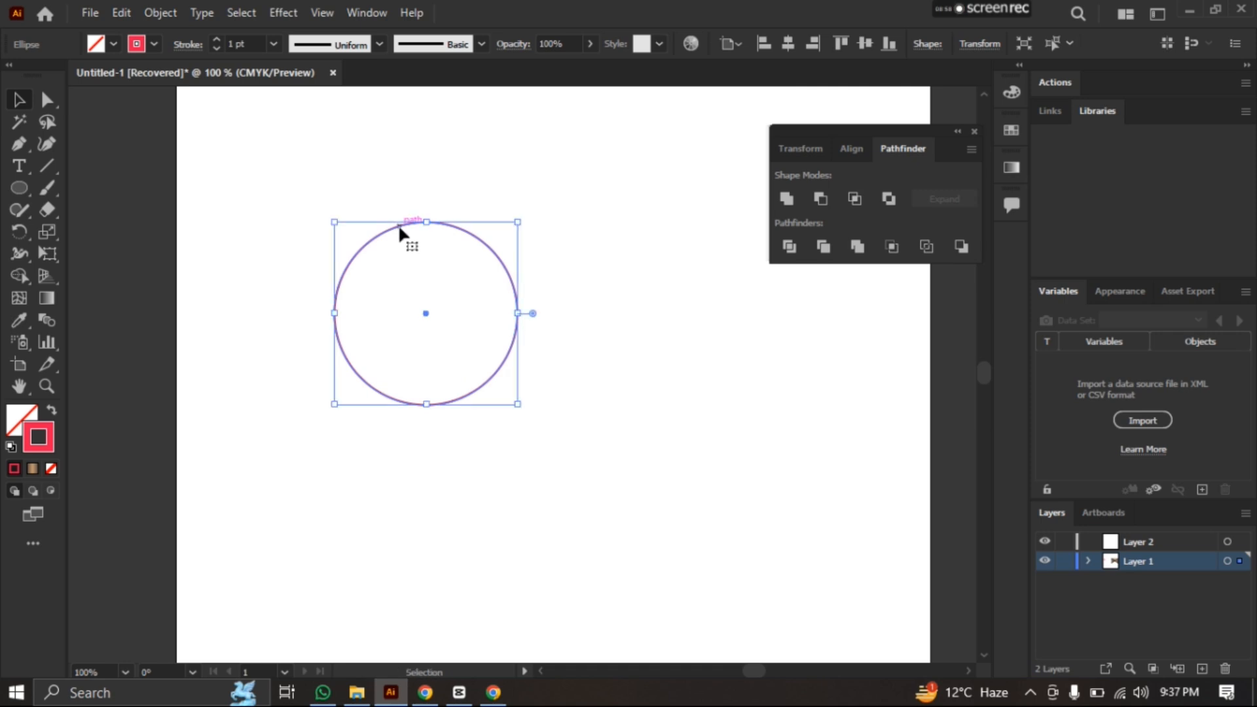
Deselect the circle and draw a small, narrow upright ellipse straddling its top edge
click(621, 266)
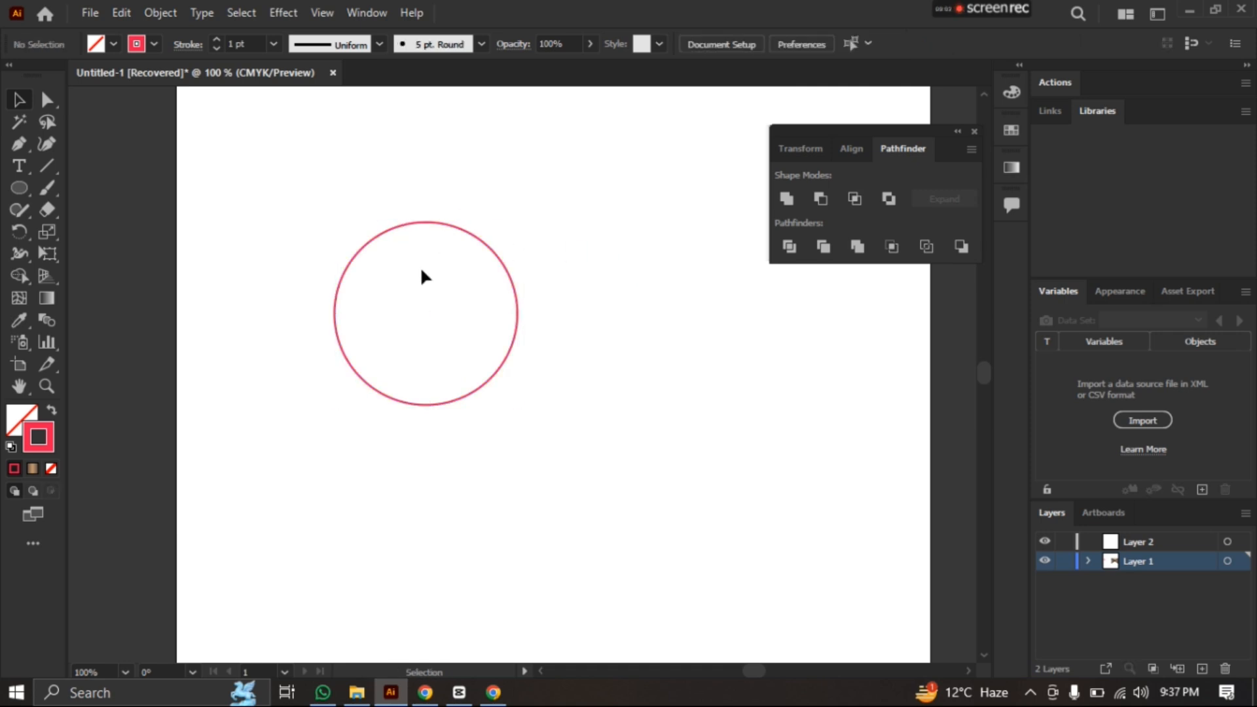
click(25, 186)
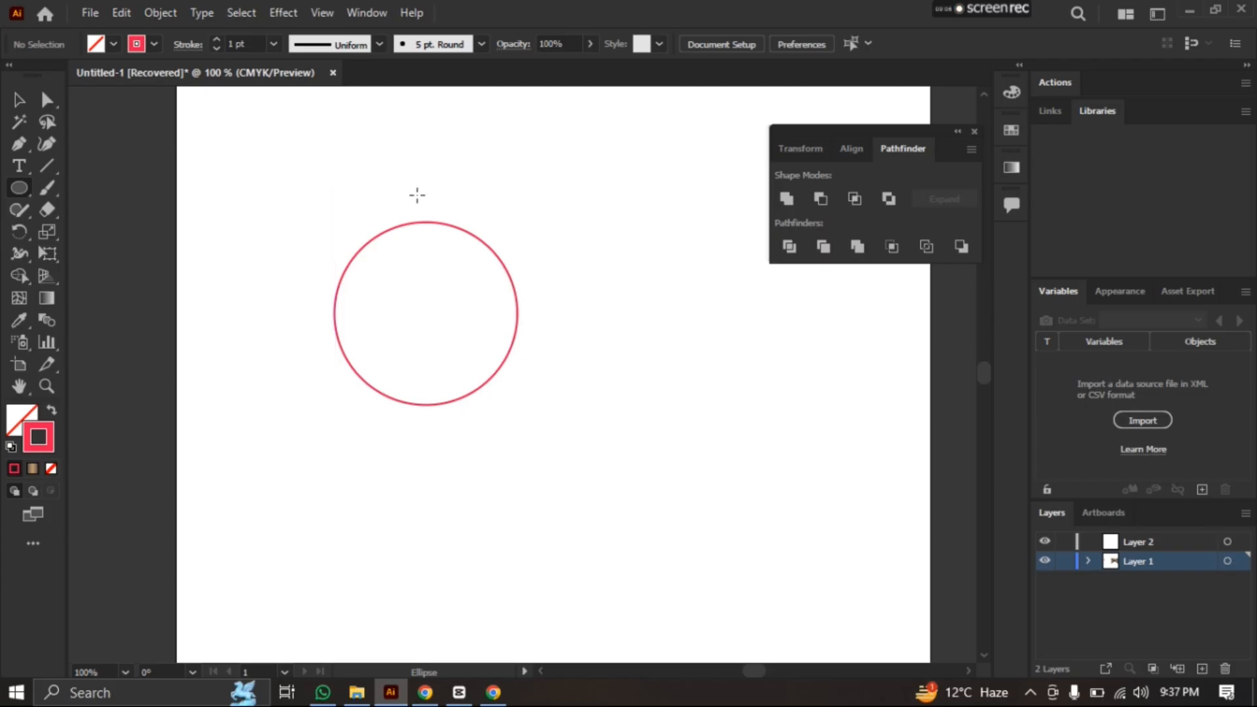
drag(417, 194, 443, 255)
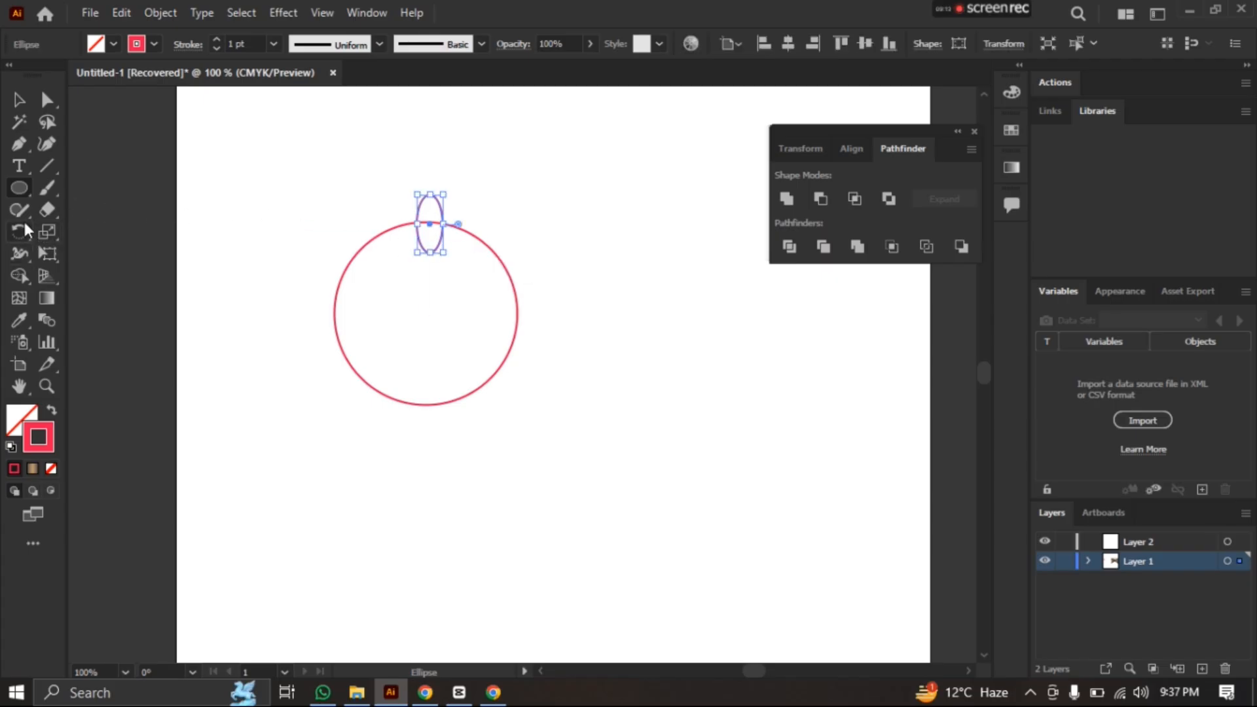
Rotate copies of the narrow ellipse around the circle's center until eight are evenly spaced along its edge, and deselect them
click(20, 231)
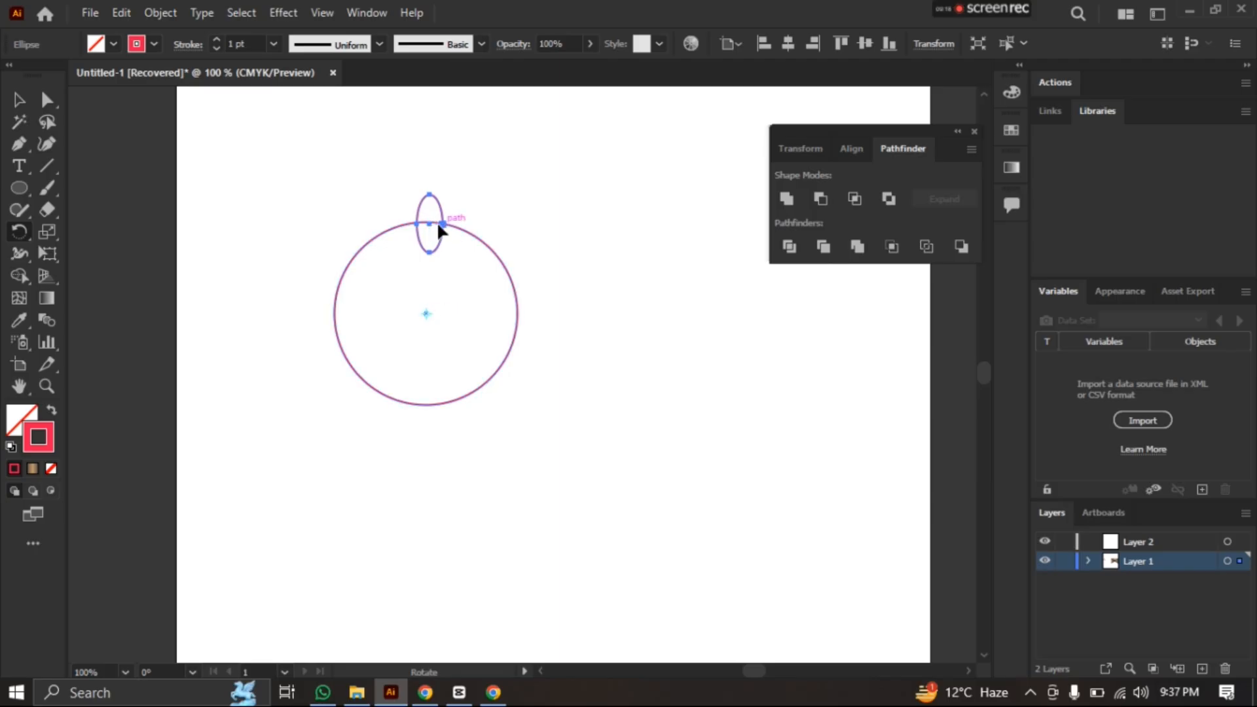
drag(438, 225, 486, 236)
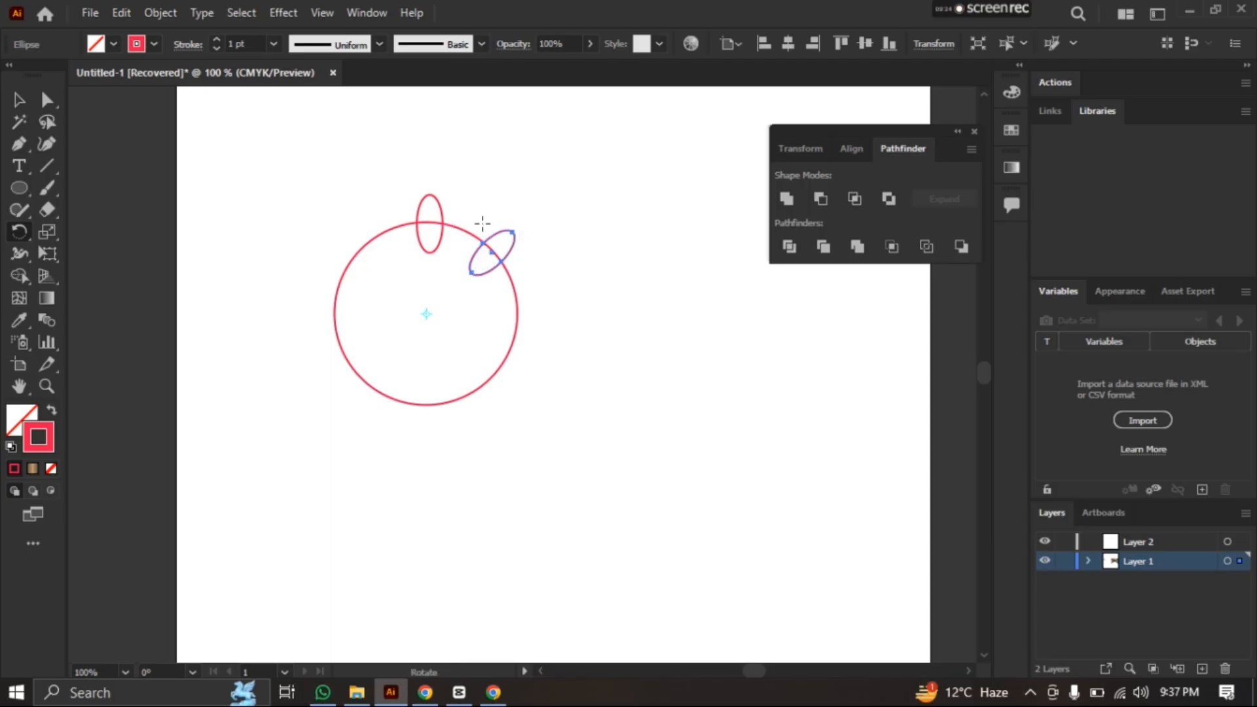
key(ctrl+d)
key(ctrl+d)
key(ctrl+d)
key(ctrl+d)
key(ctrl+d)
key(ctrl+d)
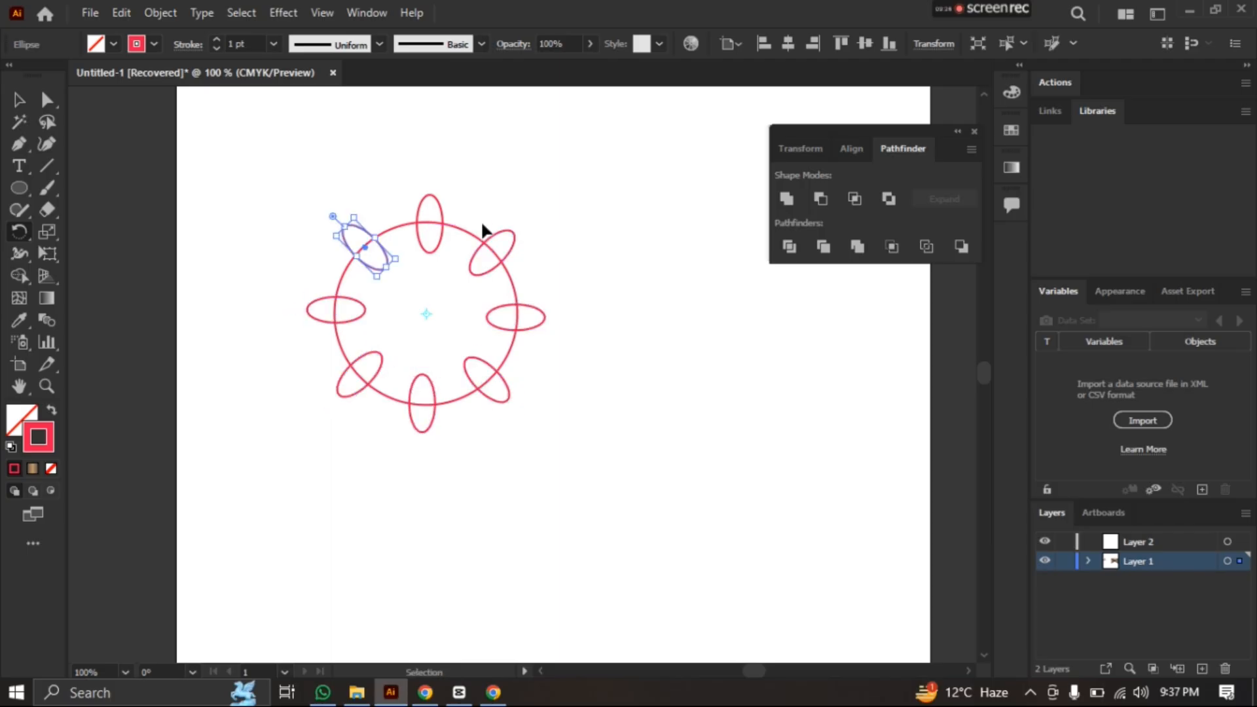
key(ctrl+shift+a)
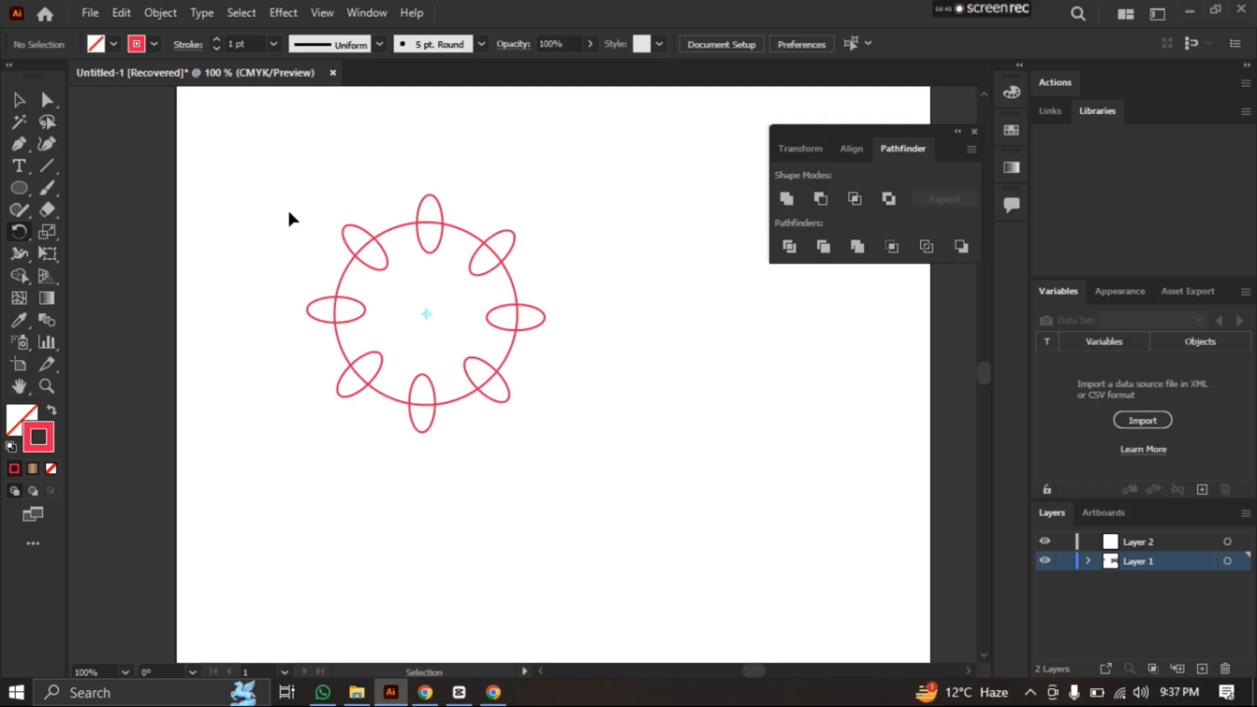
Undo all the rotated ellipse copies, keeping the first ellipse at the circle's top edge
key(ctrl+z)
key(ctrl+z)
key(ctrl+z)
key(ctrl+z)
key(ctrl+z)
key(ctrl+z)
key(ctrl+z)
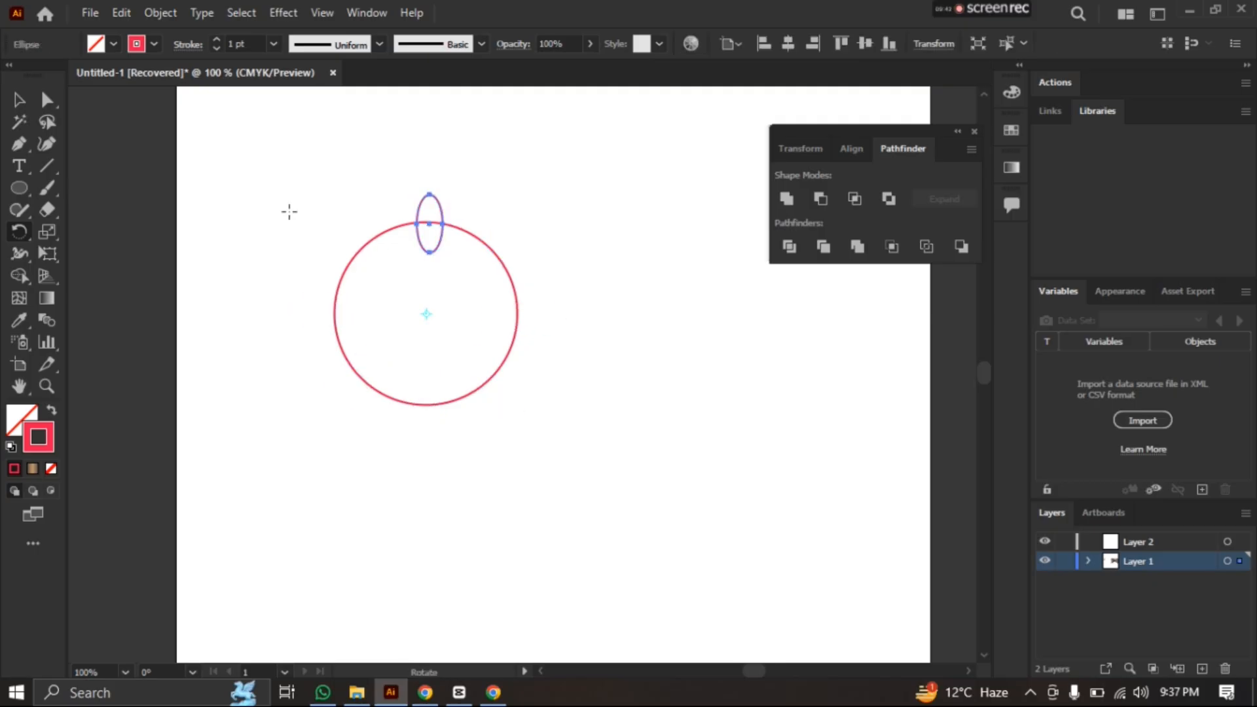
Shift the narrow ellipse slightly upward on the circle's top edge and align both shapes to a shared horizontal center
click(18, 100)
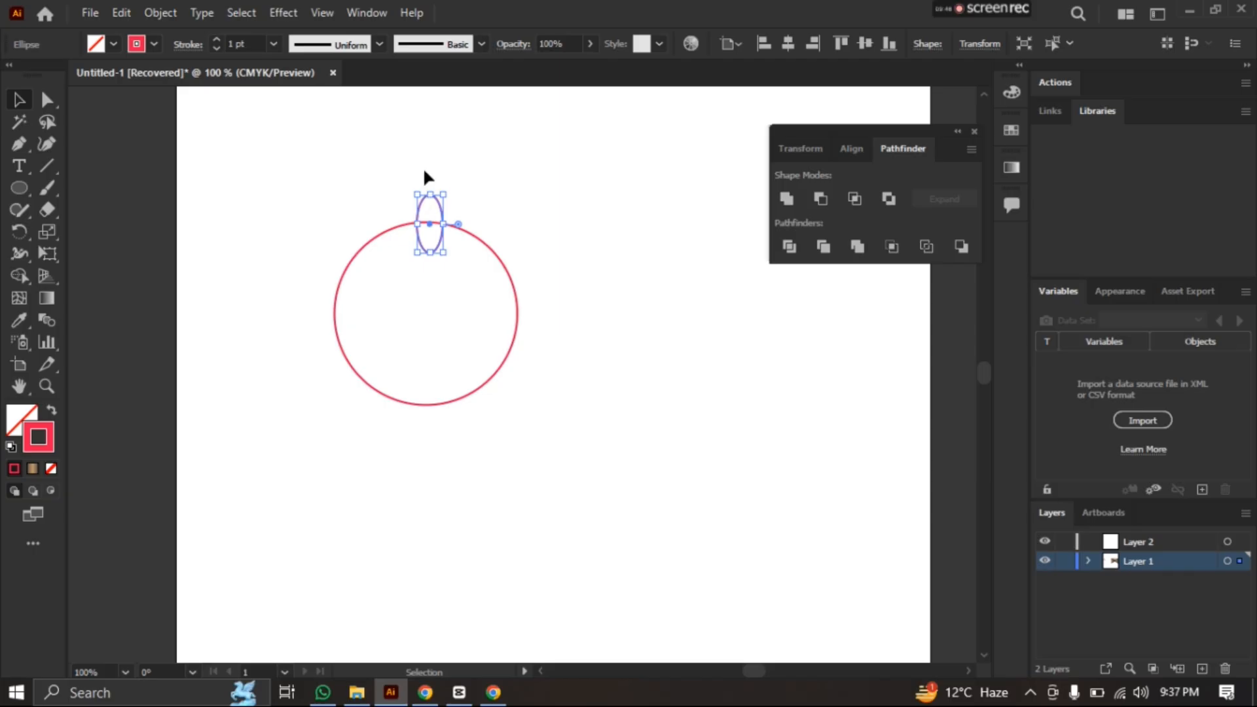
click(430, 196)
drag(430, 196, 429, 192)
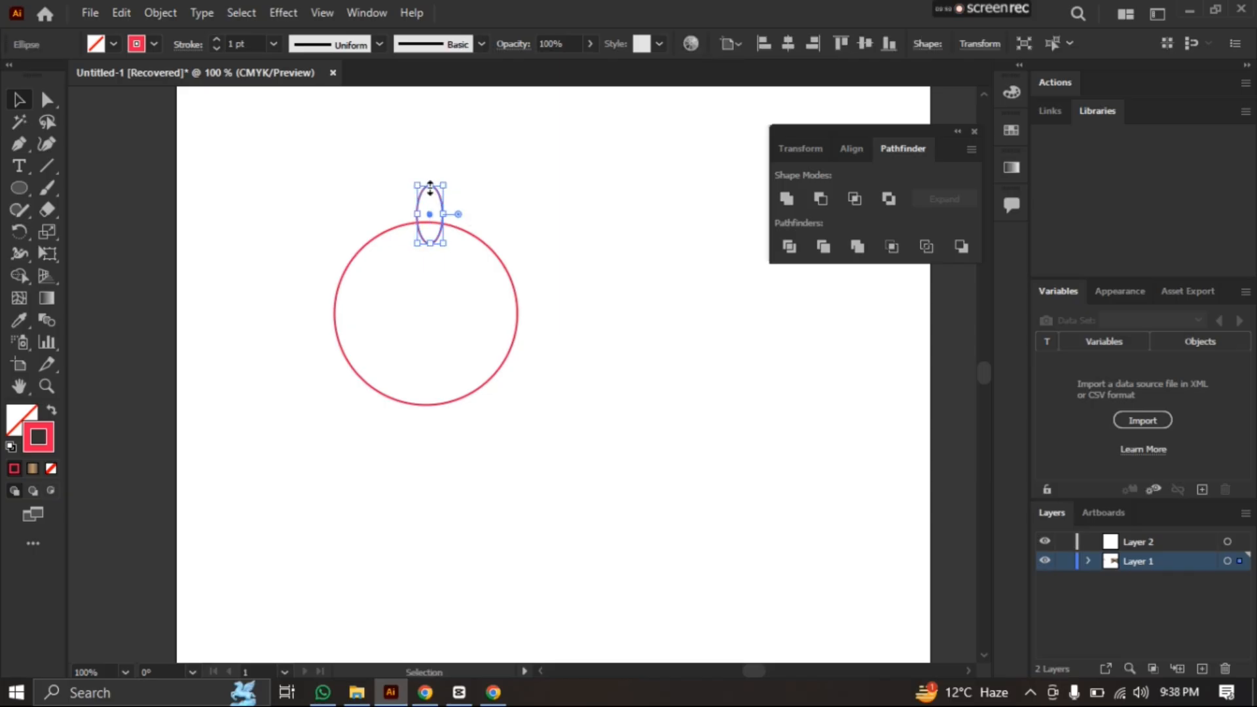
drag(333, 154, 525, 446)
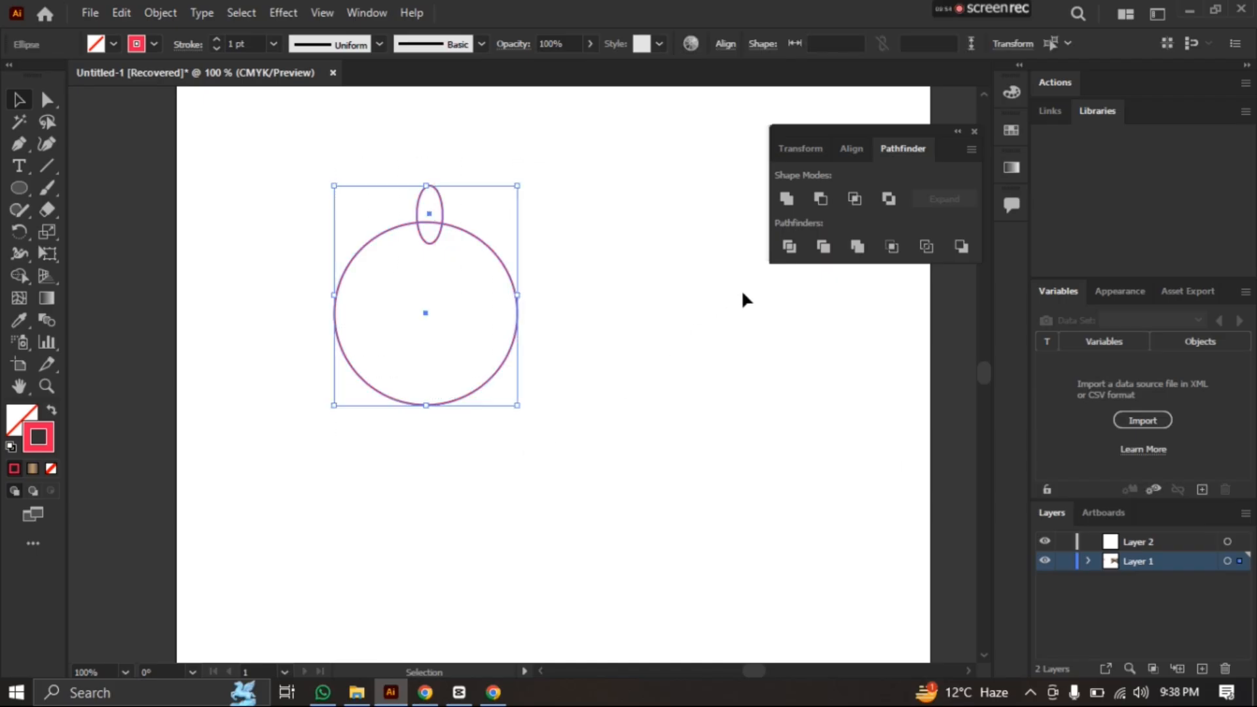
click(858, 151)
click(818, 199)
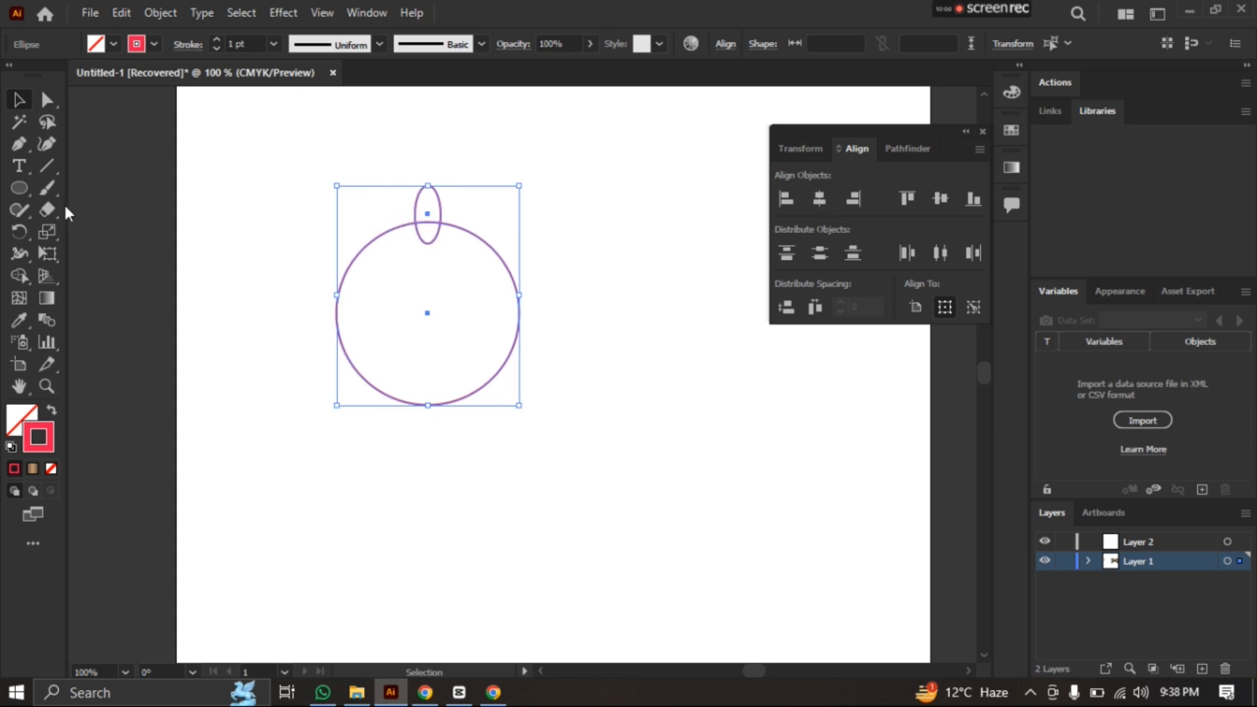
Rotate copies of the selected ellipse and circle around the circle's center until eight ellipses are evenly spaced, and deselect everything
click(20, 230)
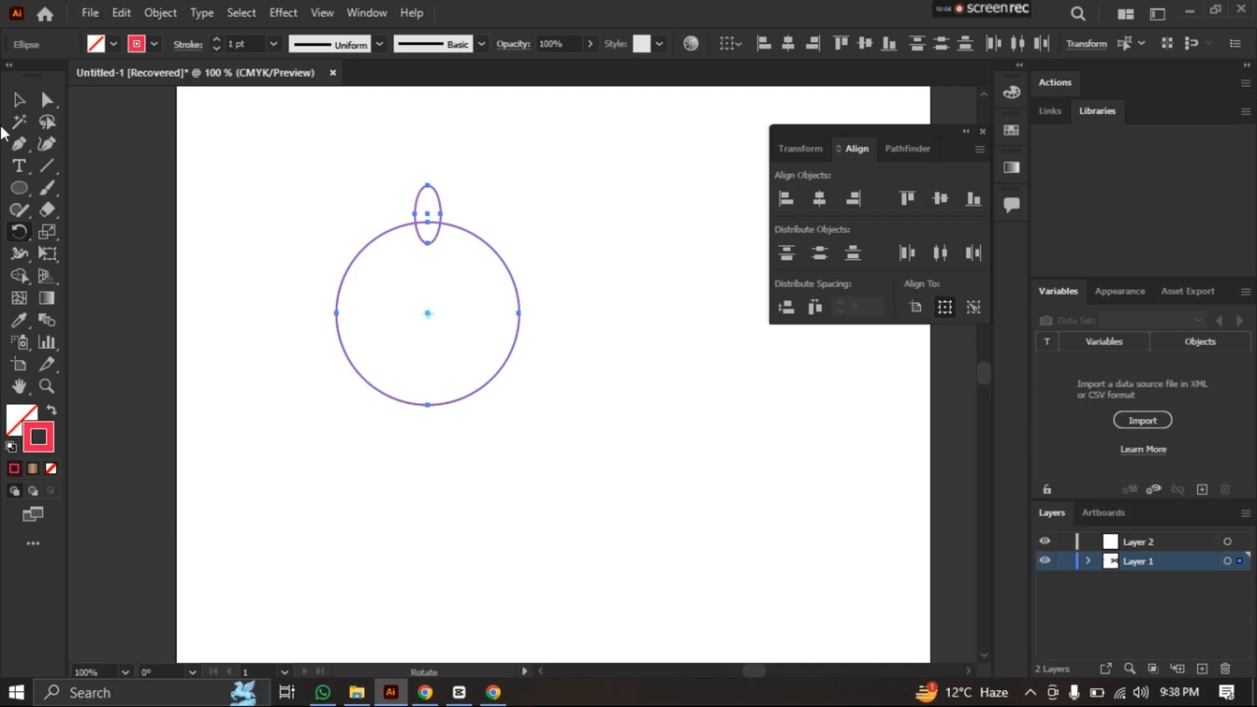
click(20, 98)
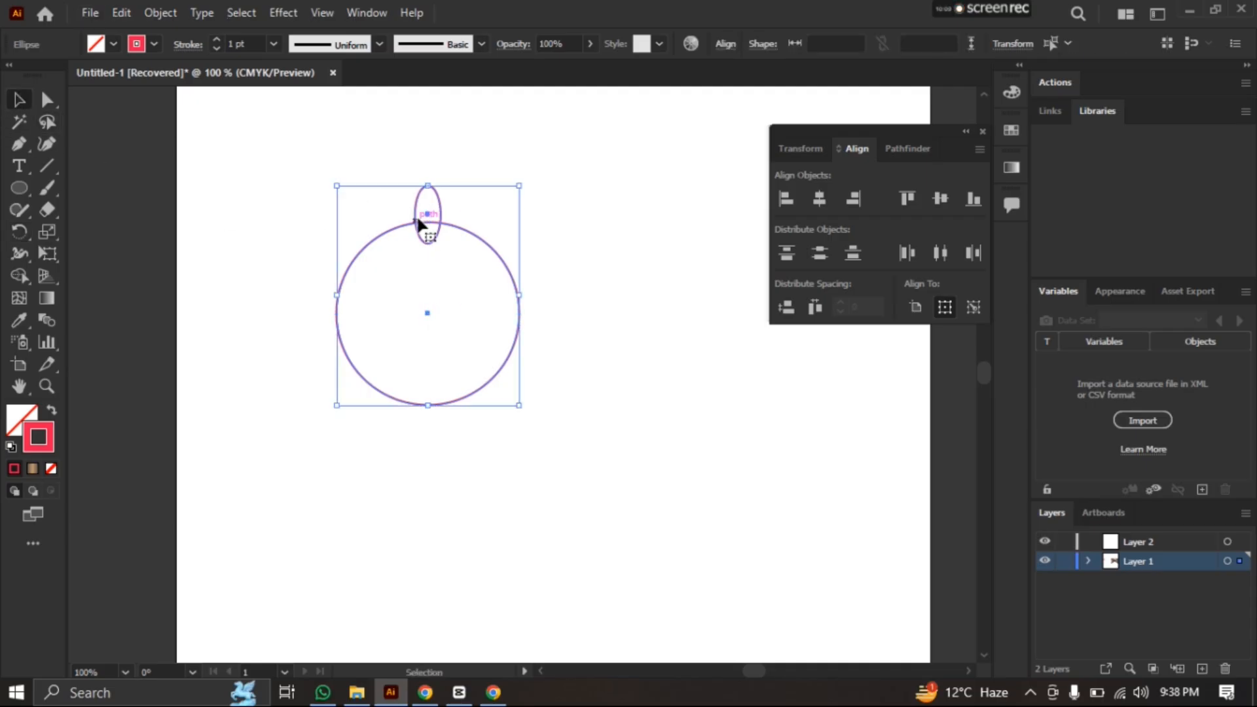
click(23, 229)
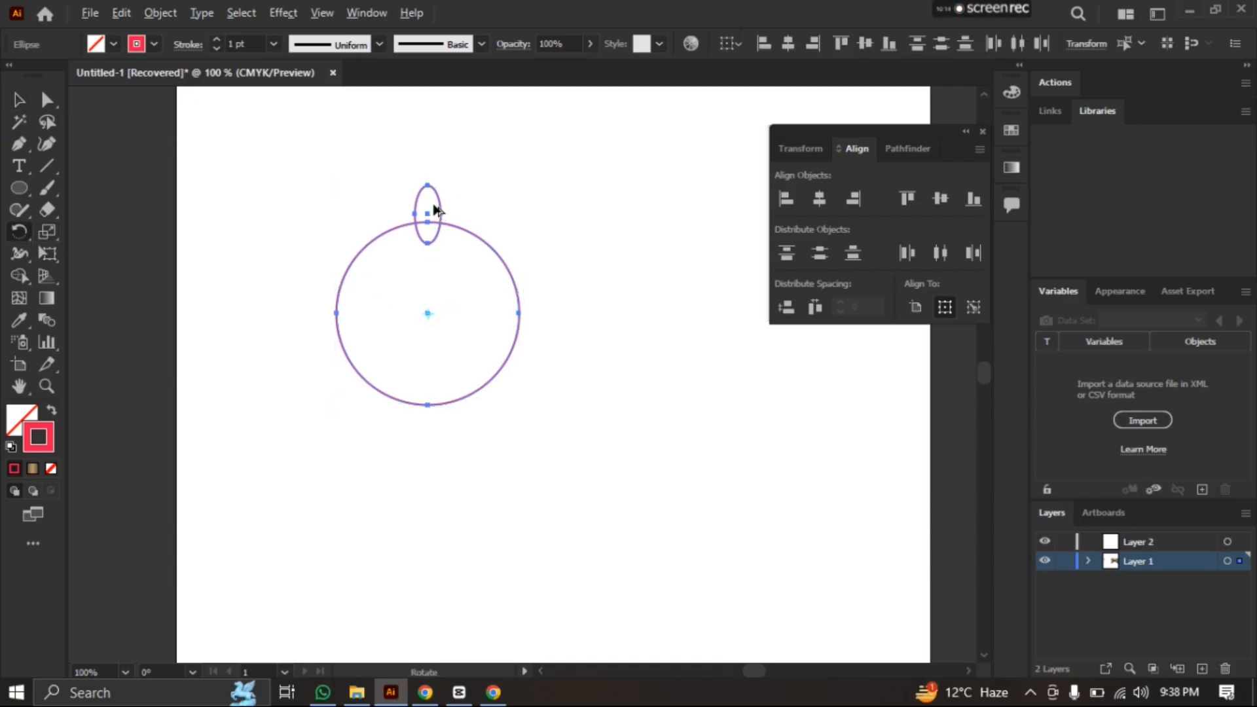
drag(435, 207, 514, 242)
key(ctrl+d)
key(ctrl+d)
key(ctrl+d)
key(ctrl+d)
key(ctrl+d)
key(ctrl+d)
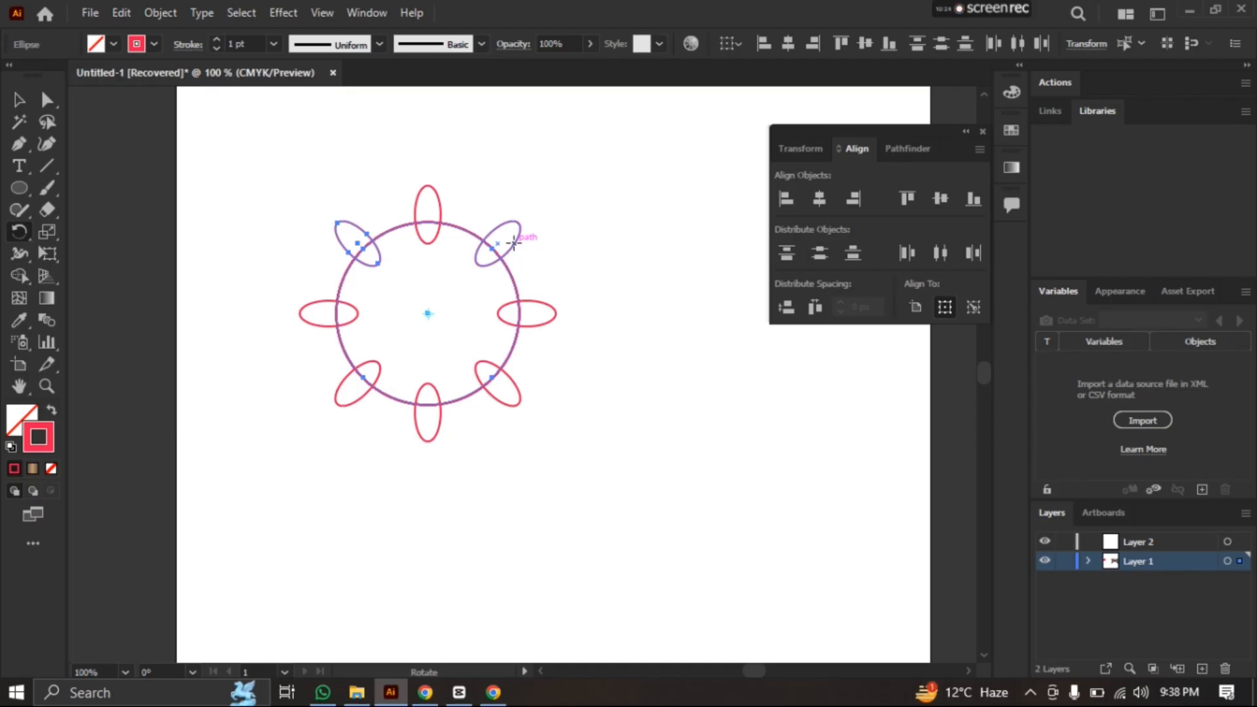
click(21, 104)
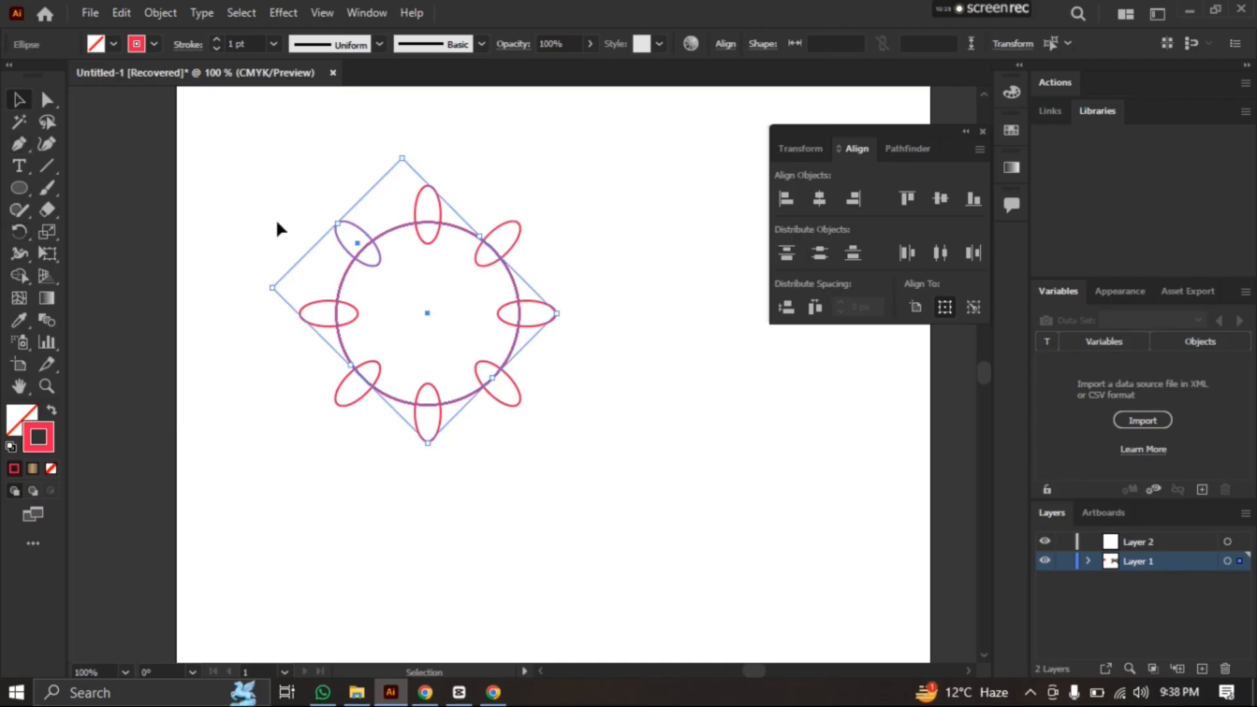
click(255, 157)
drag(246, 150, 600, 483)
click(650, 405)
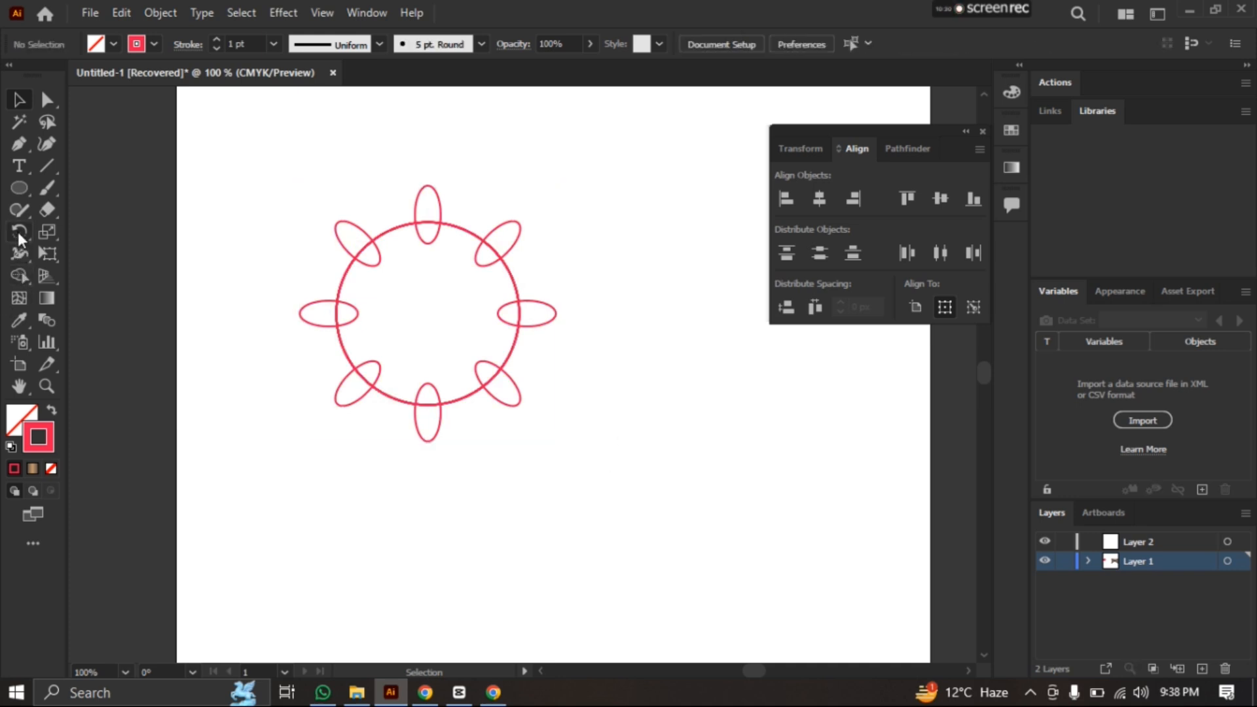
Draw a small circle inside the ring of ellipses and nudge it sideways to the large circle's center
click(18, 188)
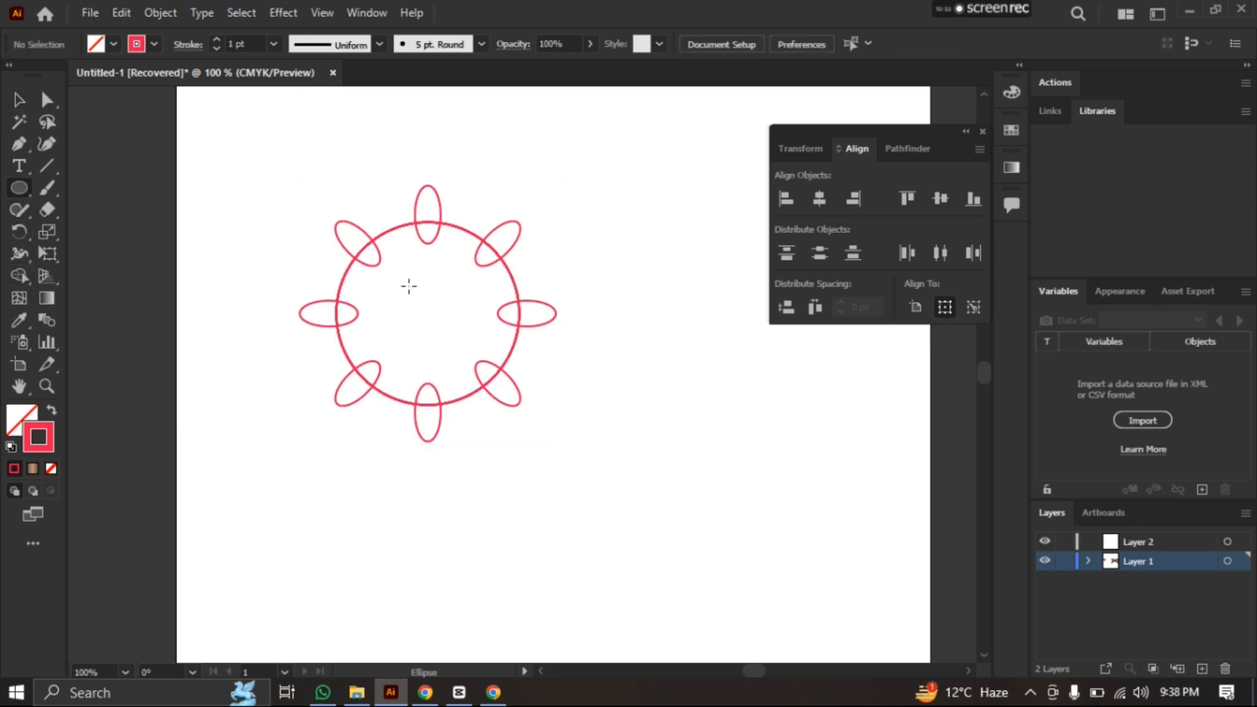
drag(410, 287, 460, 331)
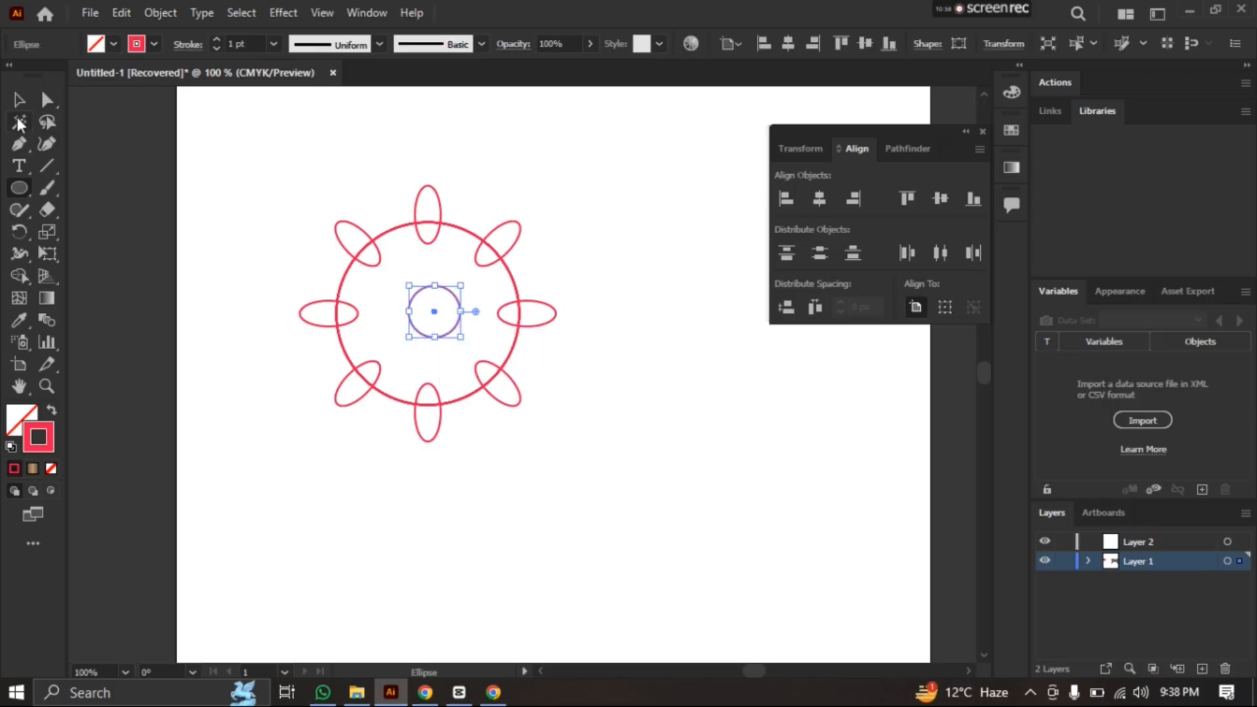
key(Left)
key(Left)
key(Left)
key(Left)
key(Left)
key(Left)
key(Left)
key(Left)
key(Left)
key(Left)
key(Left)
key(Left)
key(Right)
key(Right)
key(Right)
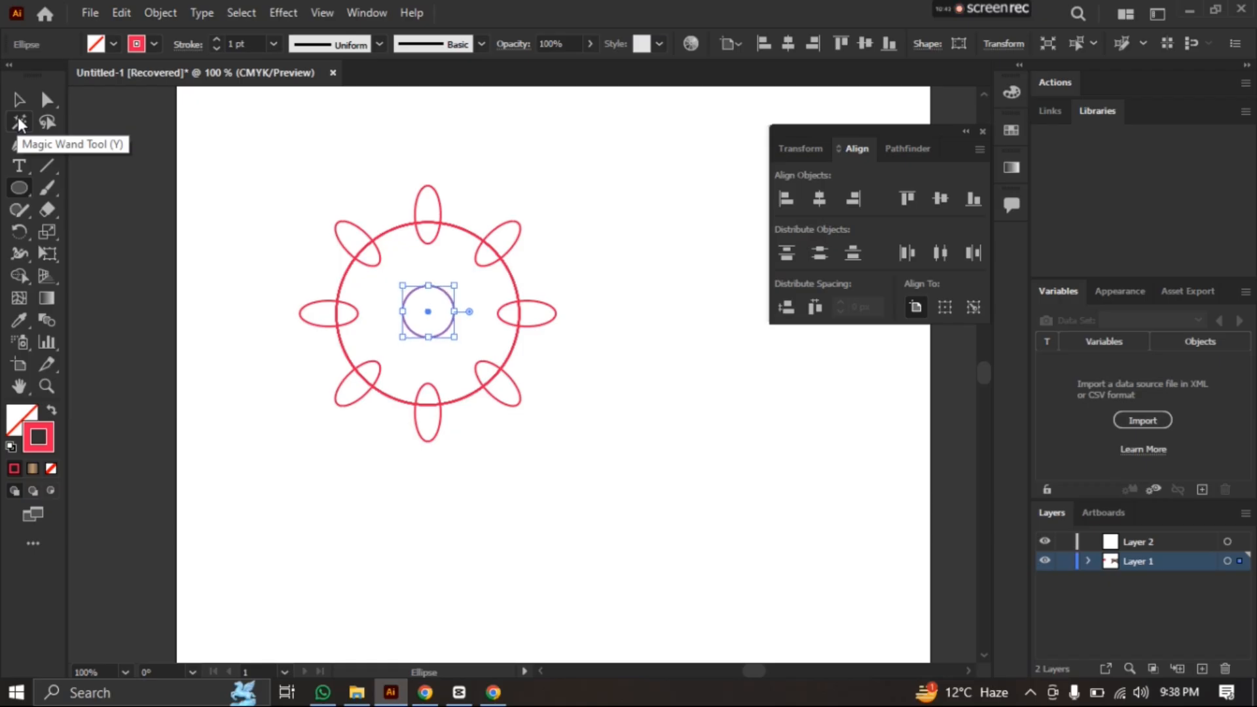
Try to subtract the ellipses and small inner circle from the large circle with Minus Front
click(19, 100)
drag(179, 153, 645, 486)
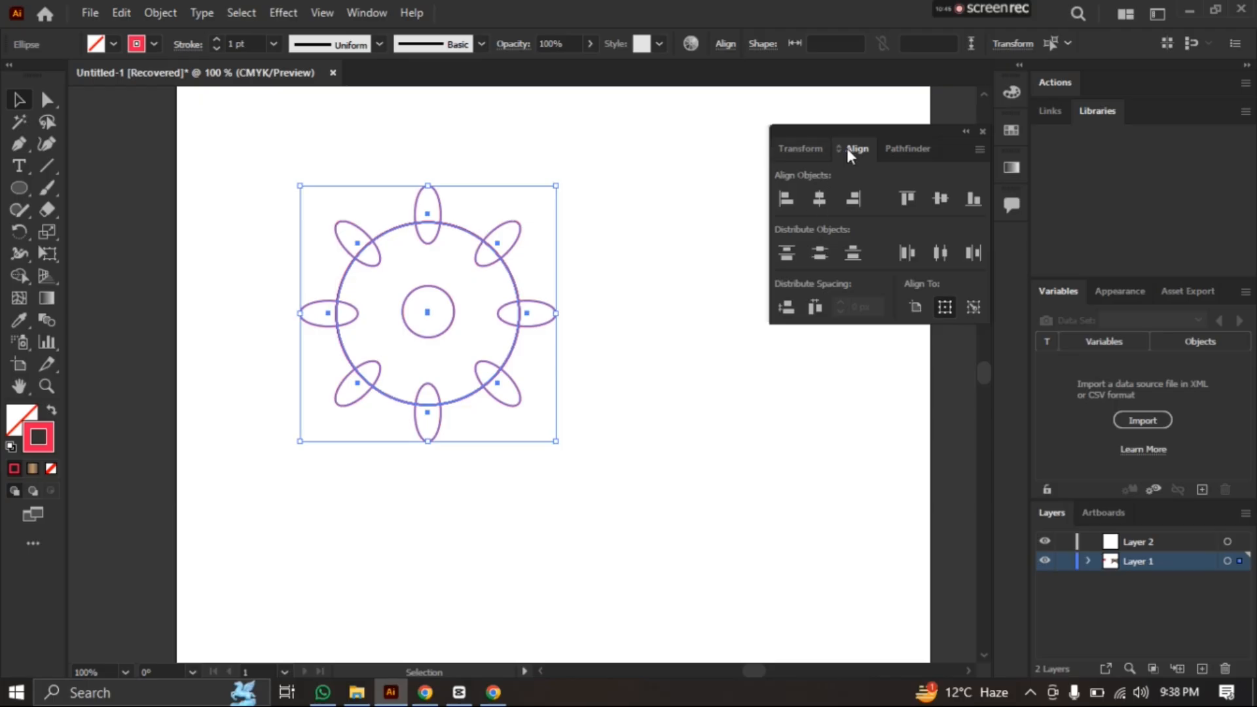
click(905, 149)
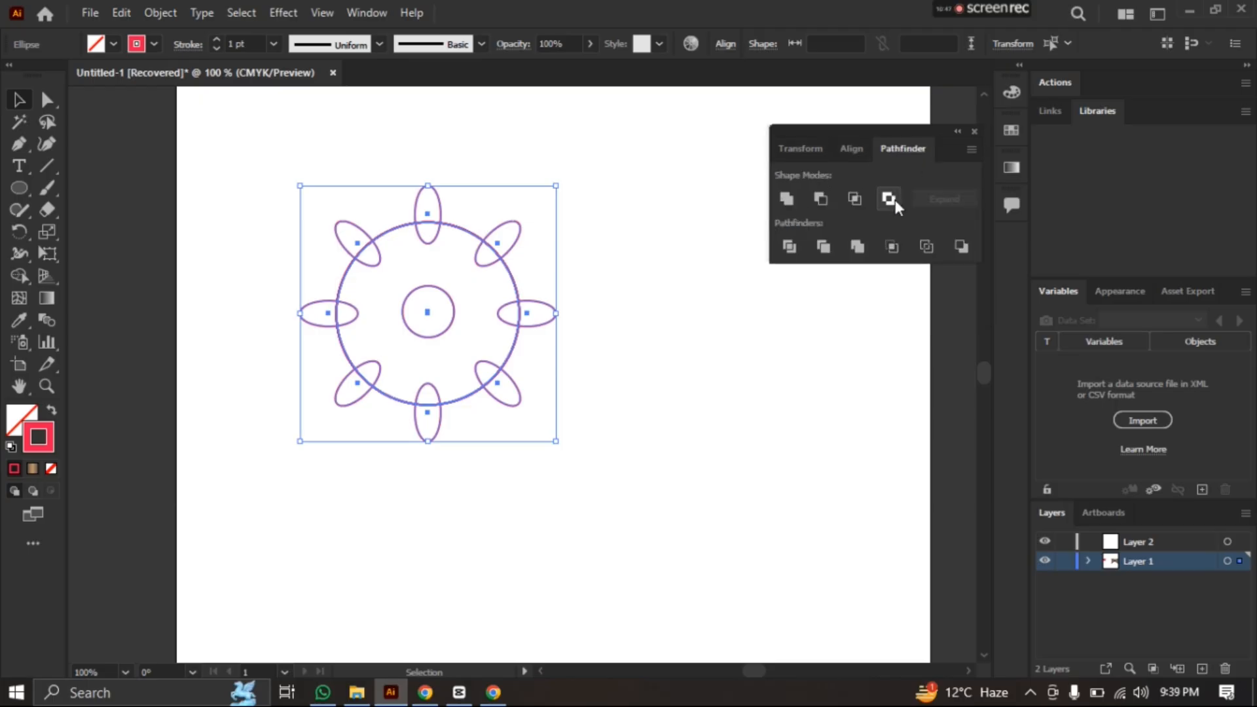
click(820, 199)
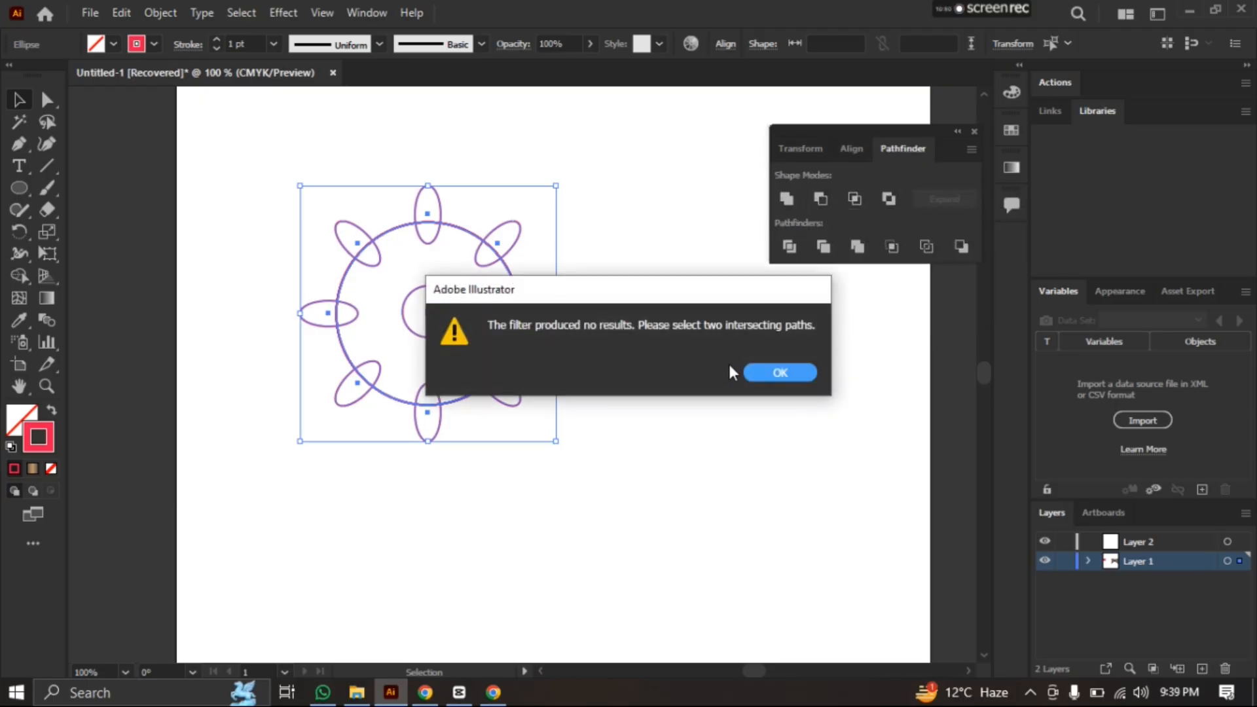
click(779, 372)
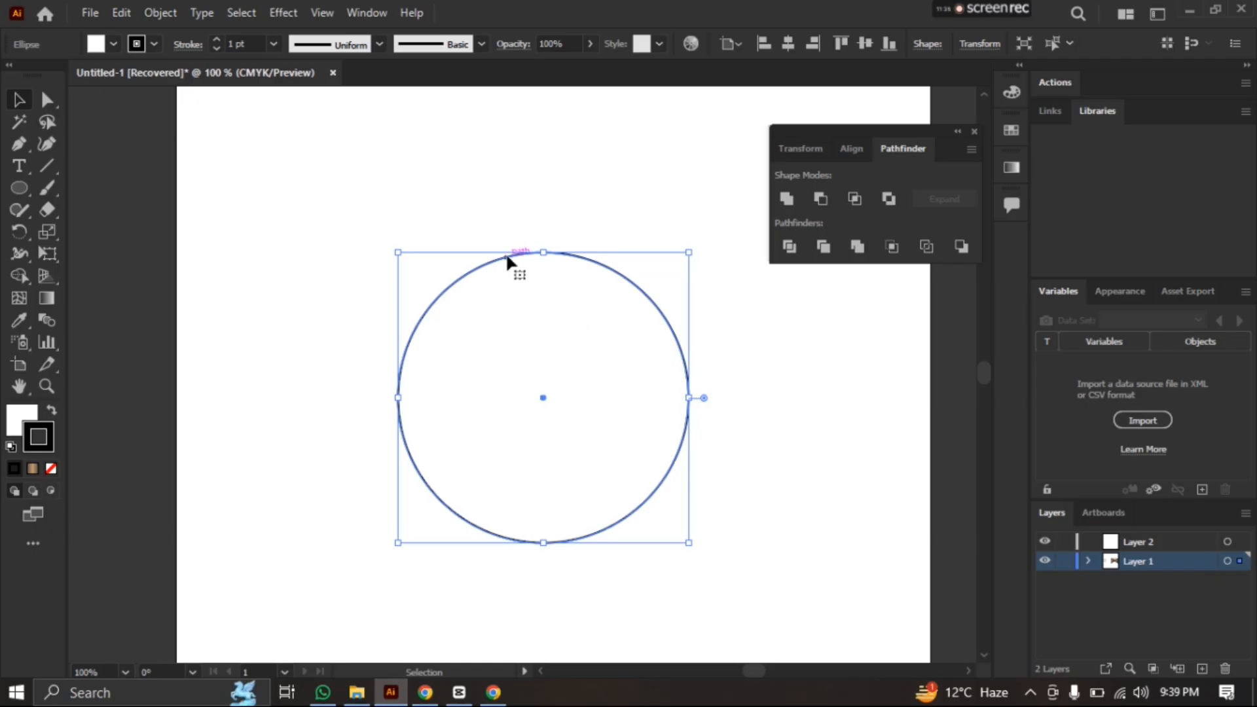
Move the large black-outlined circle up and to the left, and draw a small upright ellipse straddling its top edge
drag(506, 253, 438, 214)
click(224, 297)
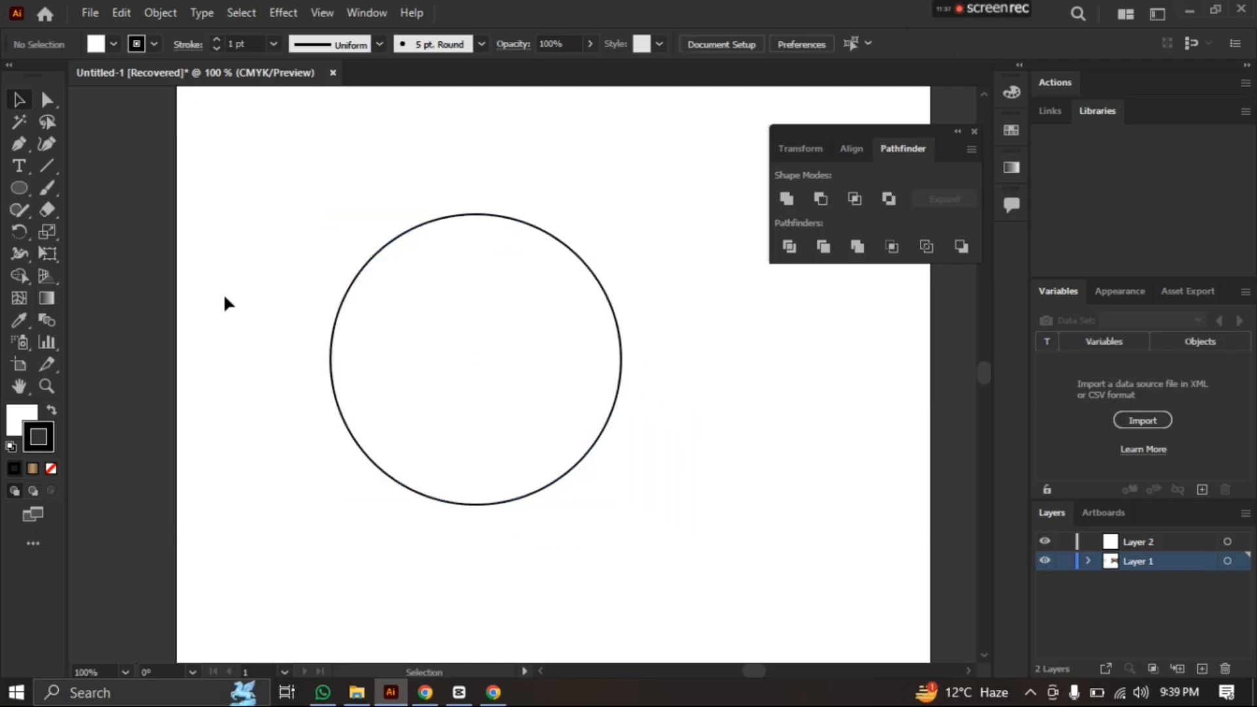
click(19, 188)
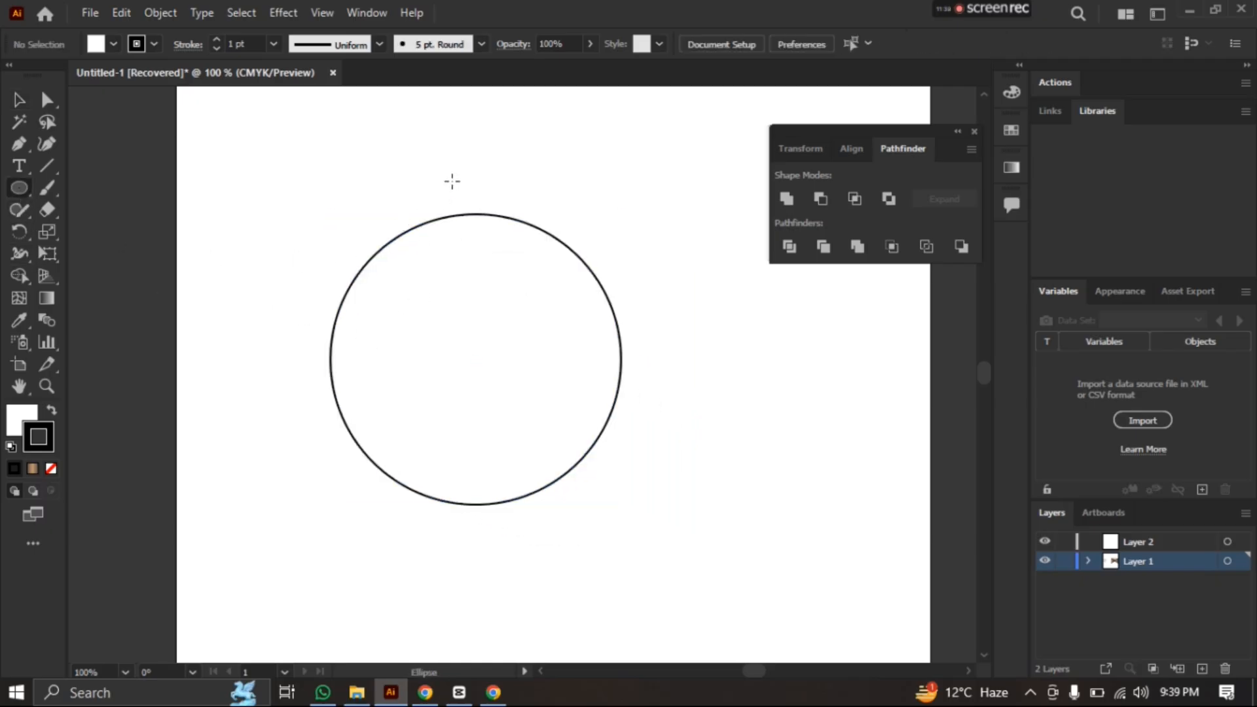
drag(451, 181, 493, 252)
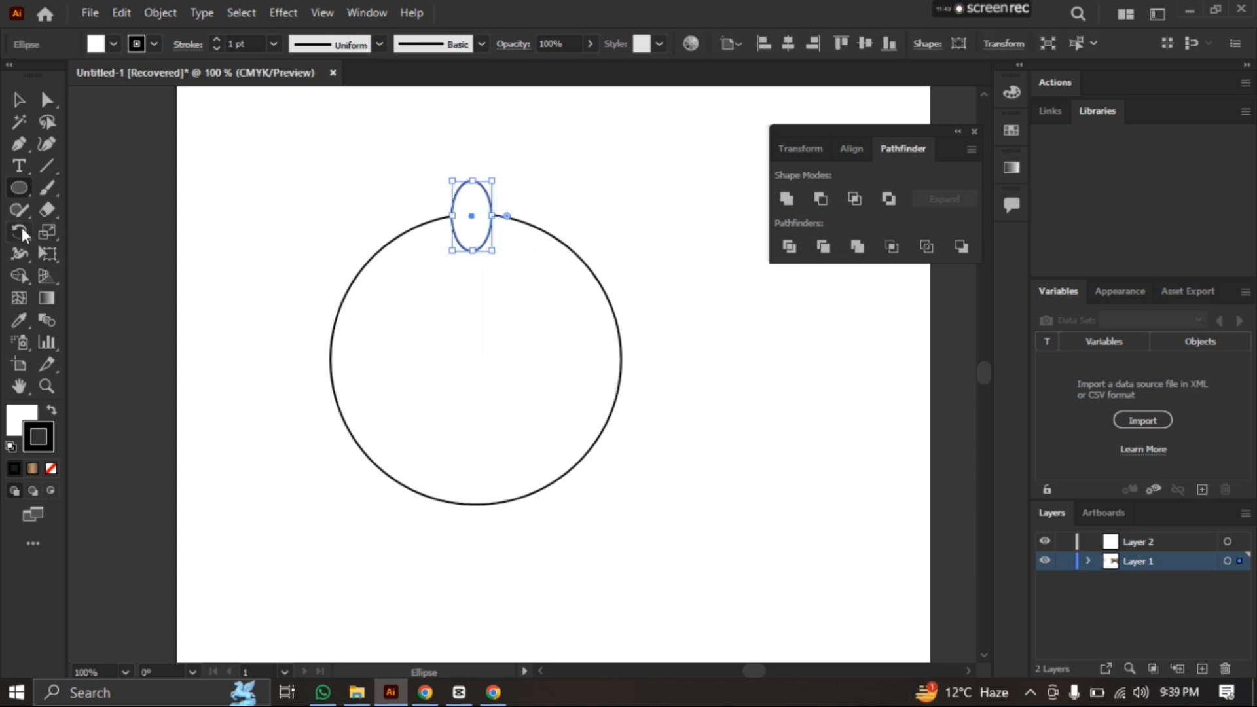
Rotate copies of the ellipse around the large circle's center until eight are evenly spaced along its edge
click(20, 231)
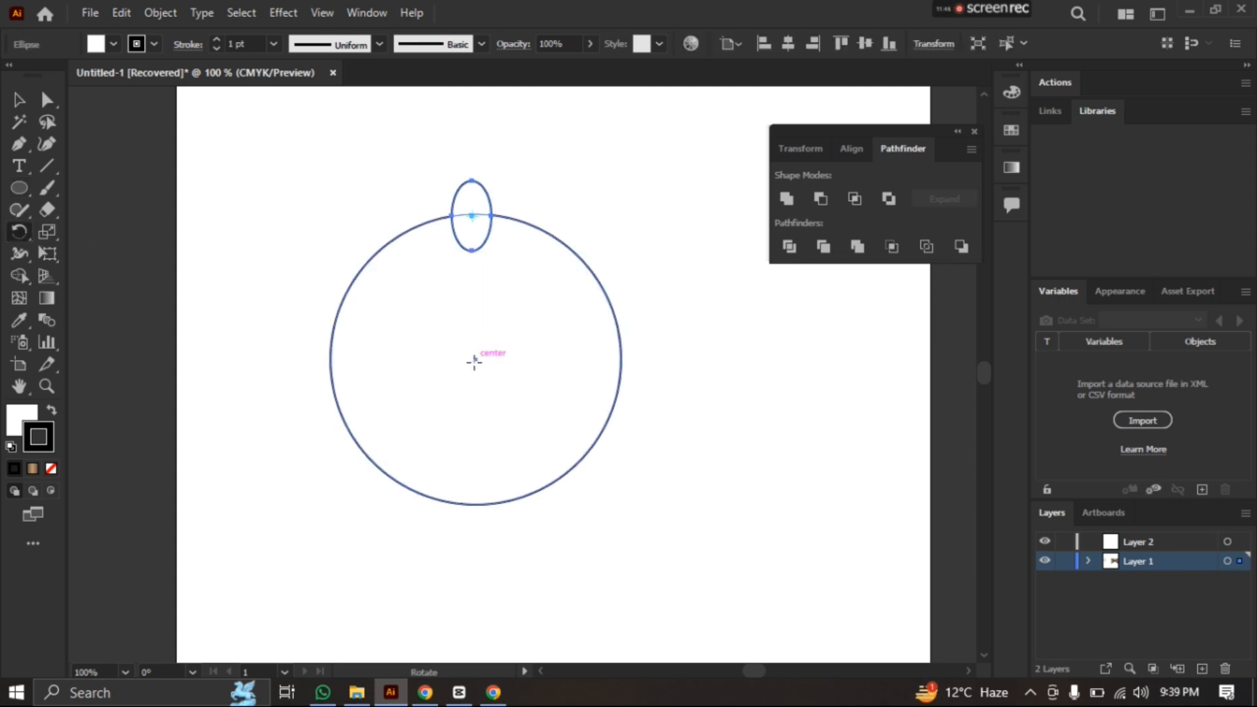
click(475, 359)
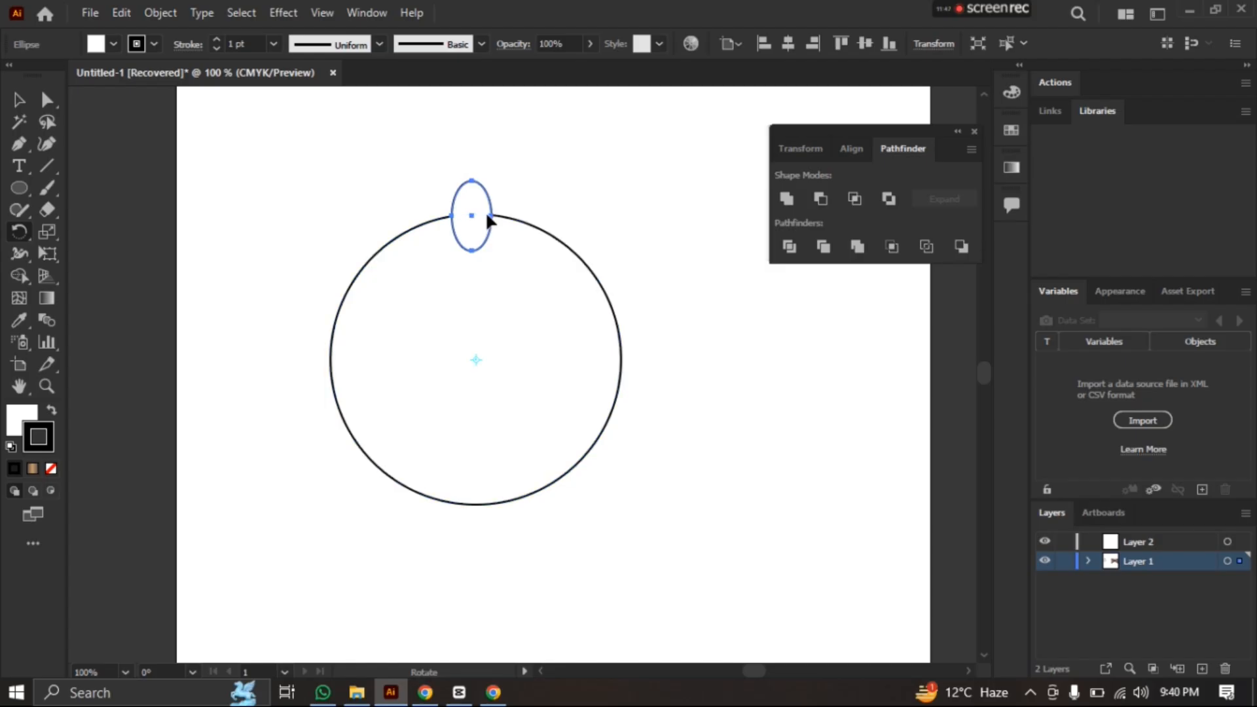
drag(483, 209, 585, 240)
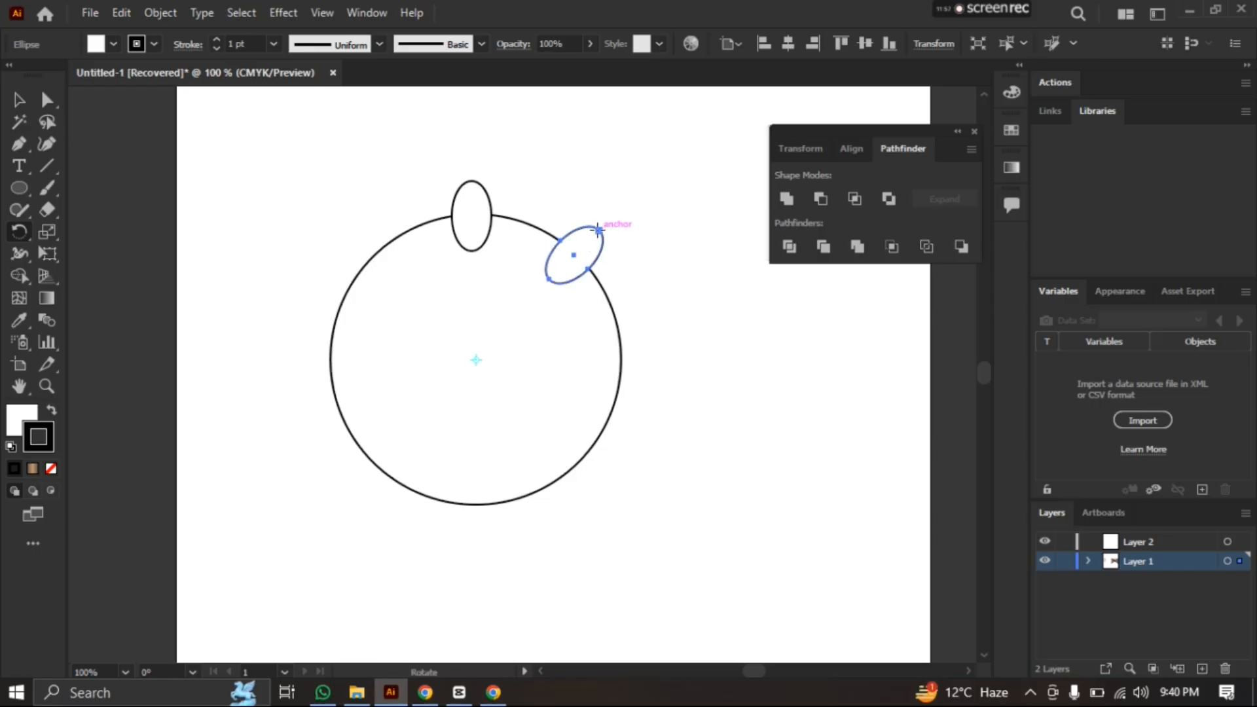
key(ctrl+d)
key(ctrl+d)
key(ctrl+d)
key(ctrl+d)
key(ctrl+d)
key(ctrl+d)
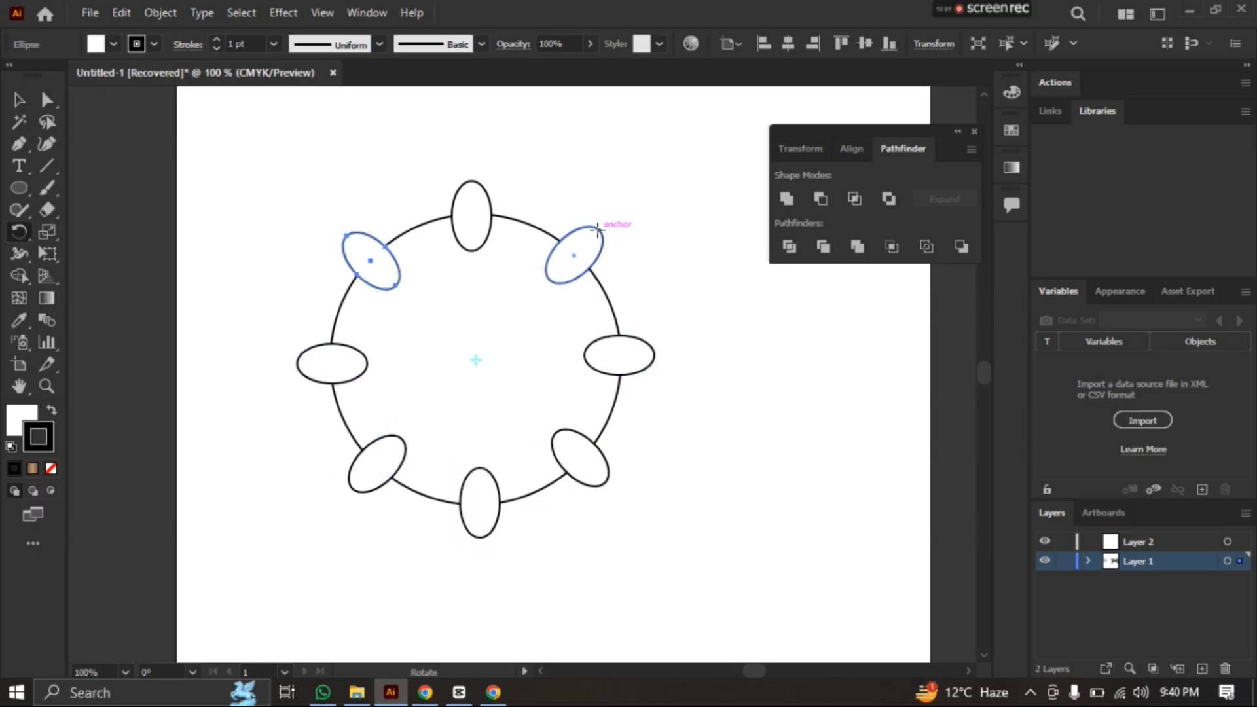
Subtract the eight ellipses from the circle with Minus Front, then move the notched shape up and to the right
click(18, 100)
drag(155, 148, 746, 557)
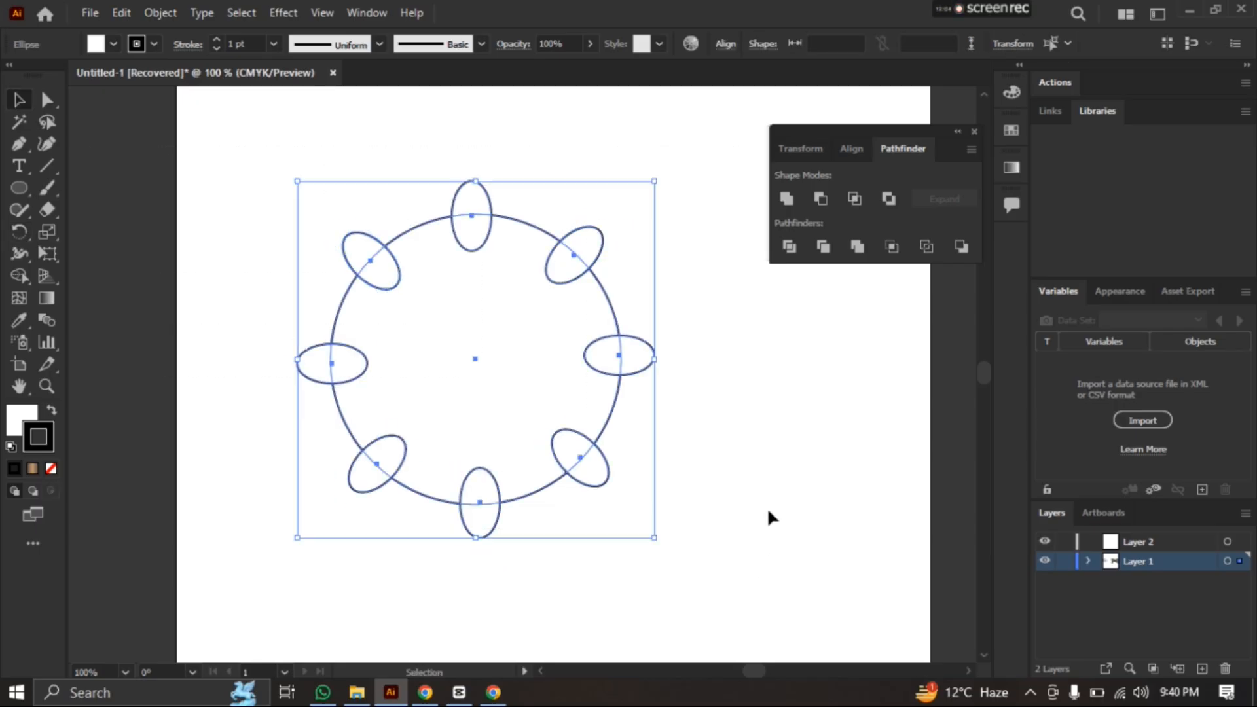
click(819, 198)
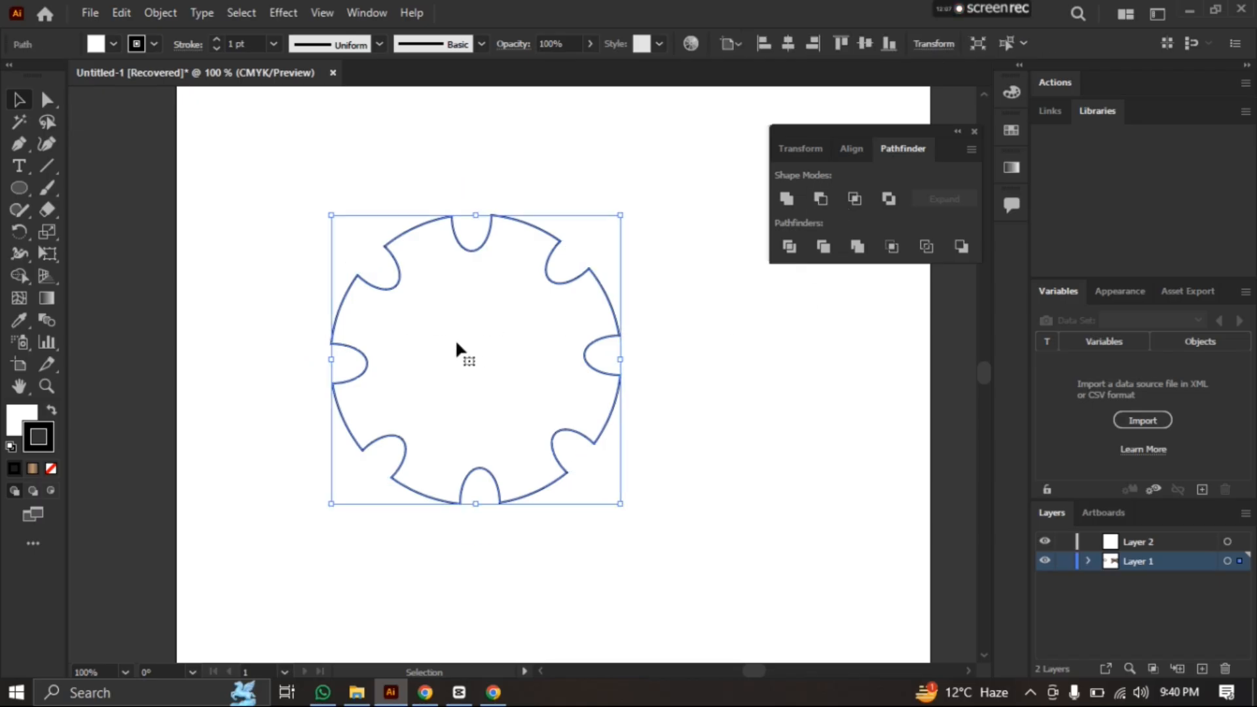
drag(456, 343, 544, 309)
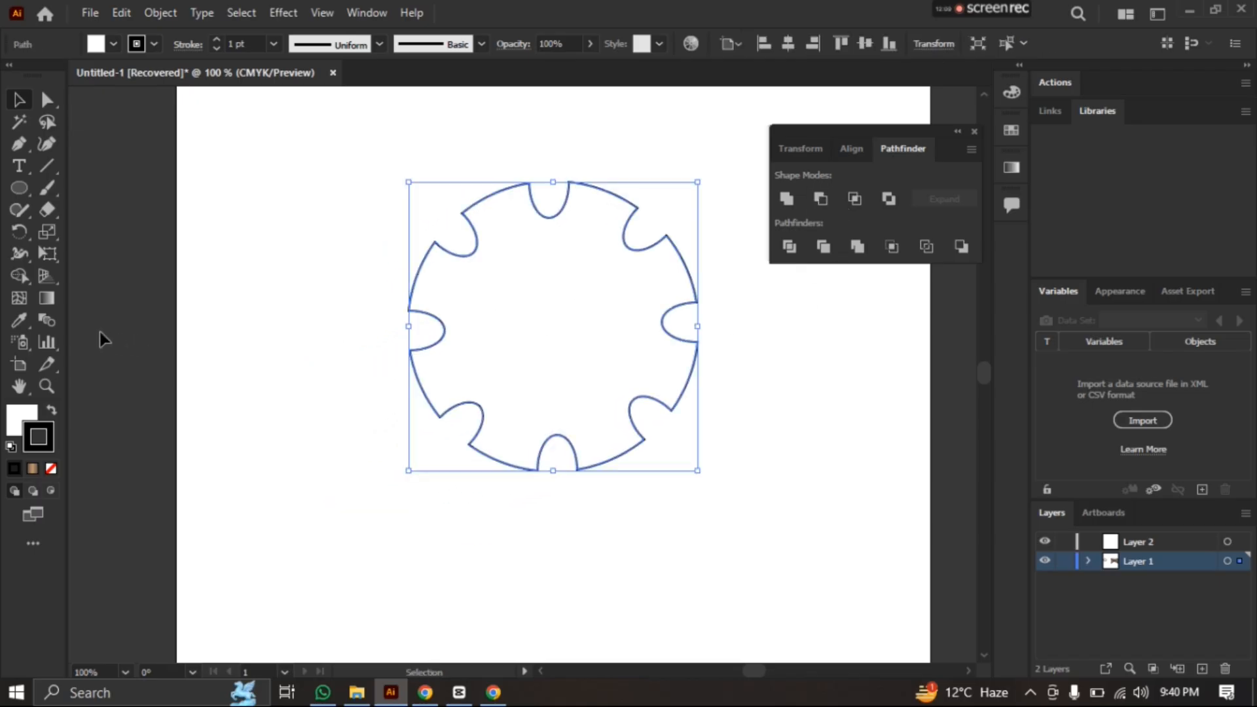
click(221, 288)
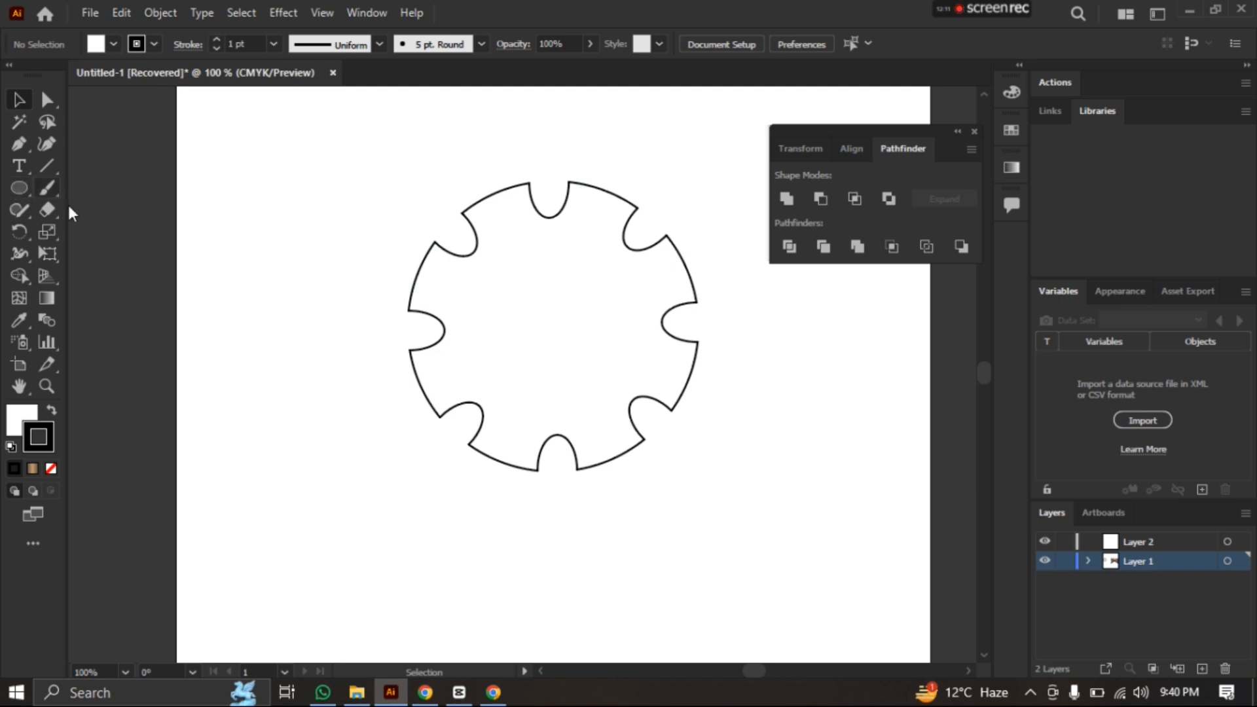
Undo the move and the Minus Front subtraction
key(ctrl+z)
key(ctrl+z)
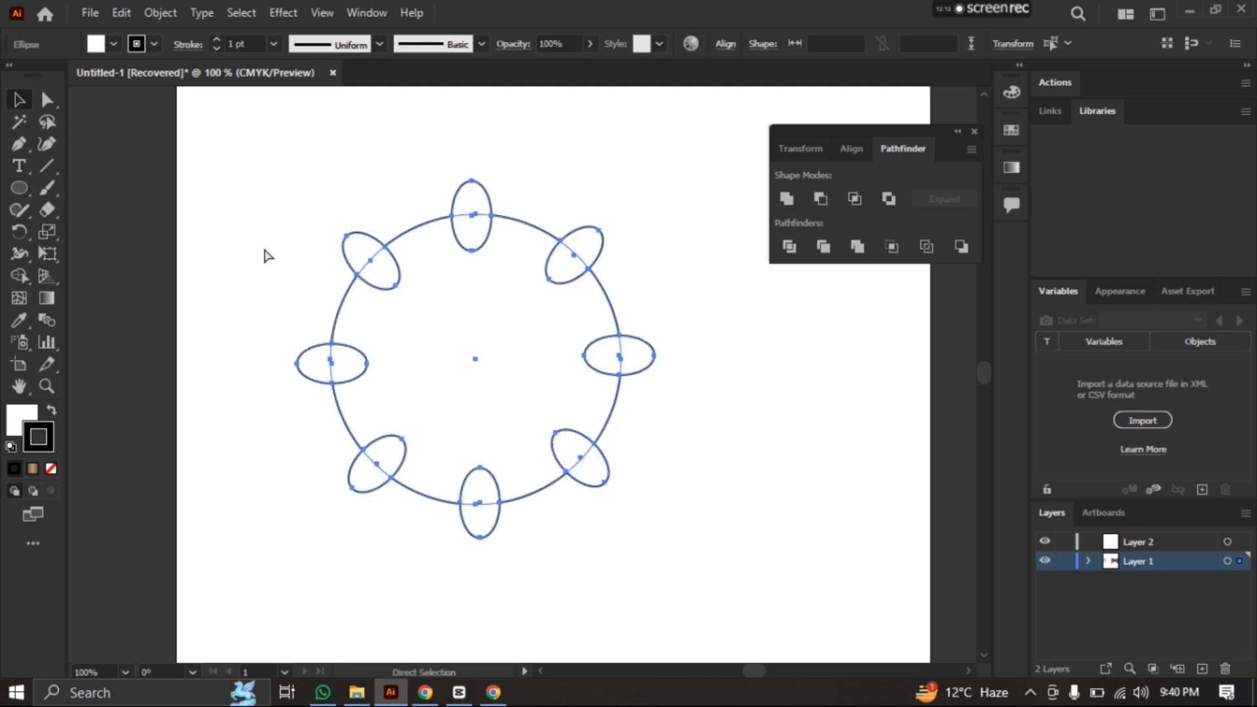
Draw a small circle at the middle of the large circle and nudge it into place
click(19, 188)
mouse_move(448, 333)
mouse_down()
mouse_move(510, 394)
mouse_move(508, 383)
mouse_up()
key(Up)
key(Up)
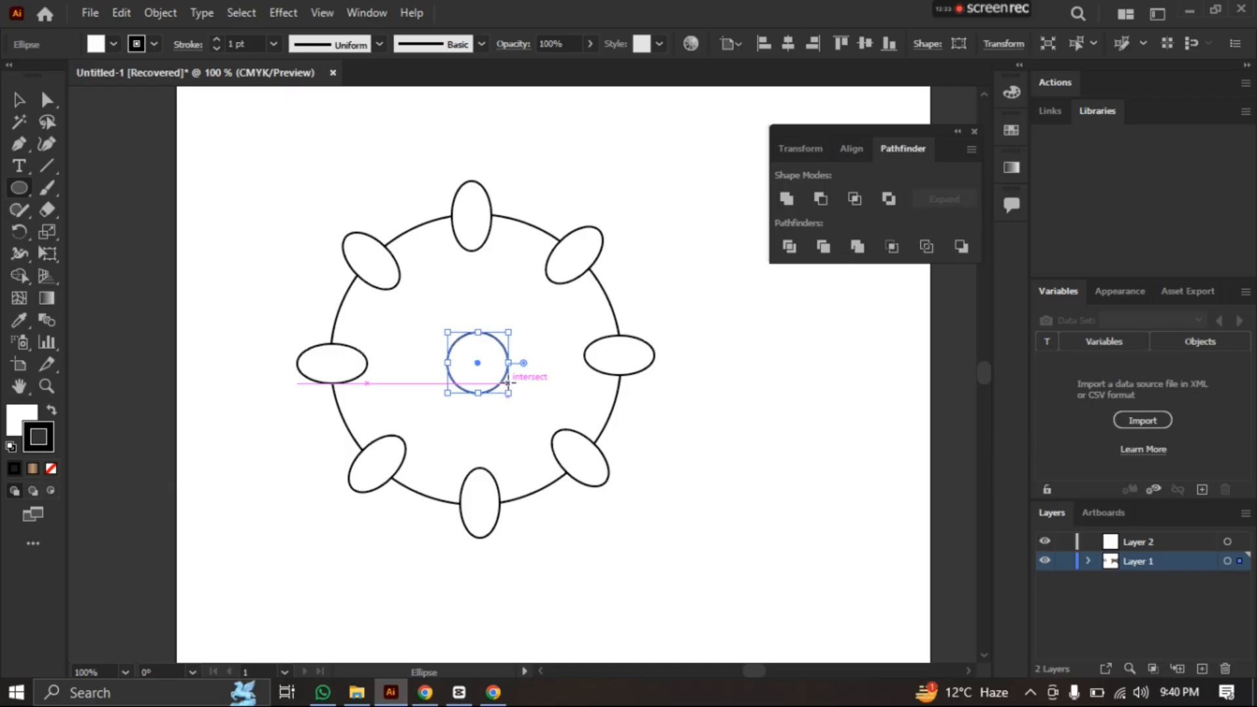
key(Right)
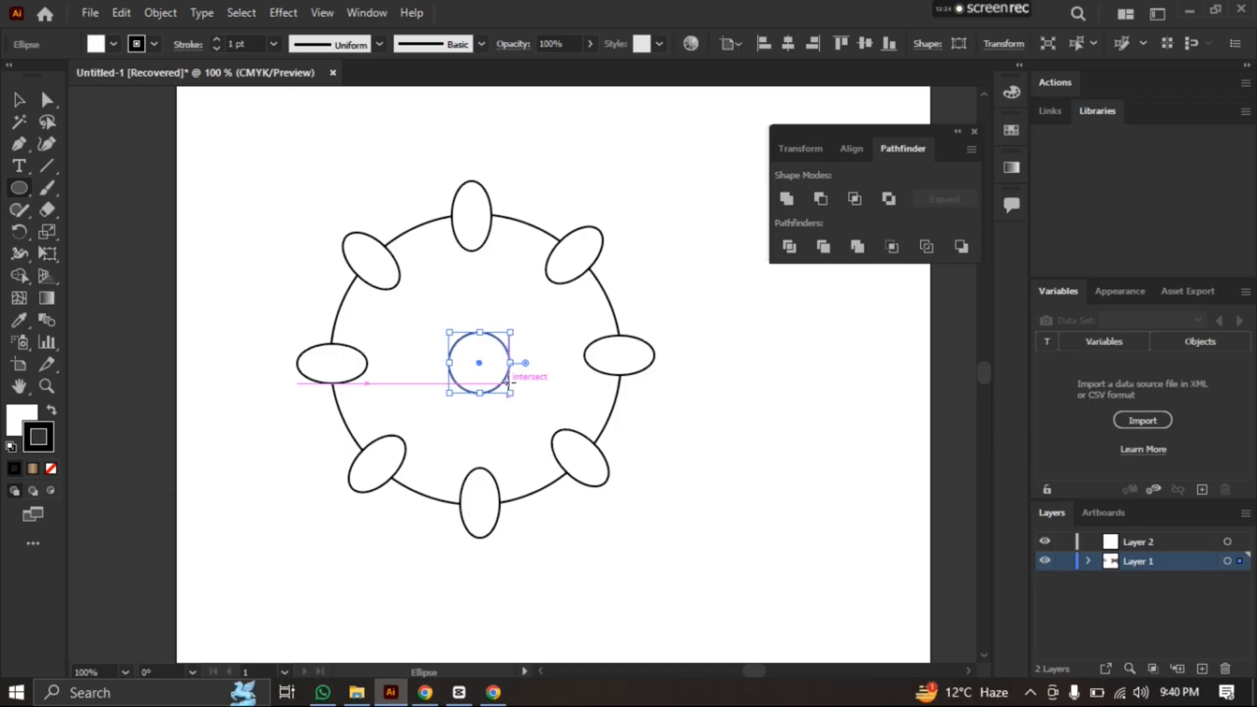
Cut the eight ellipses and the small central circle out of the large circle with Minus Front, and deselect the result
click(18, 101)
drag(224, 176, 687, 563)
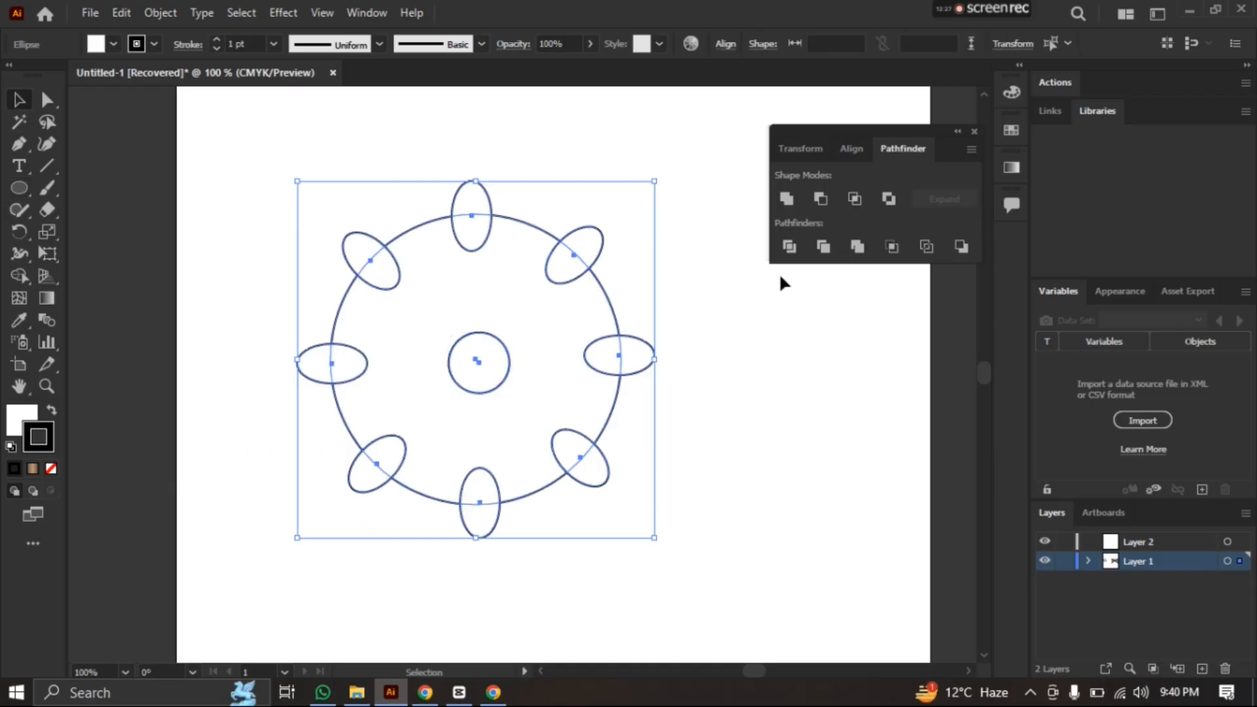
click(820, 195)
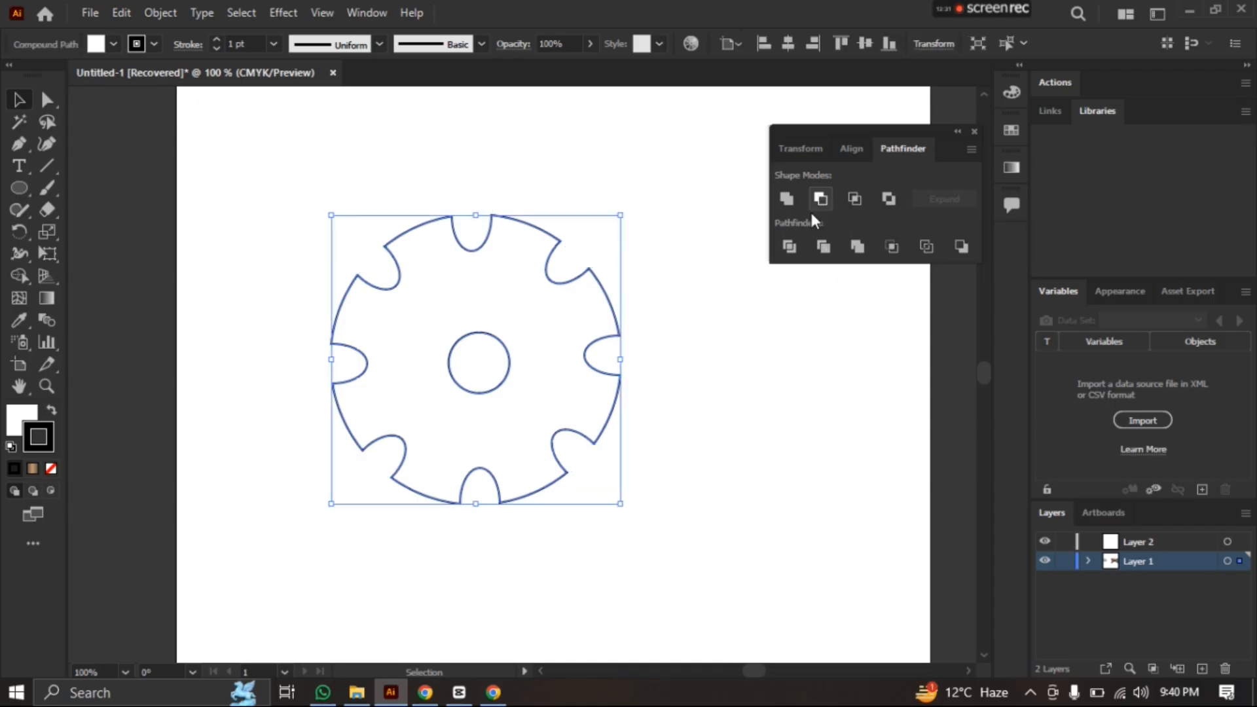
click(686, 307)
Scale the gear shape down to about half its size, move it to the artboard's upper right area, and deselect it
drag(254, 202, 760, 530)
drag(621, 503, 500, 364)
drag(427, 250, 704, 149)
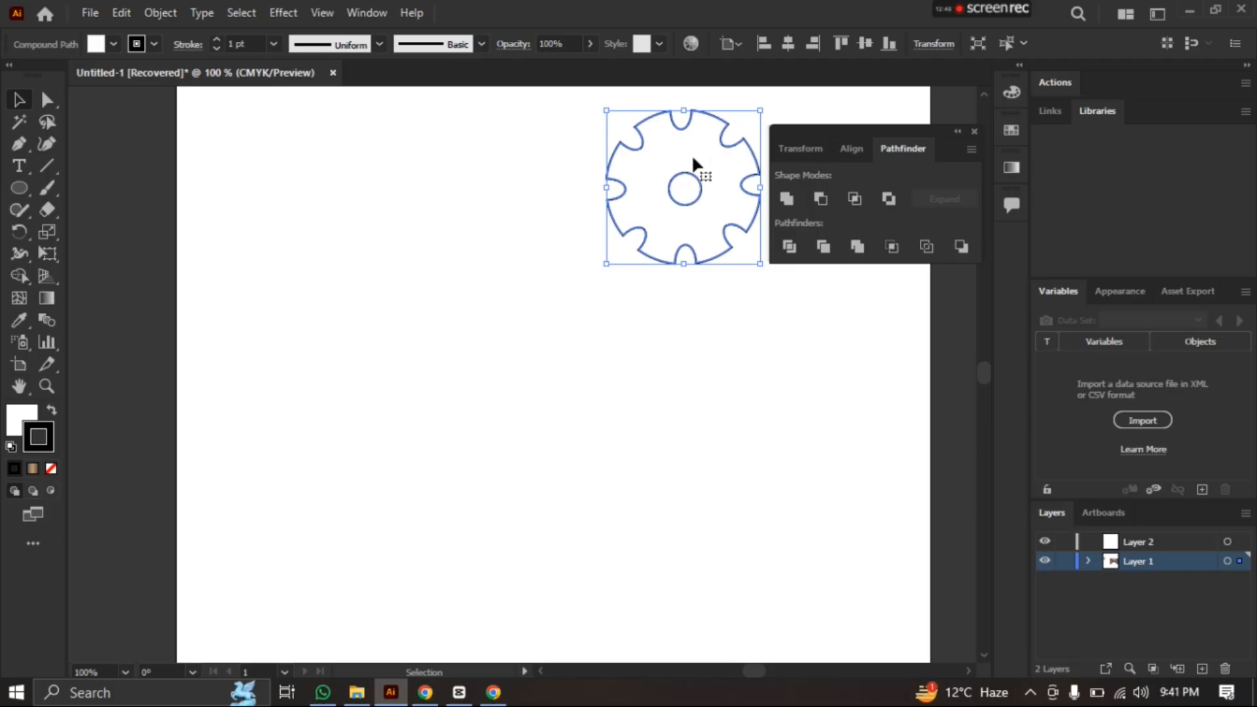
click(421, 263)
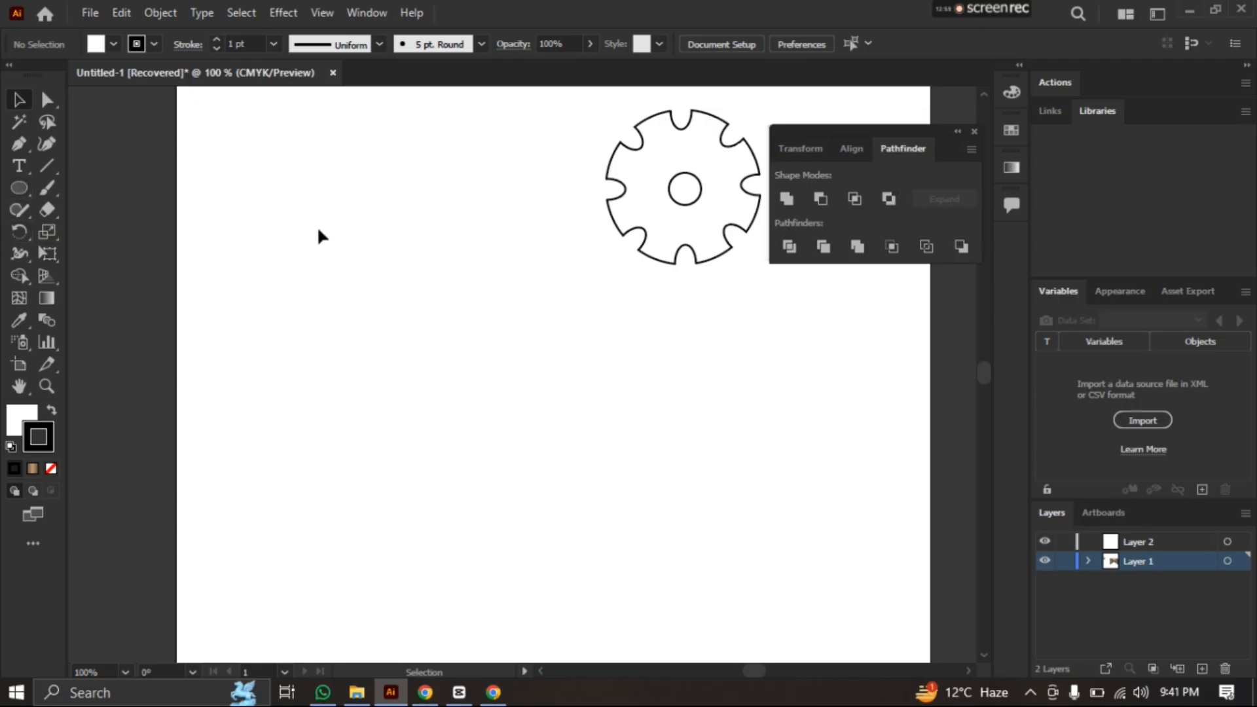
Draw a circle about 146 px in diameter in the empty area to the left of the gear
click(22, 193)
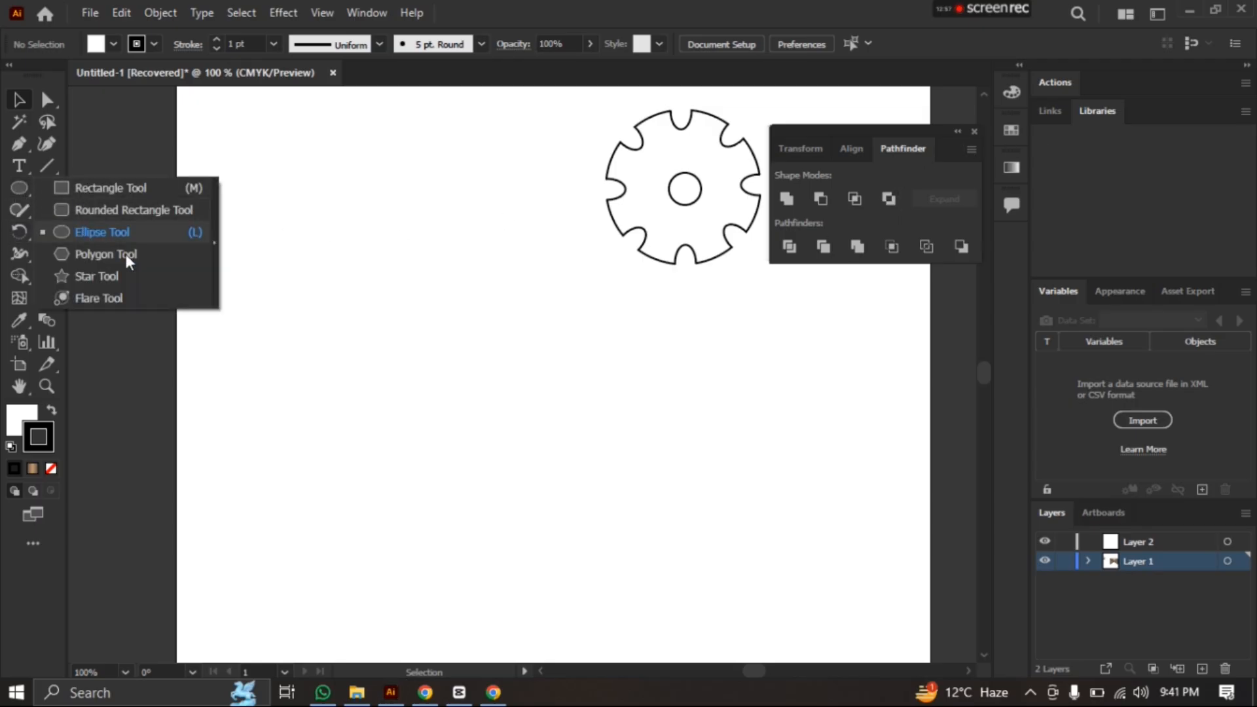
click(353, 258)
drag(292, 232, 491, 412)
click(19, 188)
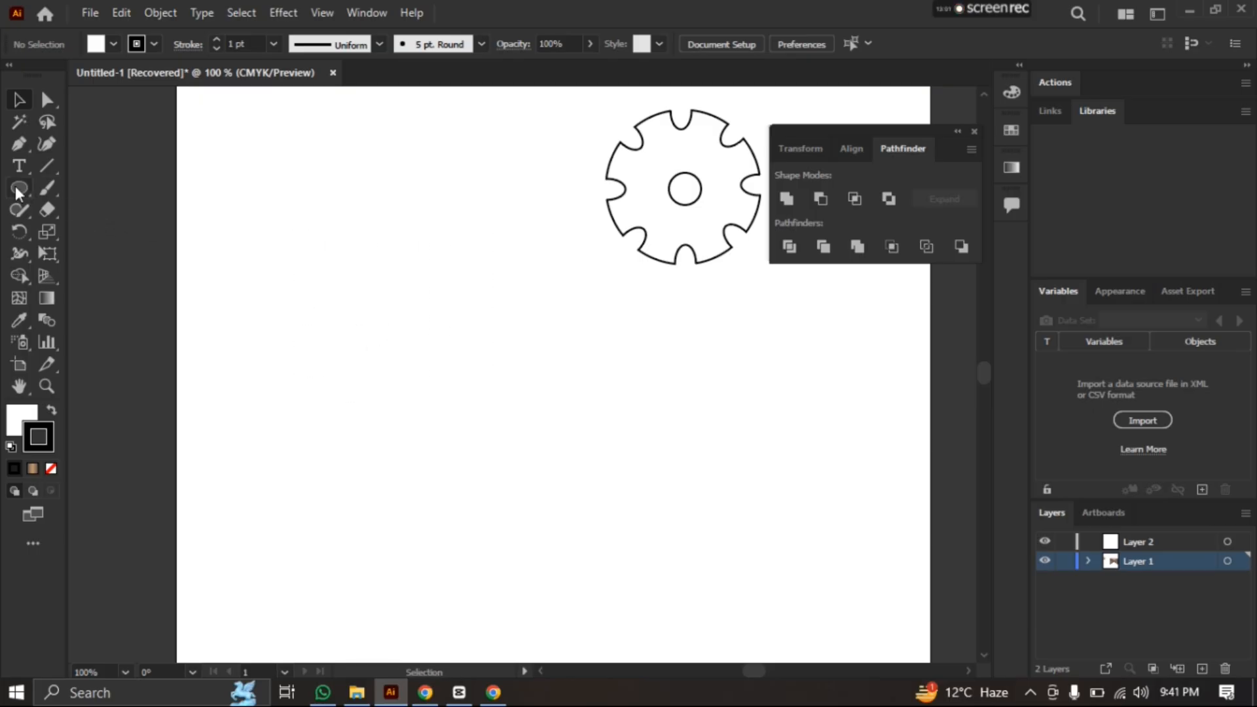
drag(281, 194, 485, 412)
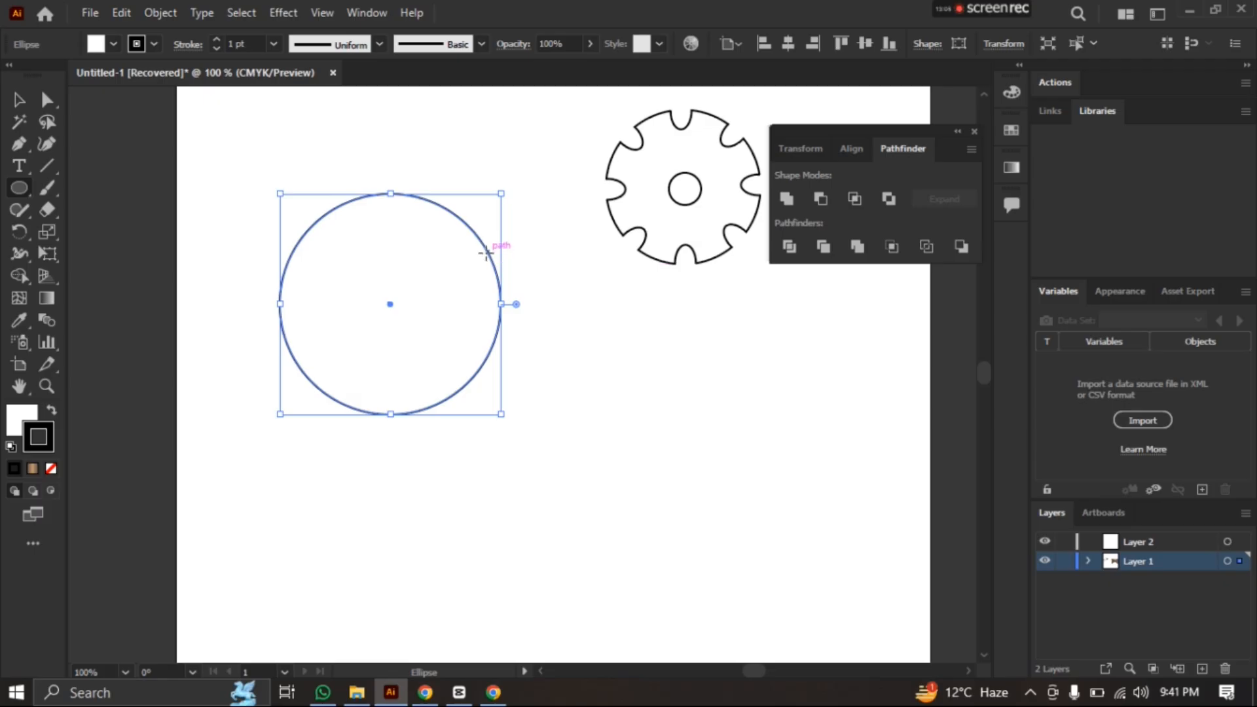
key(alt)
drag(485, 252, 575, 252)
key(ctrl+z)
click(23, 99)
drag(505, 282, 576, 280)
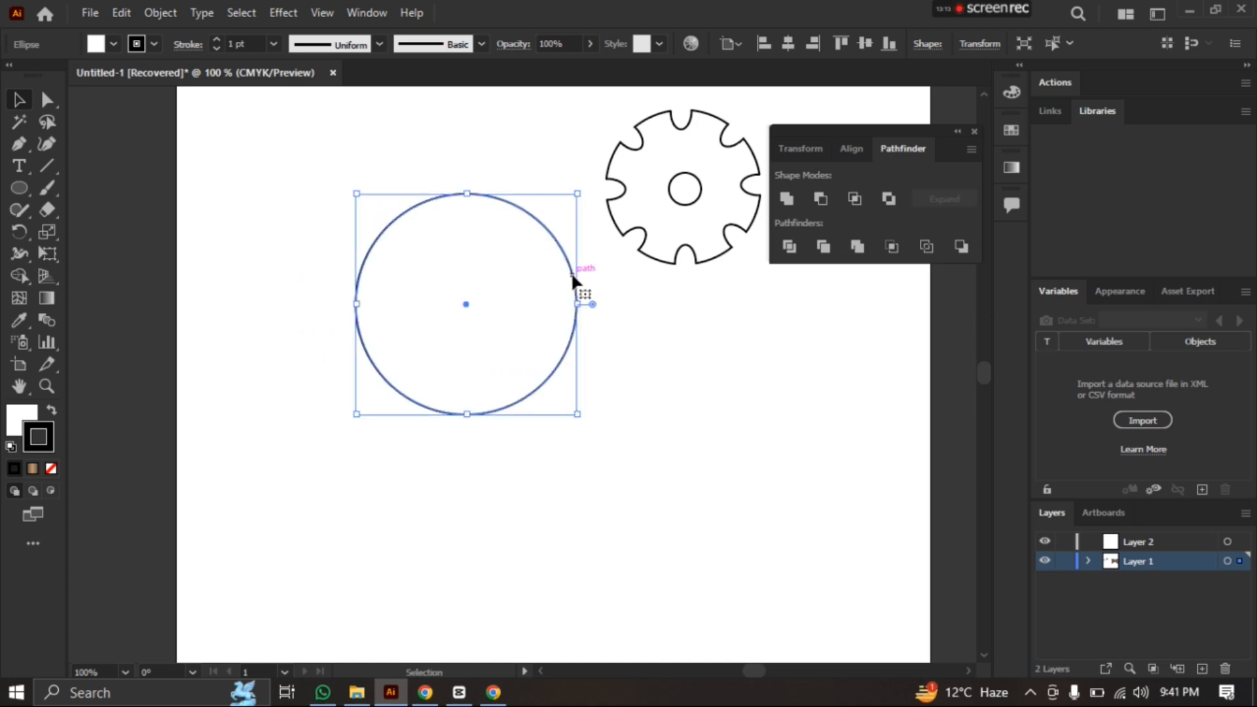
key(ctrl+z)
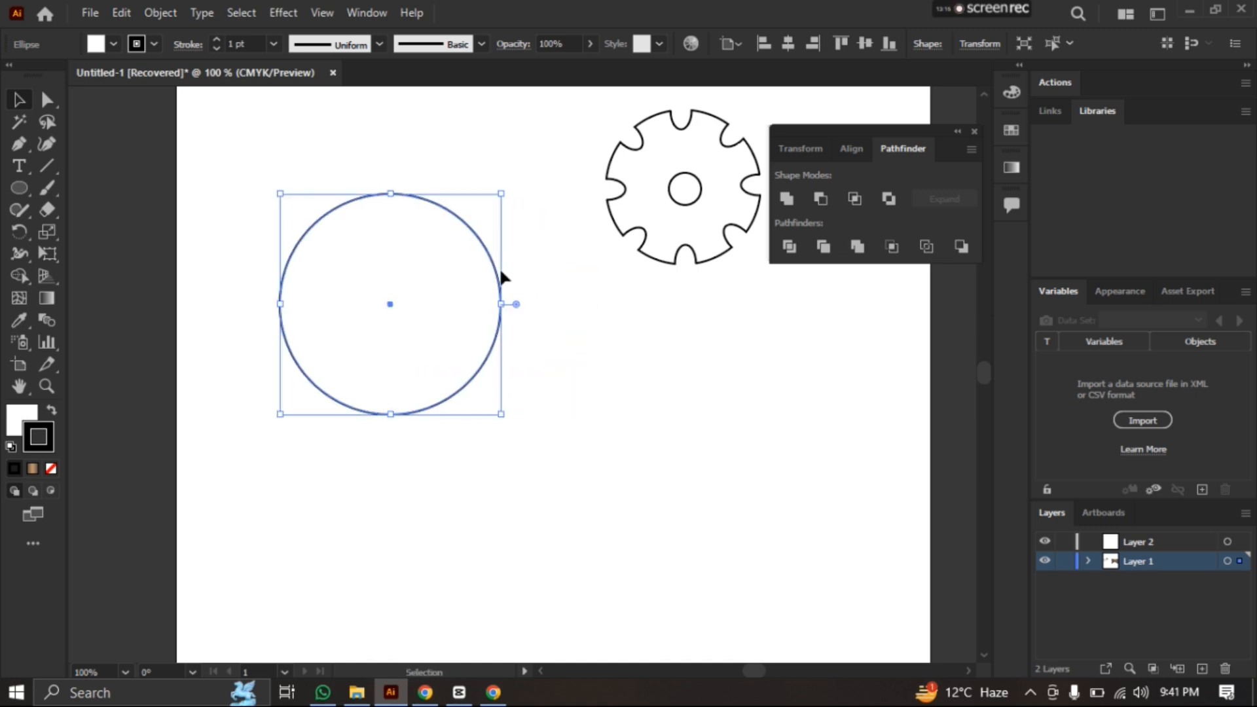
Duplicate the circle to its right with a slight overlap, and move the gear to the artboard's lower right area
drag(497, 274, 686, 286)
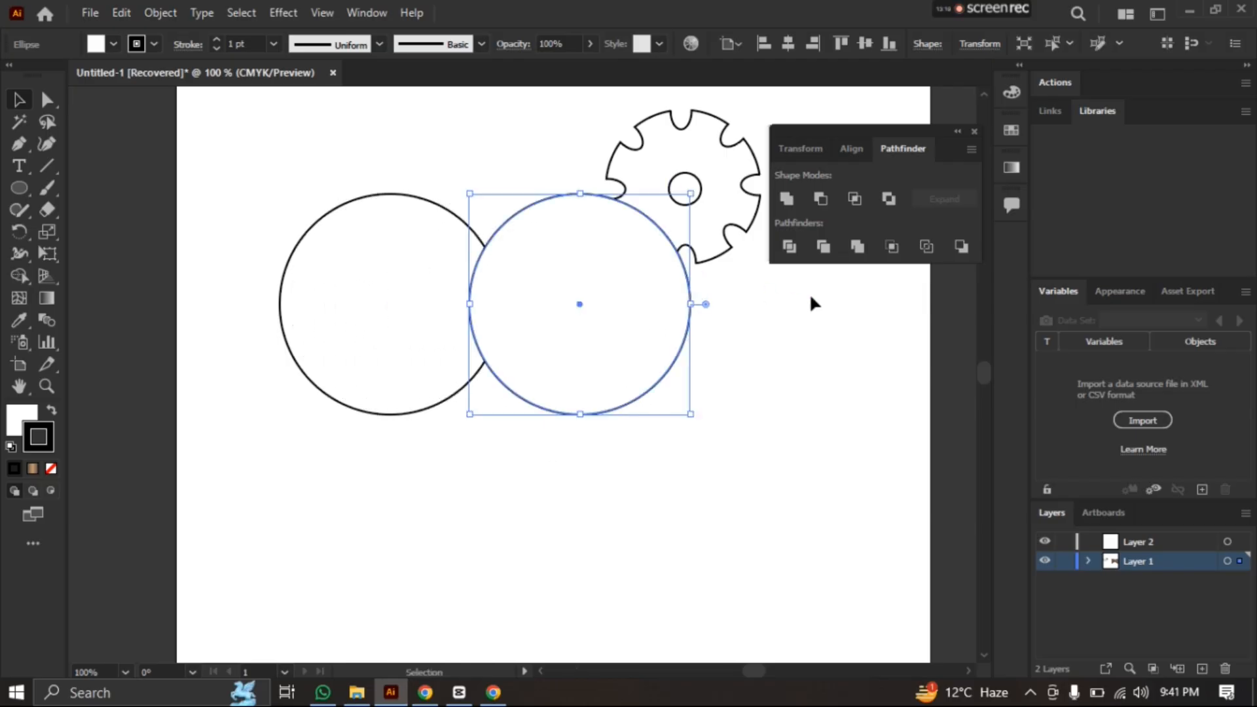
scroll(856, 415, down, 1)
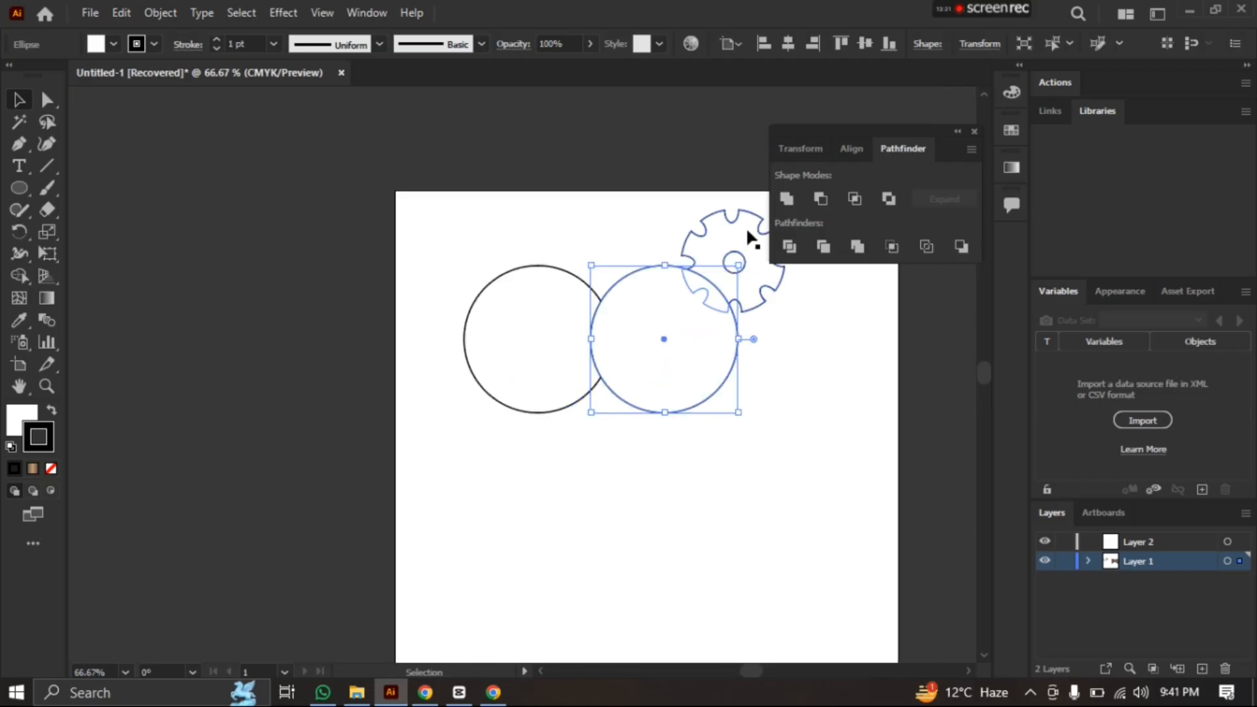
drag(752, 241, 844, 605)
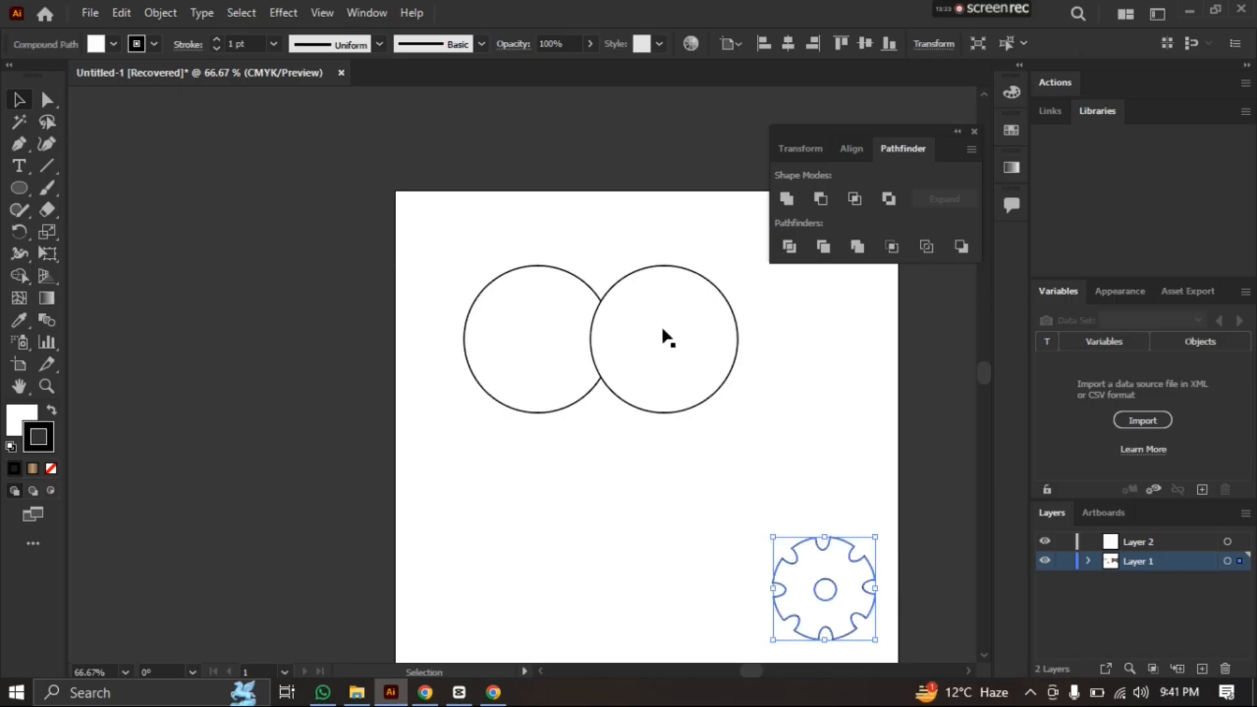
Combine the two overlapping circles with the Exclude shape mode and deselect the result
scroll(525, 242, up, 1)
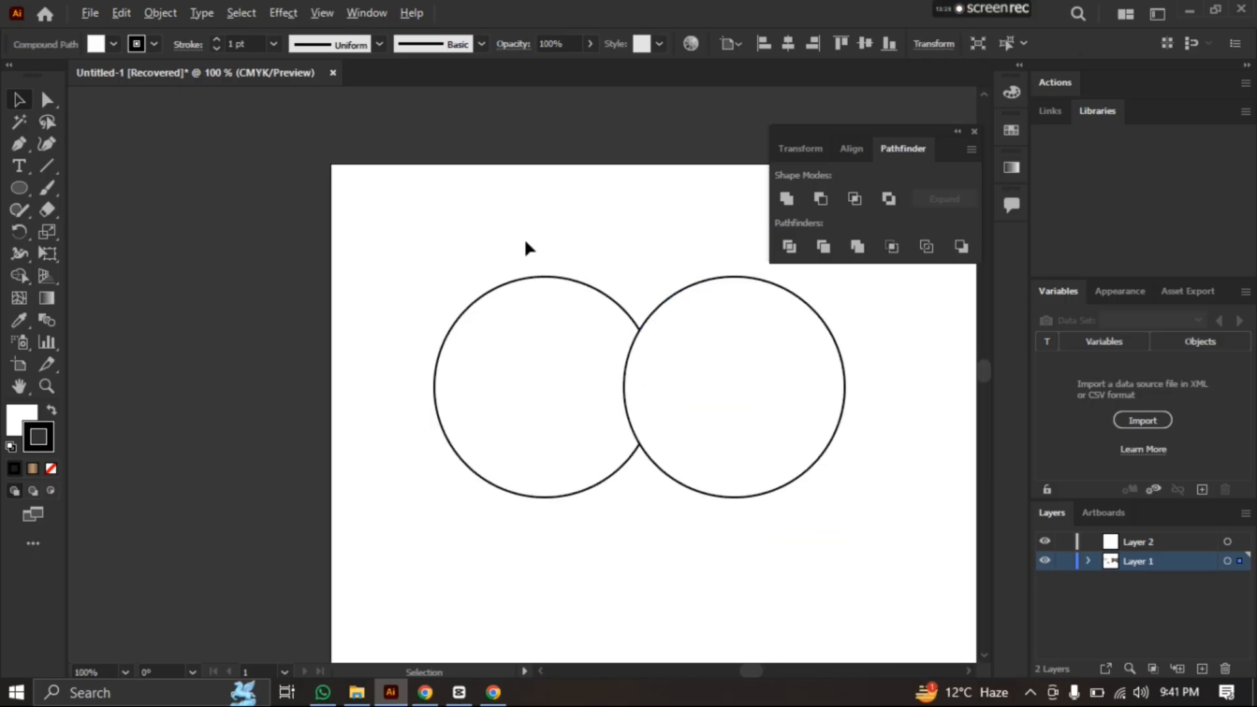
scroll(525, 242, up, 1)
scroll(601, 415, down, 1)
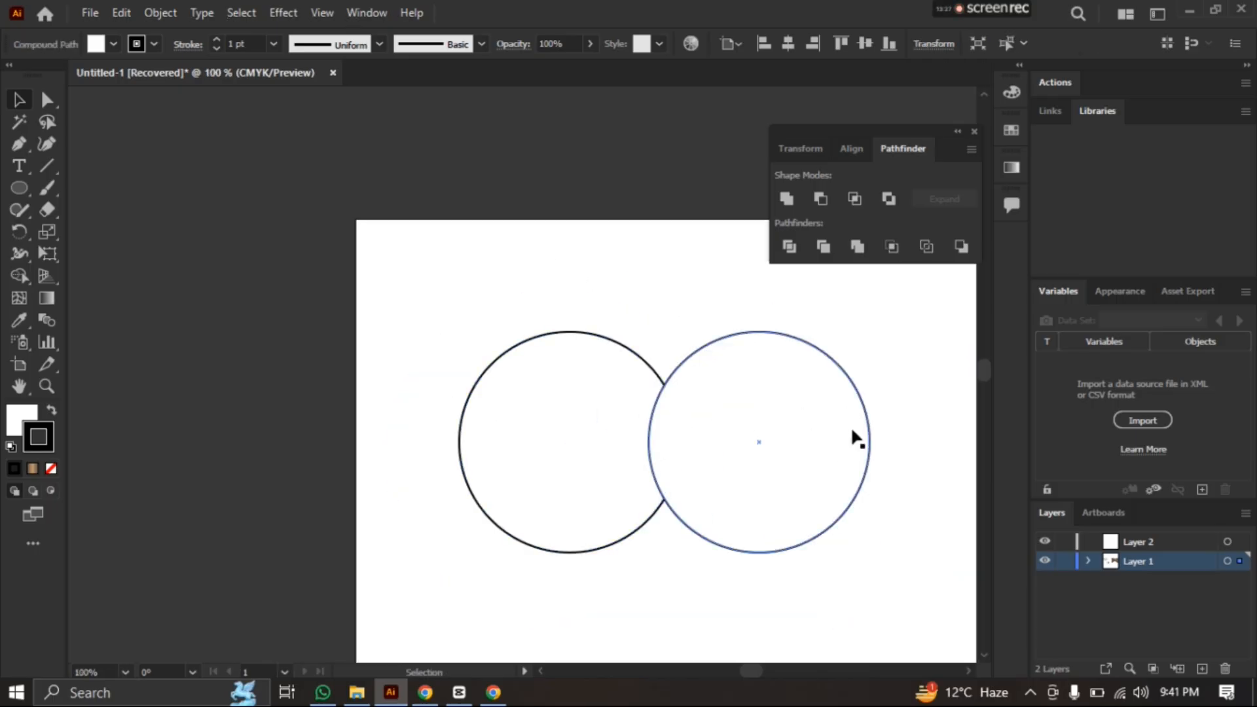
drag(726, 499, 583, 412)
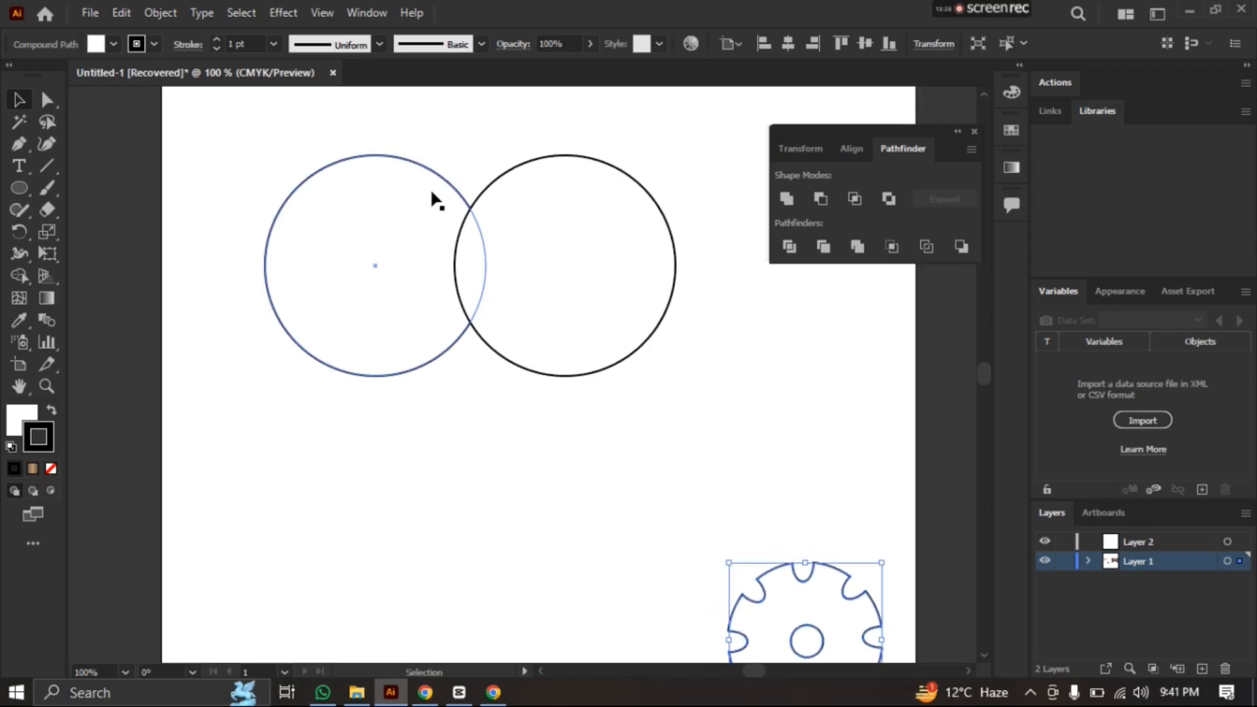
click(571, 247)
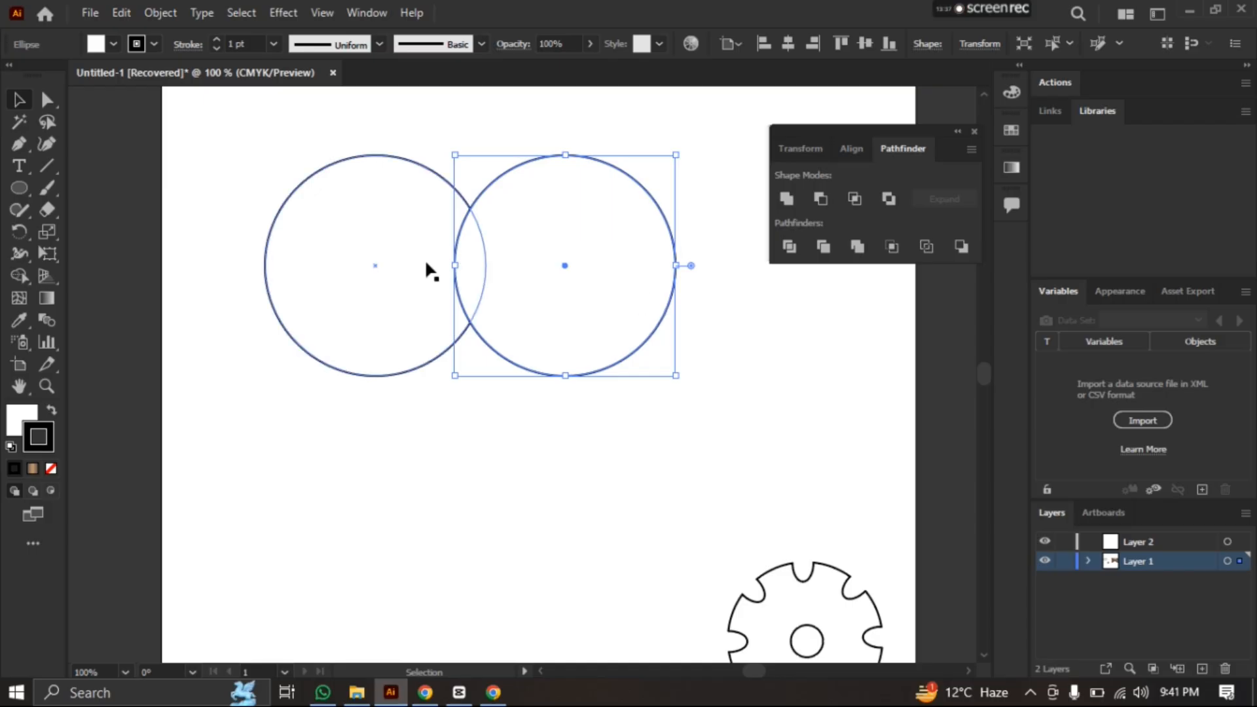
drag(221, 154, 753, 430)
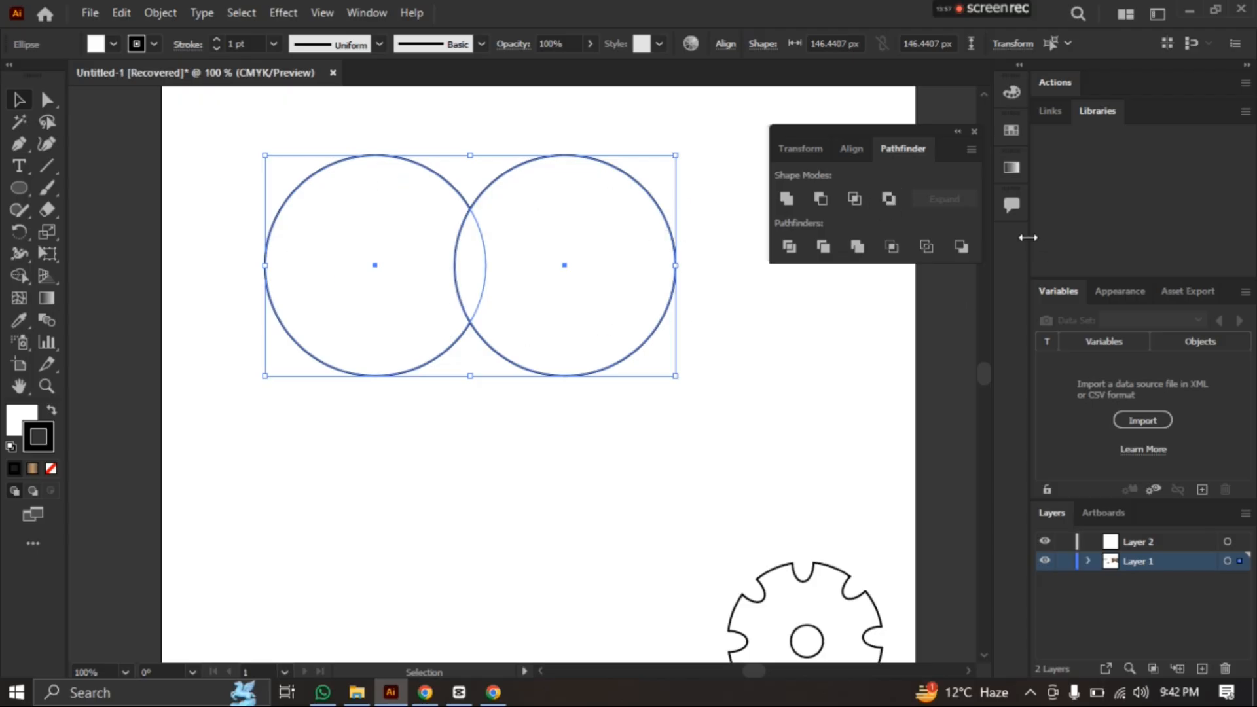
click(887, 200)
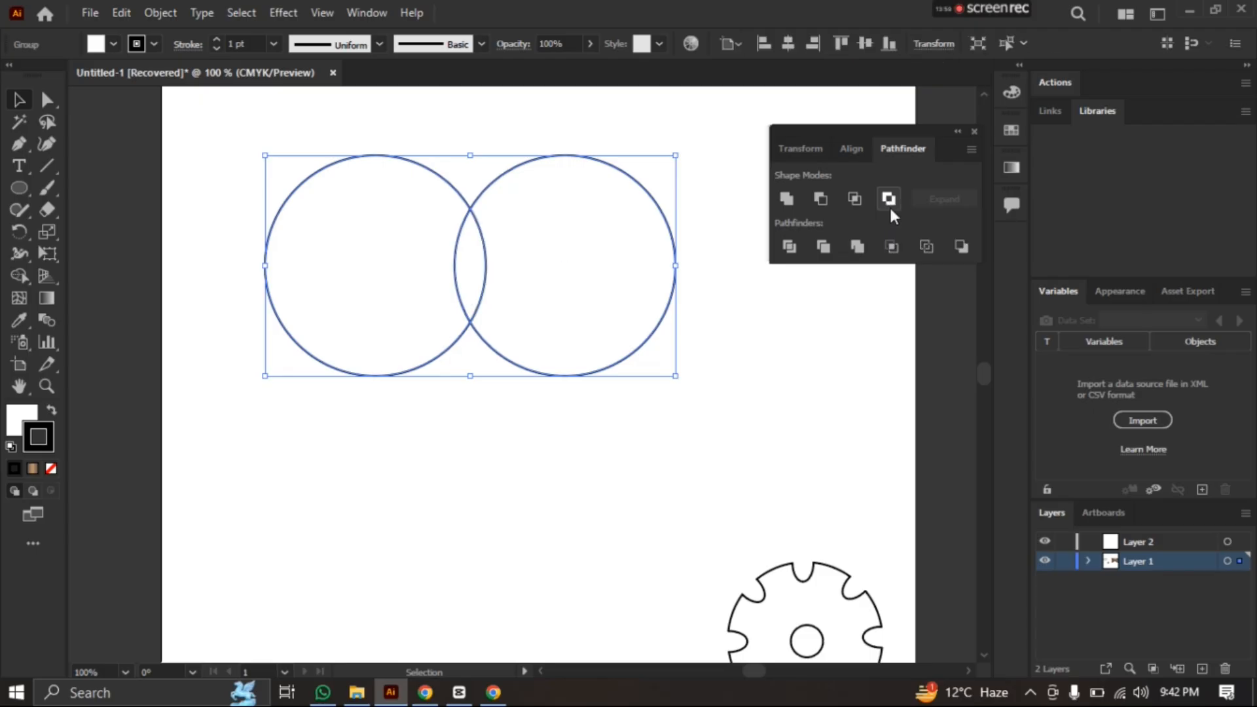
click(790, 402)
Move the excluded circle group a short way right and down as one object
drag(622, 323, 594, 259)
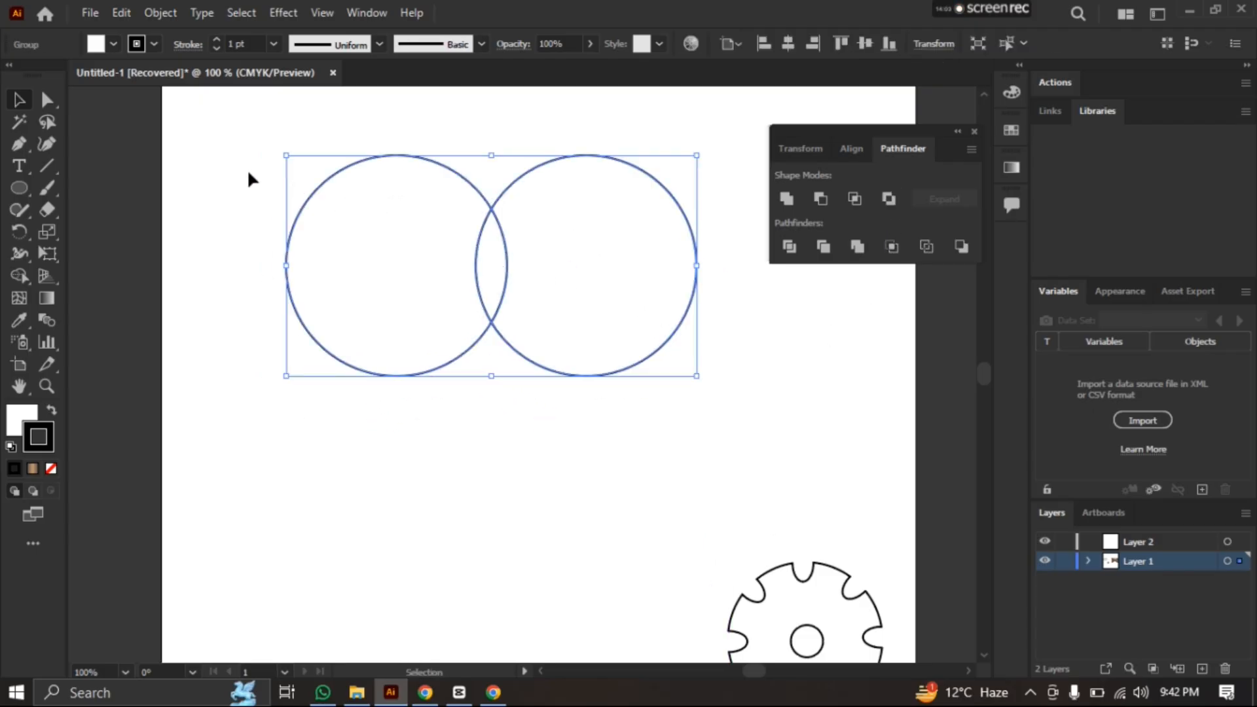
drag(202, 120, 756, 442)
click(734, 364)
drag(475, 267, 500, 271)
key(ctrl+z)
key(v)
click(823, 392)
drag(244, 157, 685, 376)
drag(504, 243, 523, 263)
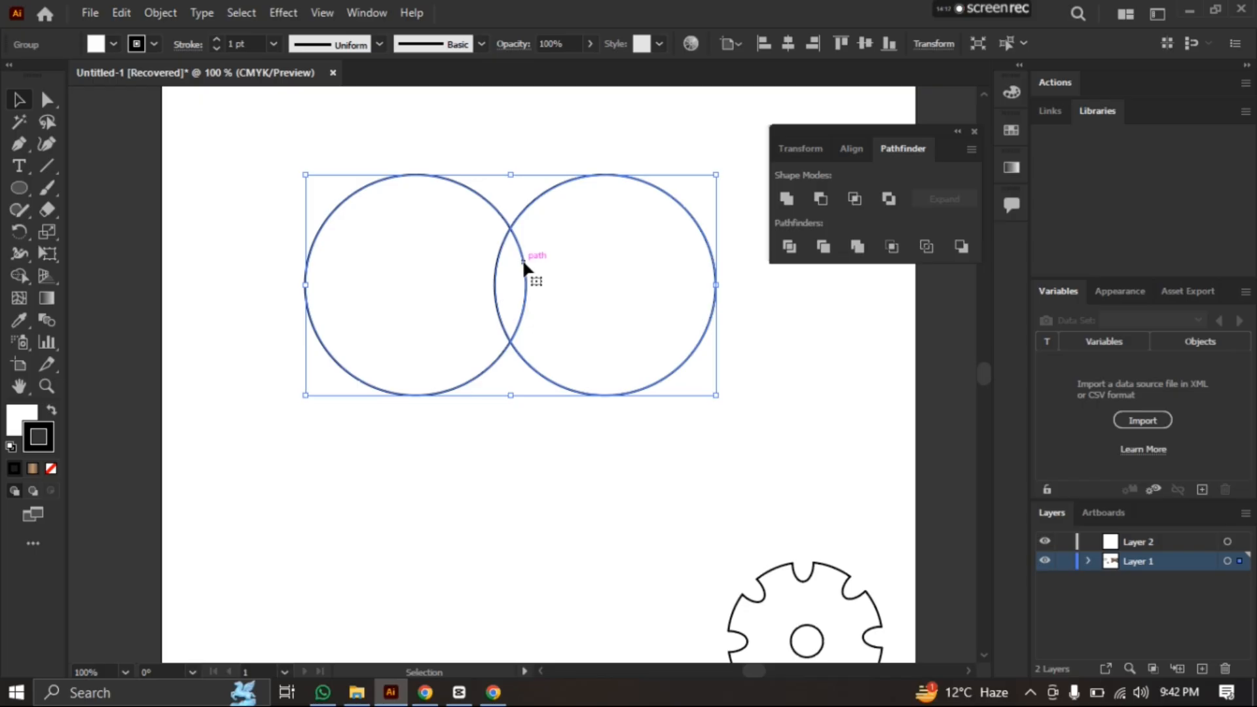
Close the Pathfinder panel and undo all edits back to the state before the two circles were drawn
click(974, 131)
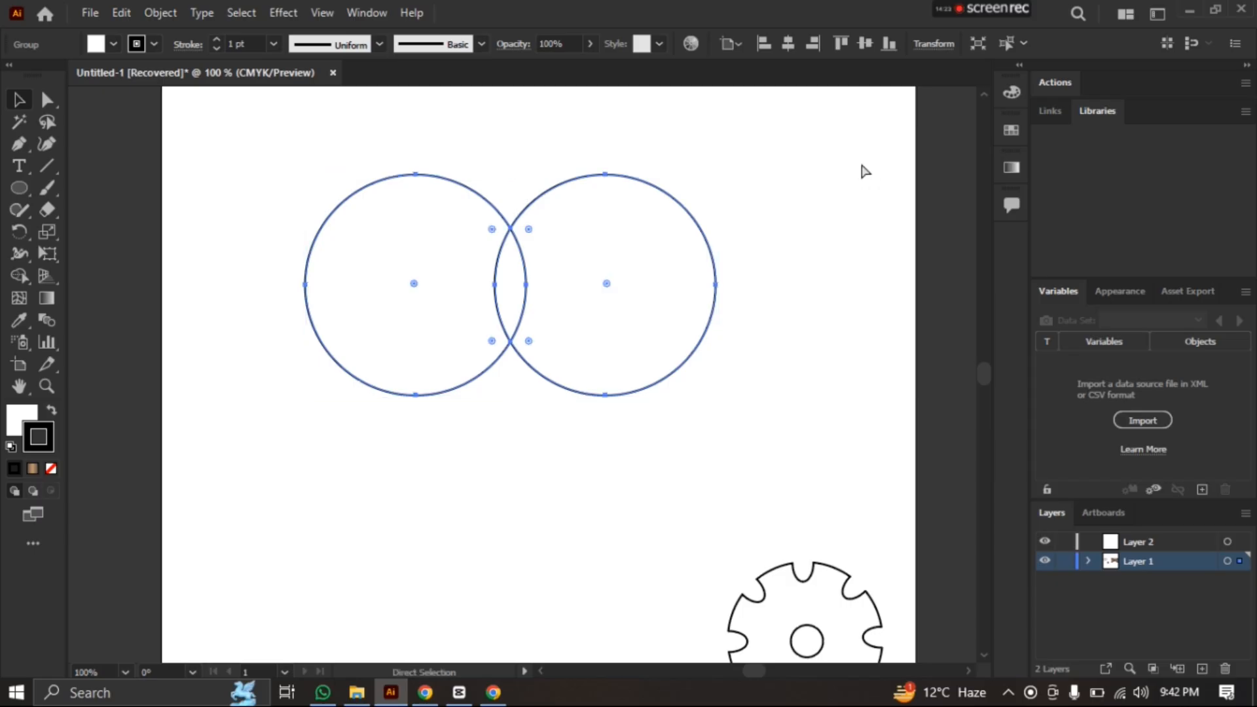
key(ctrl+z)
key(ctrl+z)
key(ctrl+z)
key(ctrl+z)
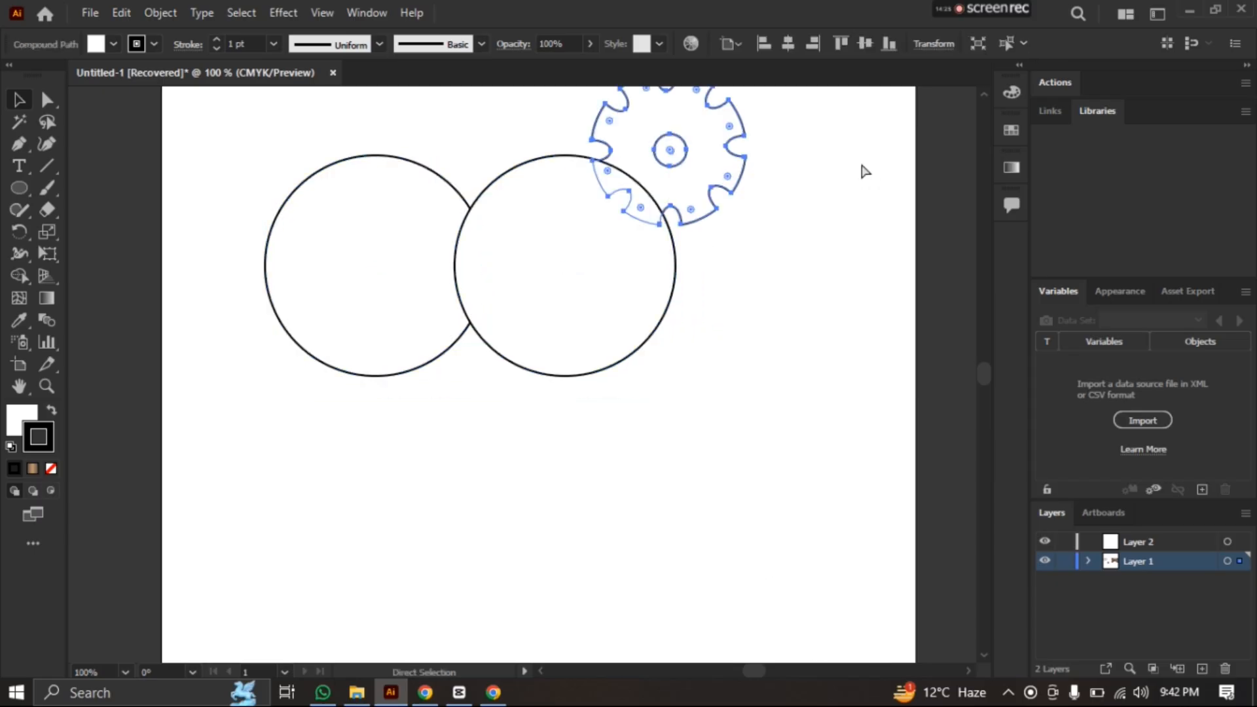
key(ctrl+z)
key(ctrl+z)
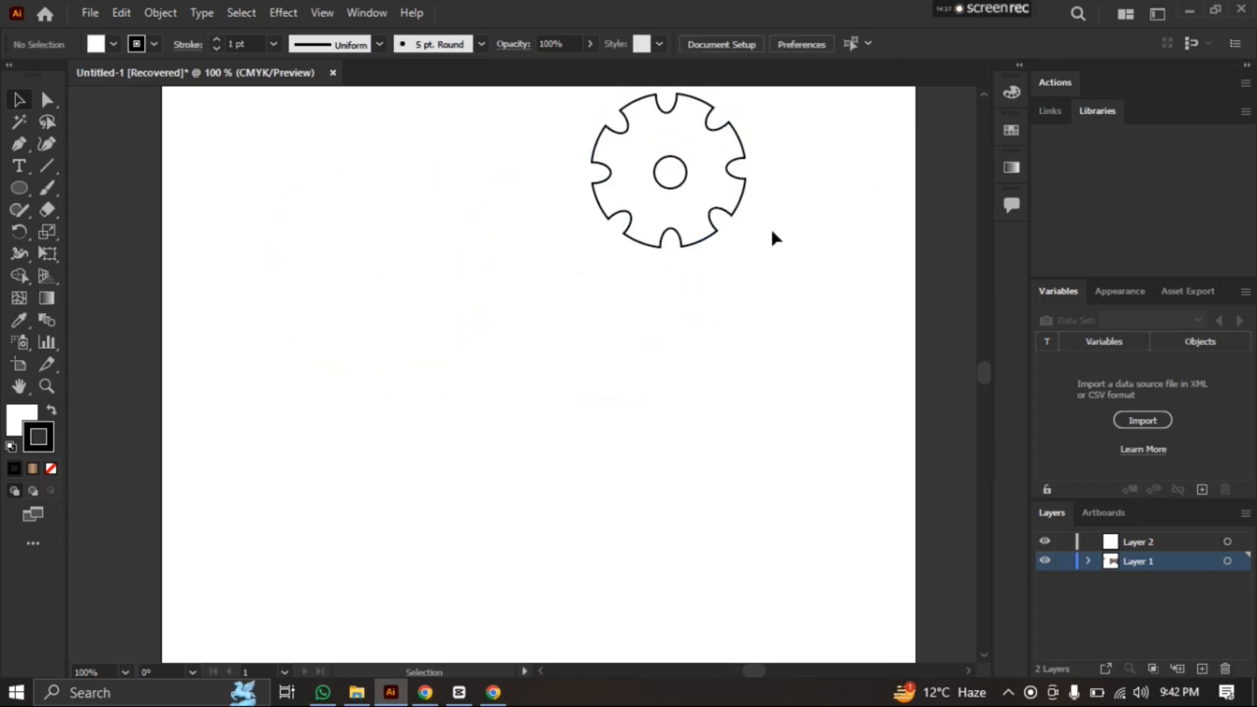
Select the gear shape in the artboard's upper right area
click(673, 156)
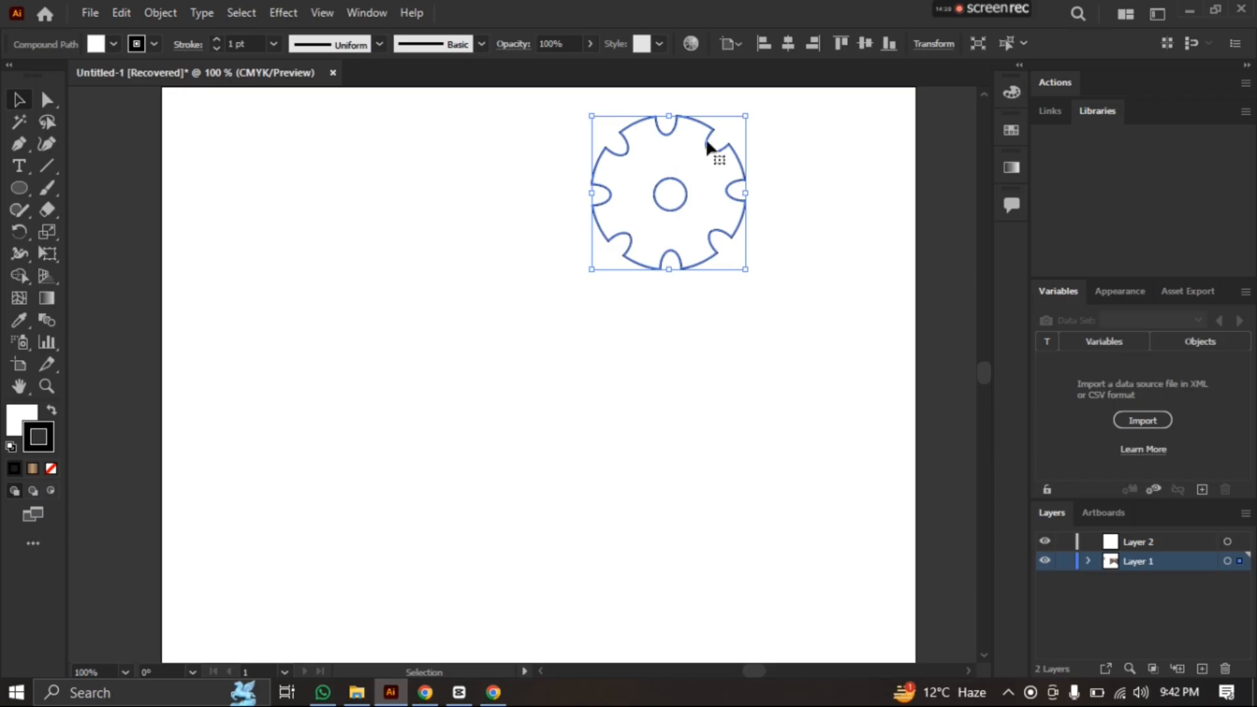